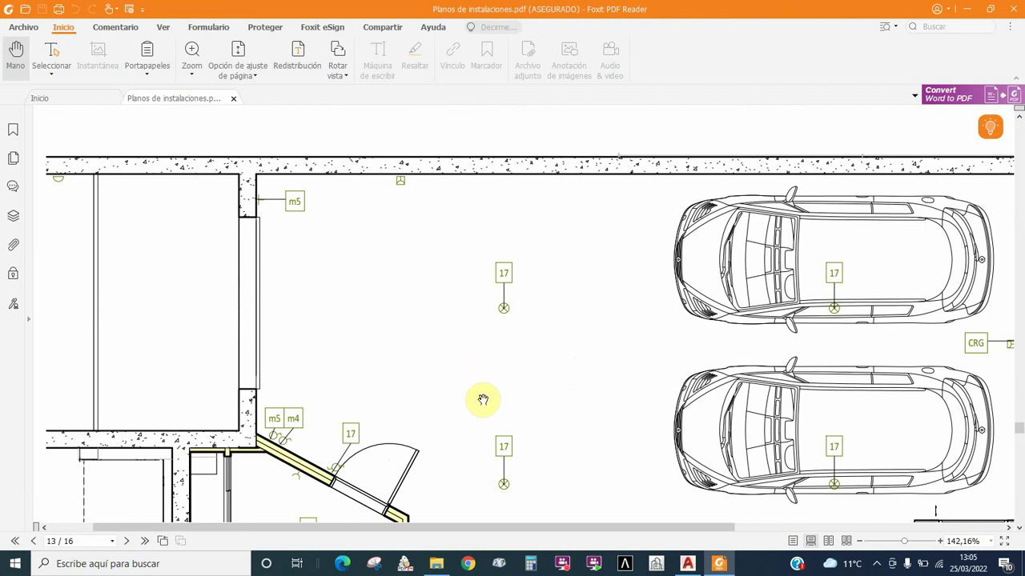
Pan around the page 13 garage lighting plan, then bring the ELECTRICIDAD symbol legend into view
mouse_move(462, 389)
mouse_down()
mouse_move(475, 313)
mouse_move(430, 359)
mouse_up()
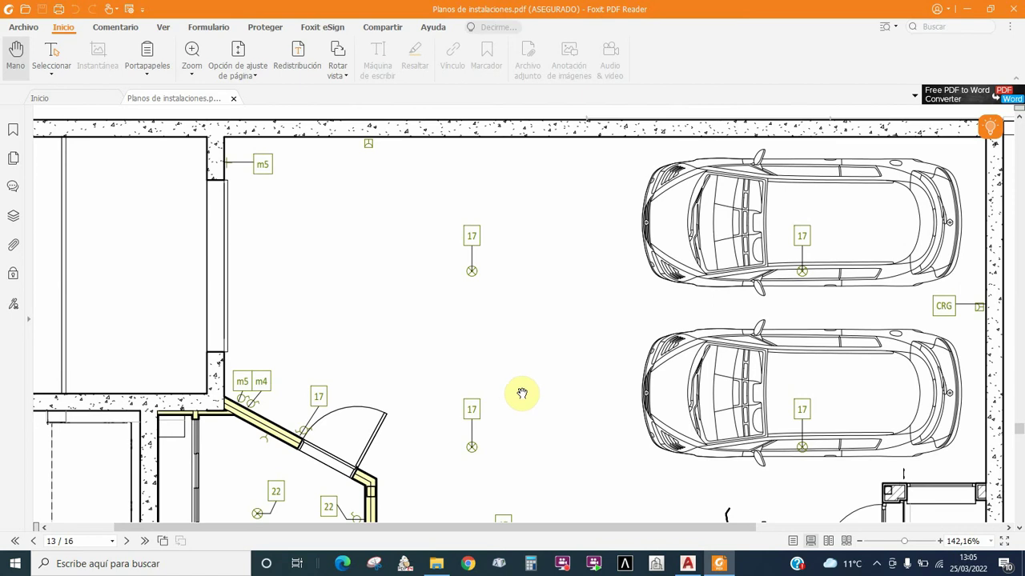
drag(381, 368, 353, 381)
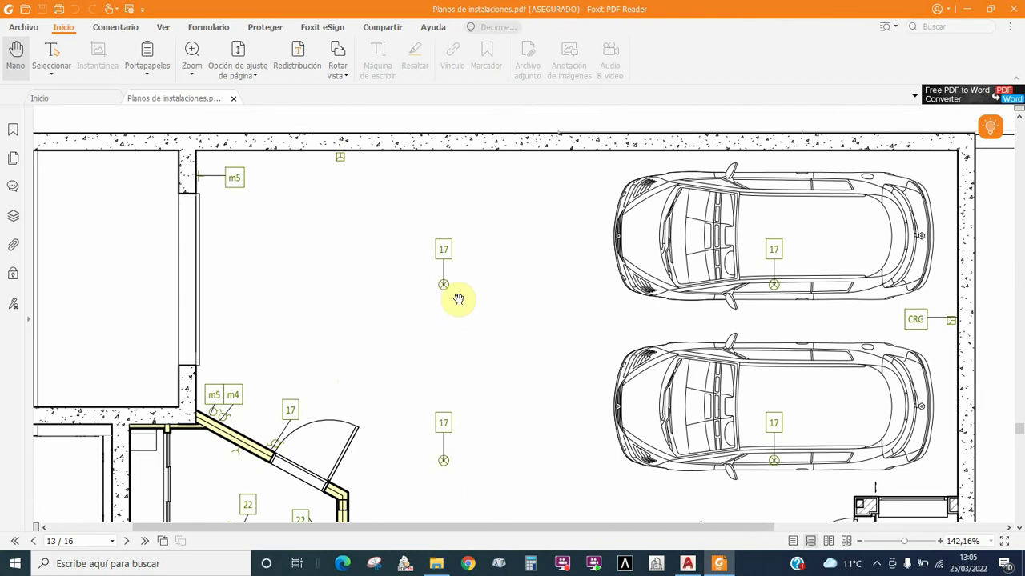
drag(349, 382, 395, 367)
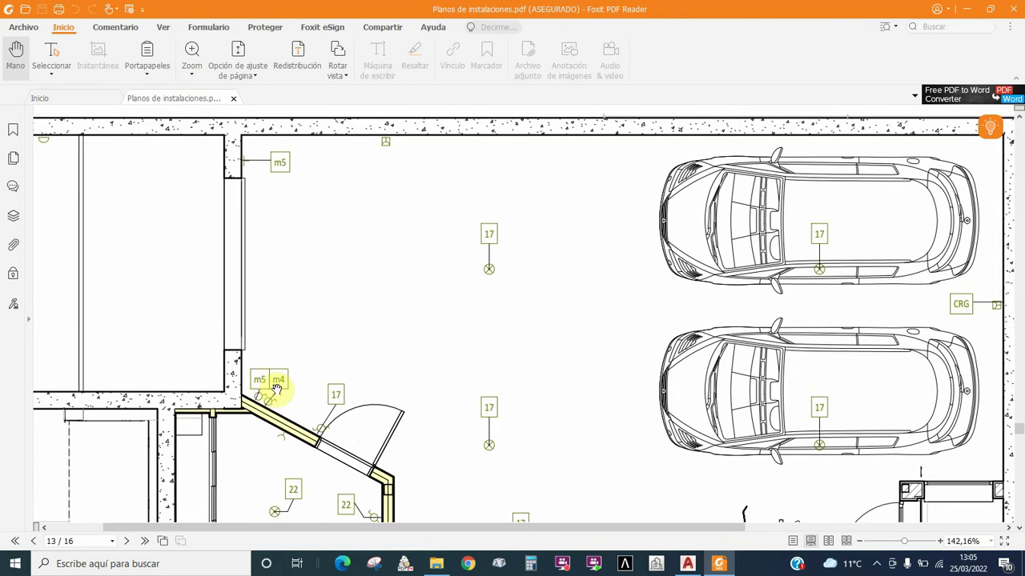
drag(421, 411, 393, 270)
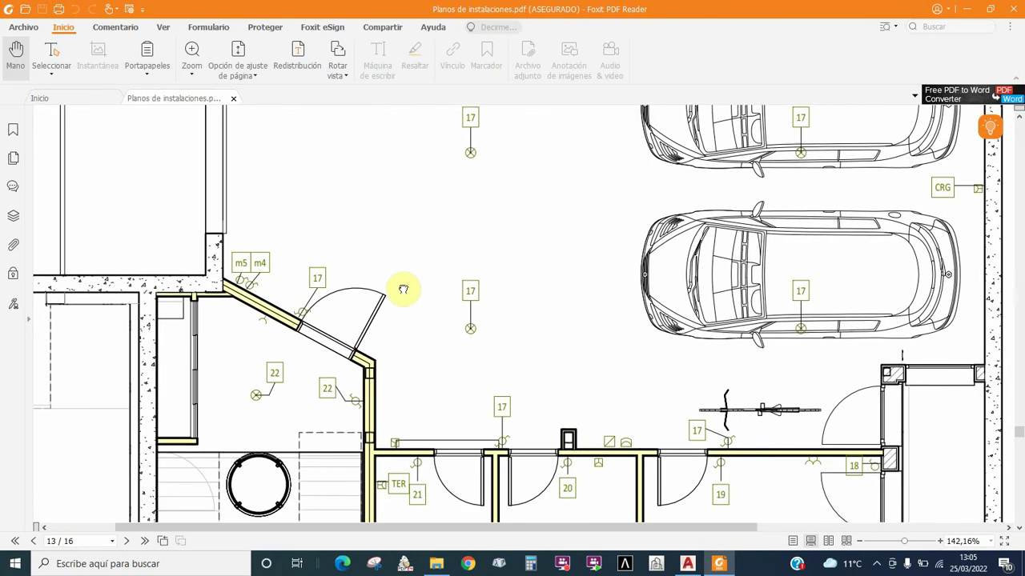
drag(480, 411, 445, 304)
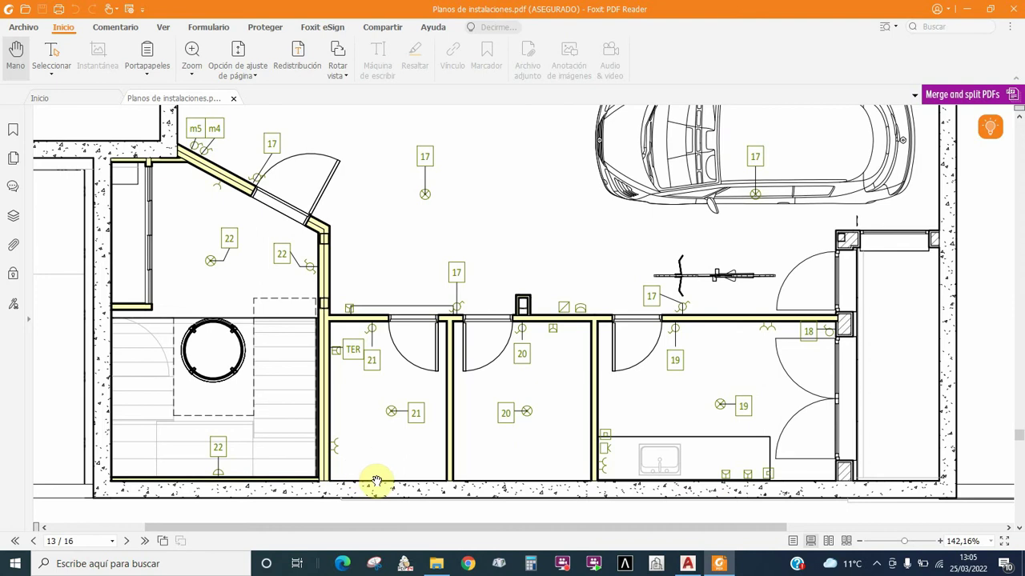
drag(379, 457, 436, 268)
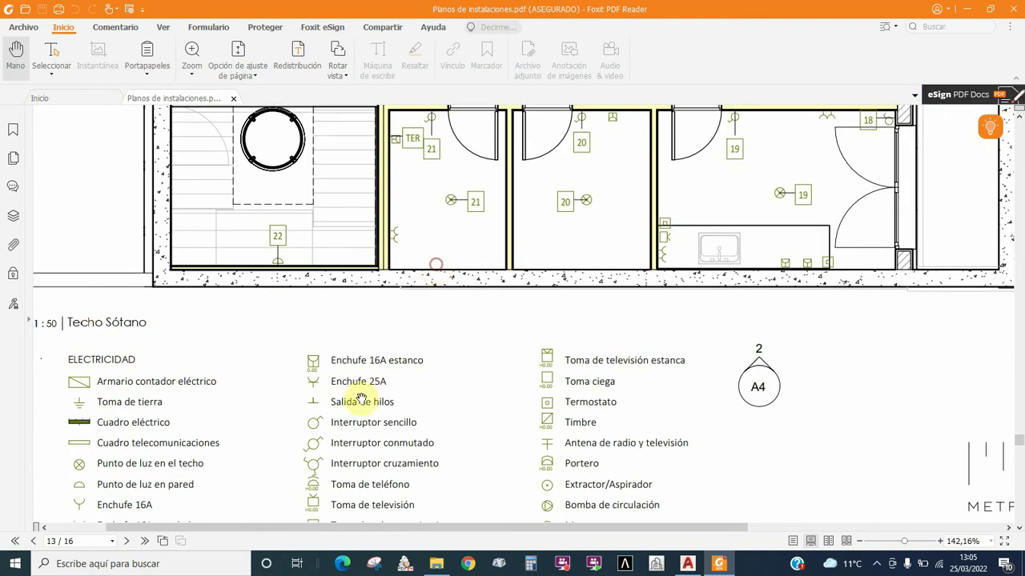
Pan from the electricity legend back up to the garage lighting points numbered 17
mouse_move(359, 404)
mouse_down()
mouse_move(370, 330)
mouse_move(353, 295)
mouse_up()
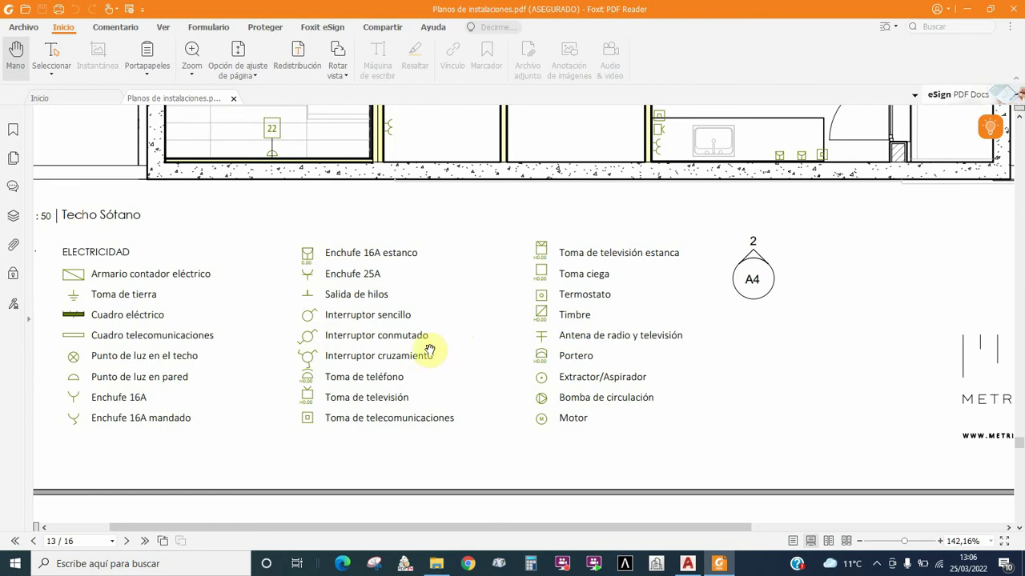
mouse_move(460, 203)
mouse_down()
mouse_move(445, 277)
mouse_move(451, 520)
mouse_up()
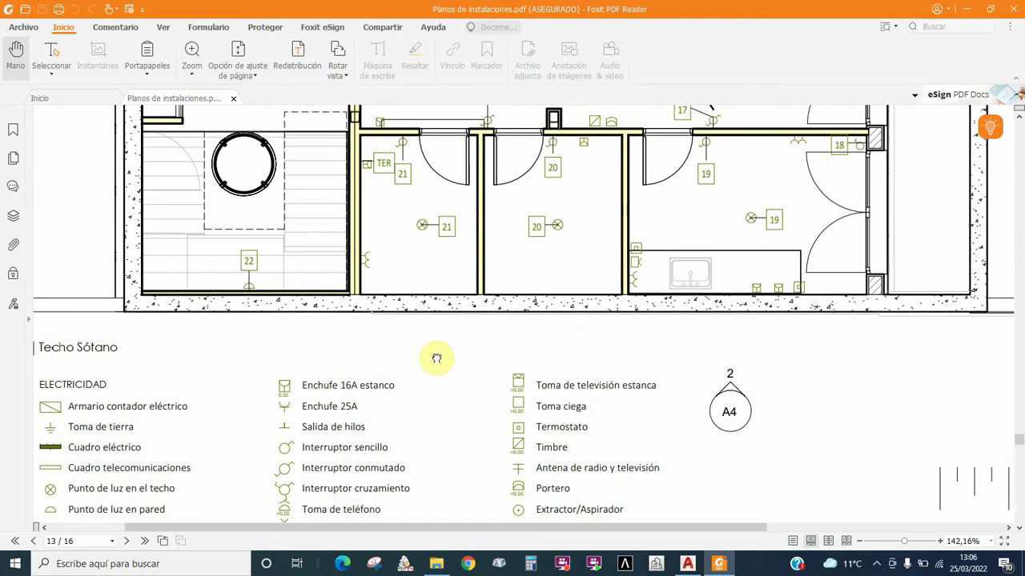
drag(496, 234, 499, 387)
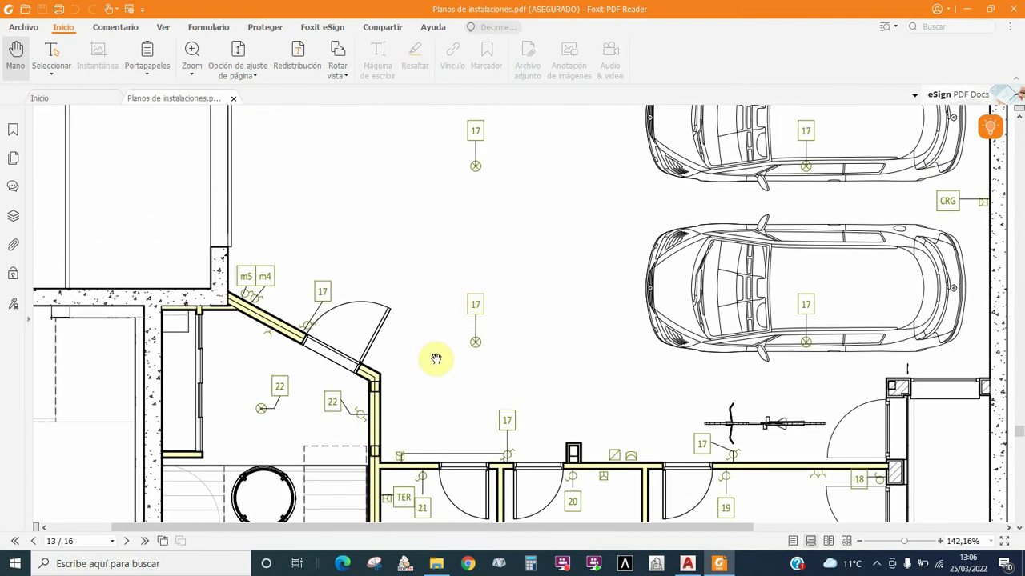
drag(390, 454, 391, 443)
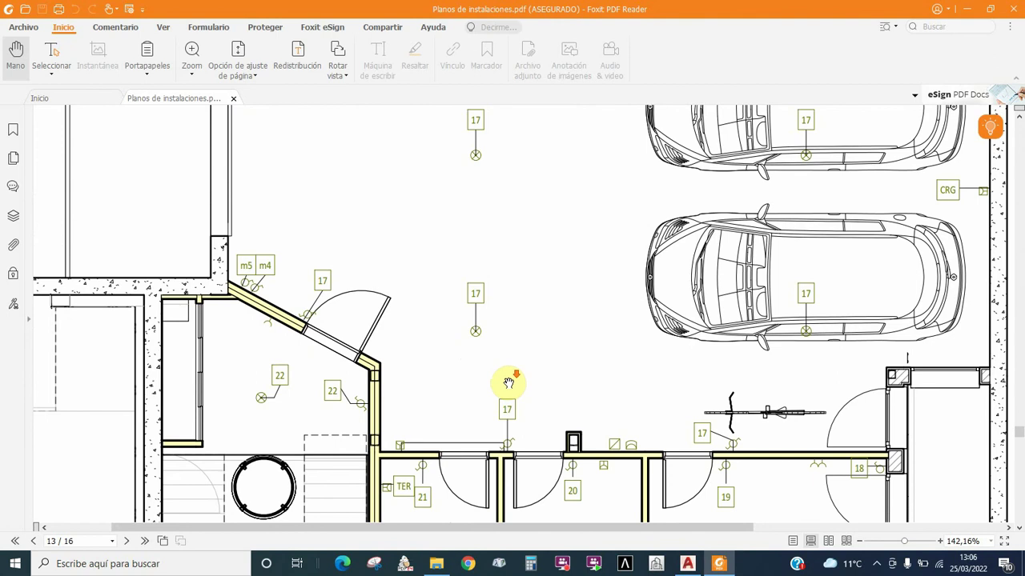
Scroll down to page 14's kitchen and living-room lighting plan and nudge it to show the kitchen top
scroll(509, 383, down, 4)
scroll(509, 382, down, 4)
scroll(509, 382, down, 5)
scroll(509, 383, down, 4)
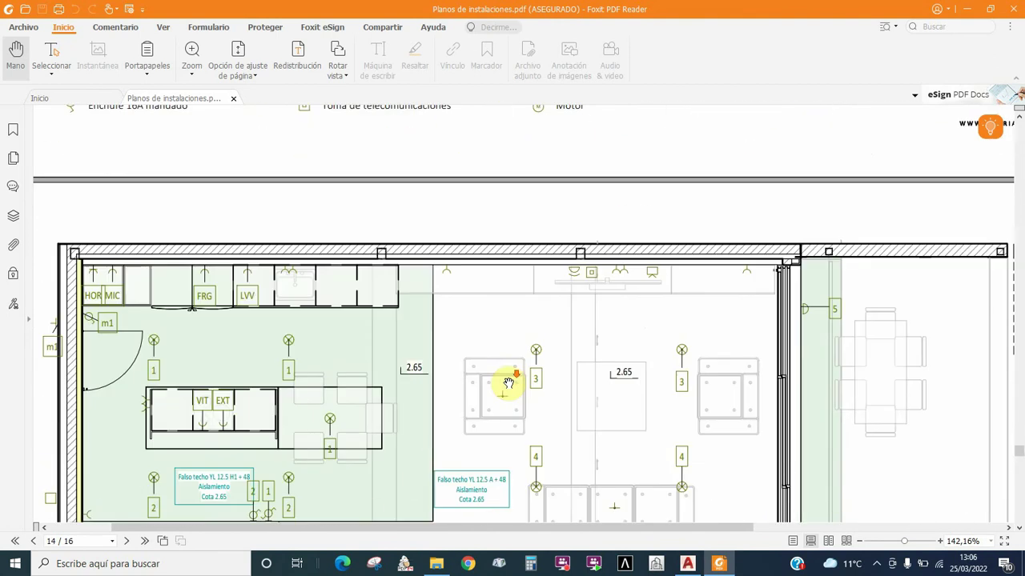
scroll(510, 381, down, 2)
scroll(512, 379, down, 2)
scroll(451, 324, down, 1)
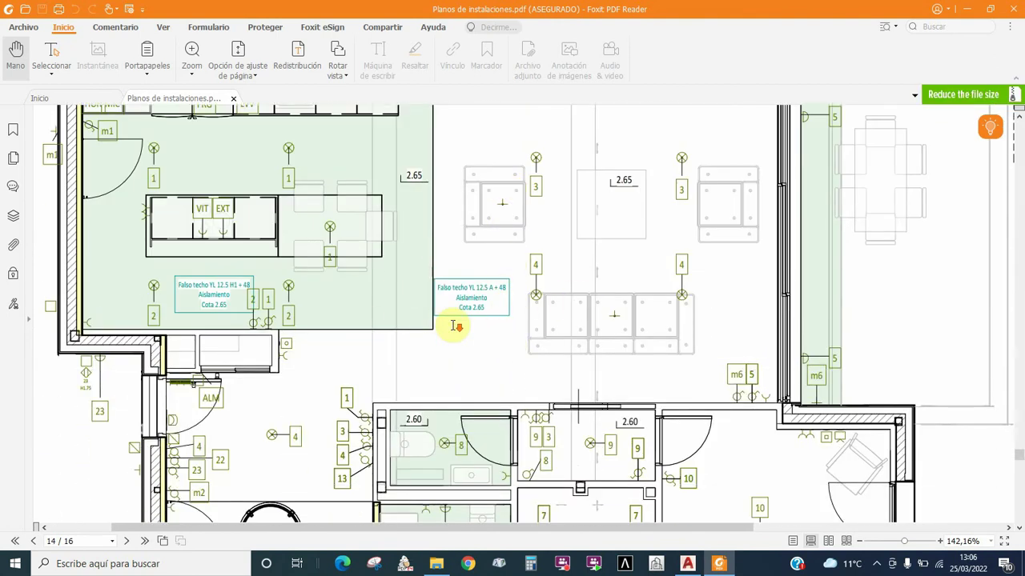
scroll(453, 324, down, 2)
scroll(451, 324, up, 3)
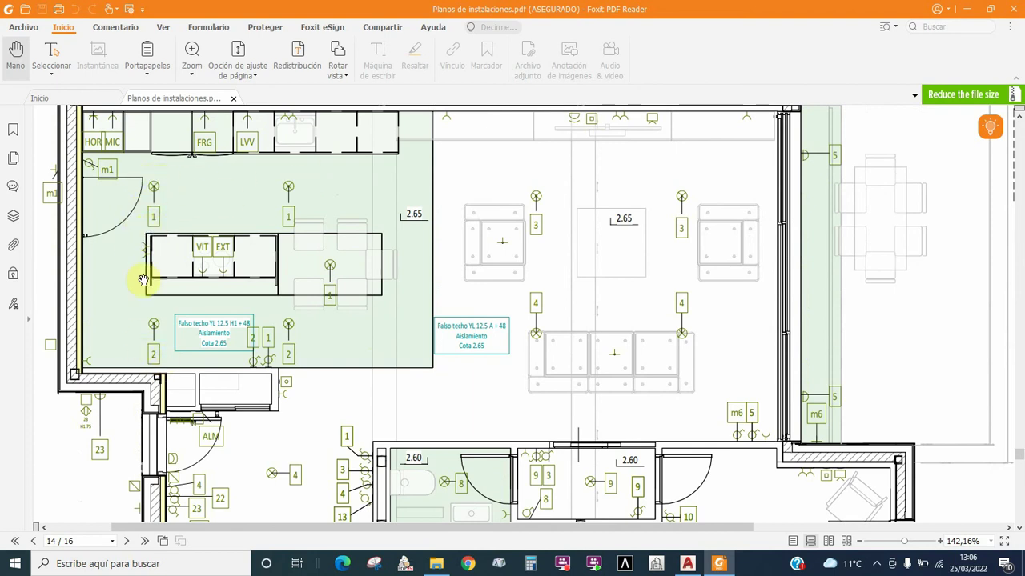
drag(193, 180, 193, 196)
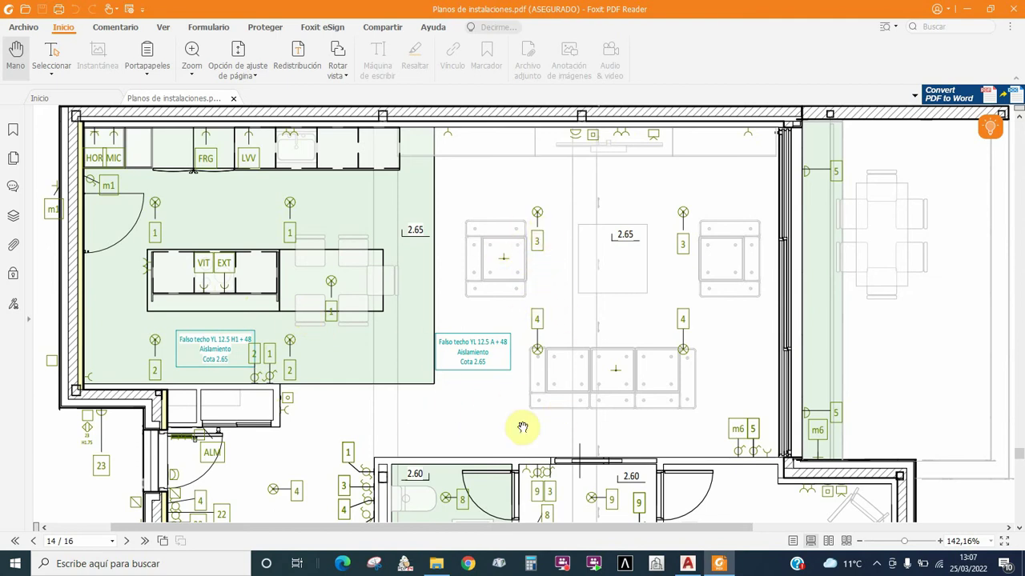
Pan page 14 down to the bathrooms and bedroom with circuits 6–13 and 2.60 ceilings
click(494, 464)
drag(494, 464, 488, 391)
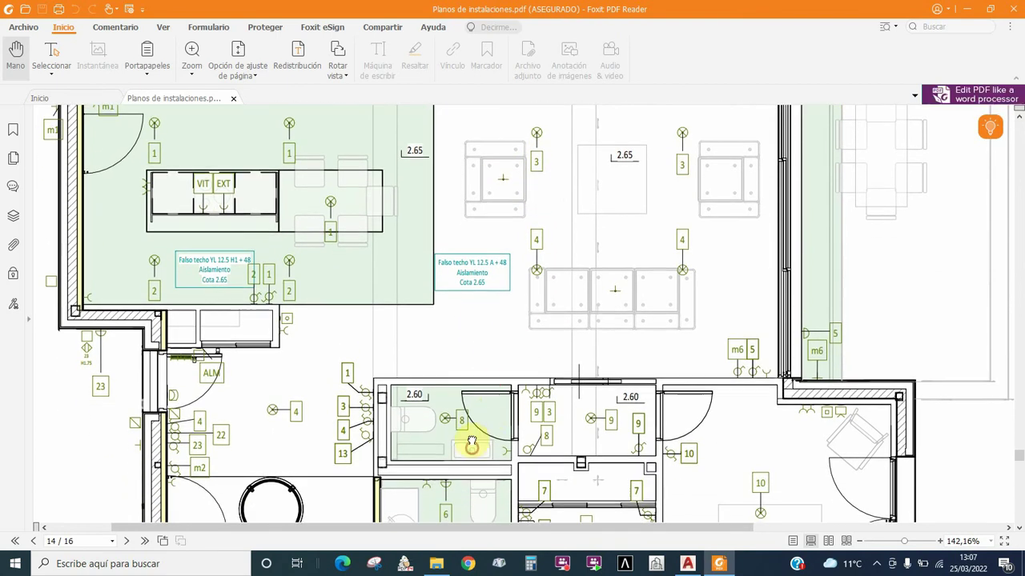
drag(480, 286, 464, 361)
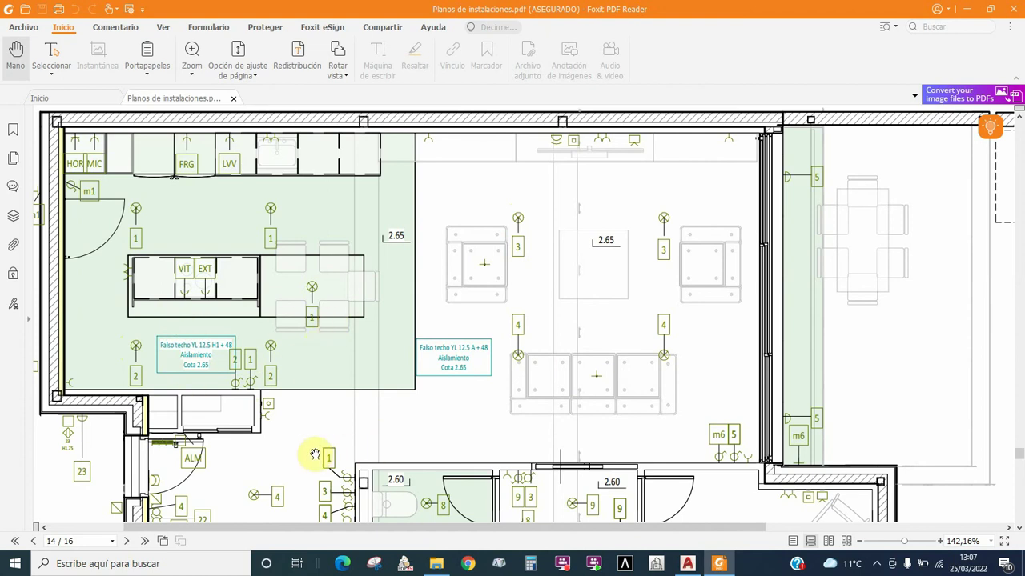
mouse_move(313, 453)
mouse_down()
mouse_move(334, 363)
mouse_move(249, 421)
mouse_up()
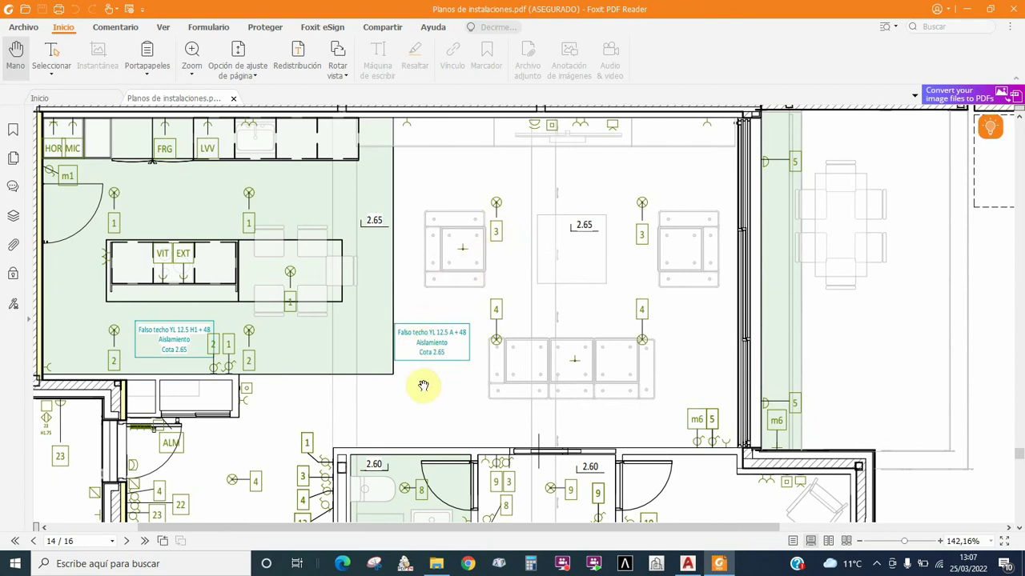
scroll(424, 376, down, 1)
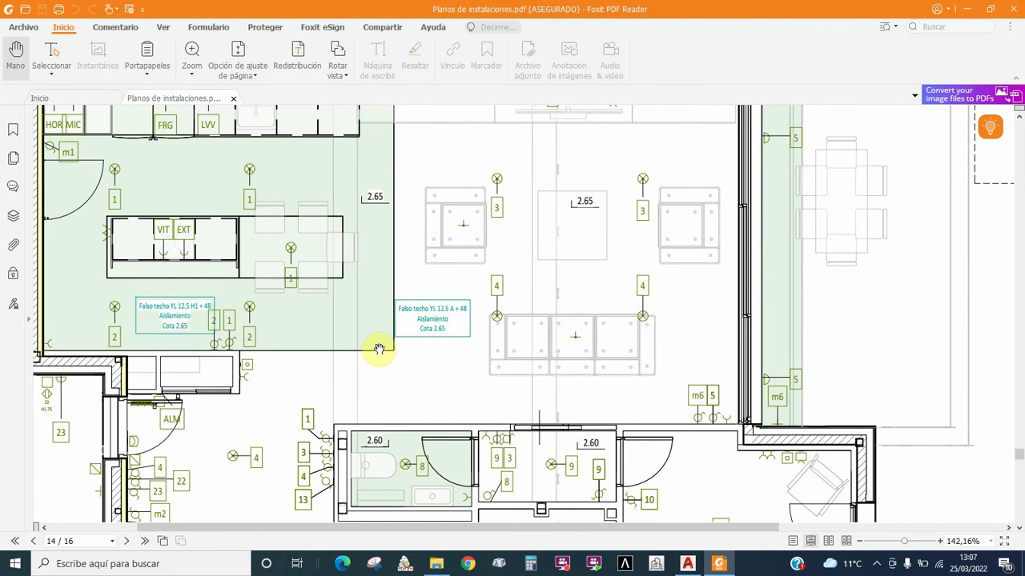
drag(451, 393, 450, 313)
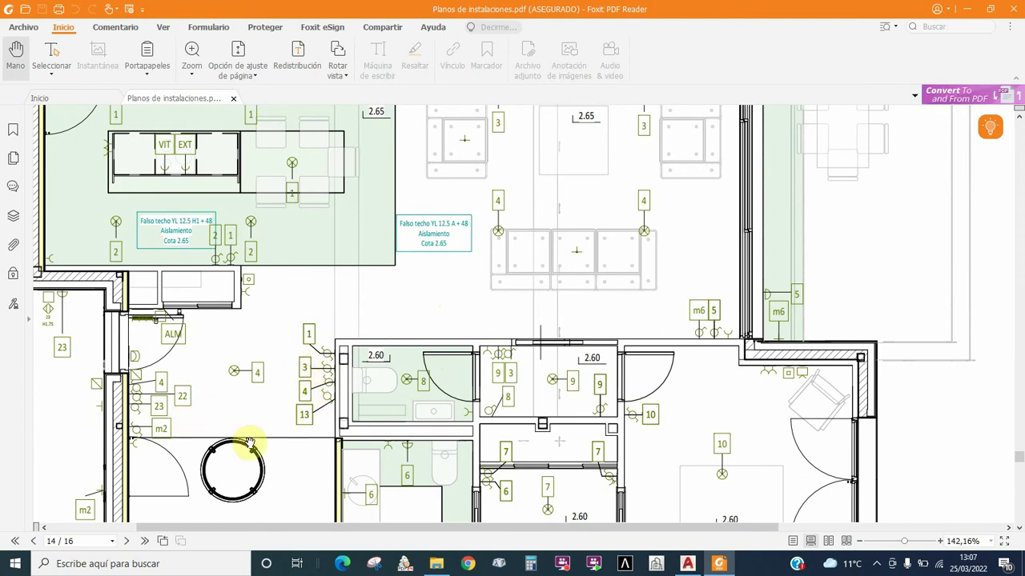
drag(235, 416, 231, 347)
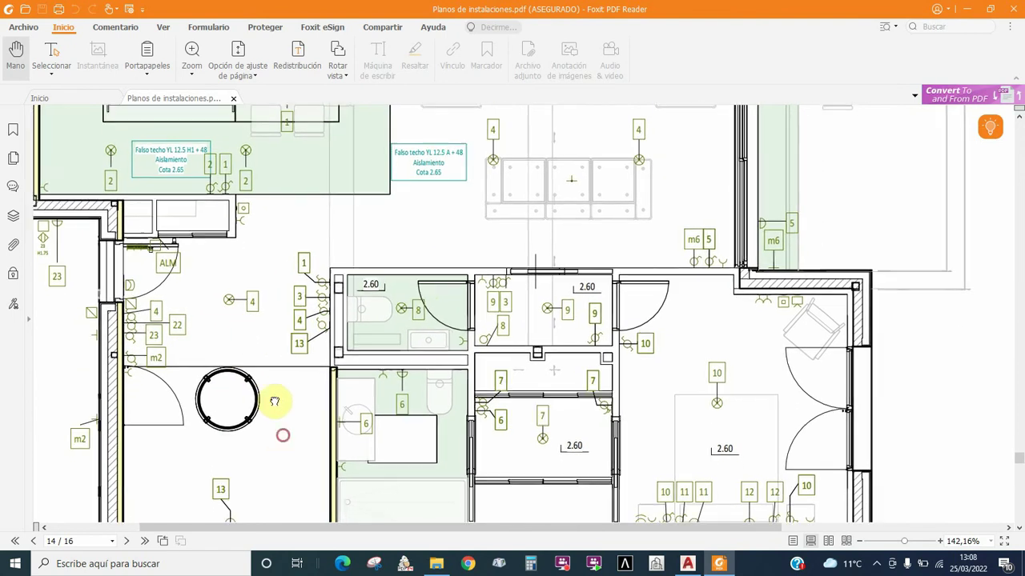
Pan down past the bedroom to the Techo Baja title and electricity legend
drag(275, 401, 263, 337)
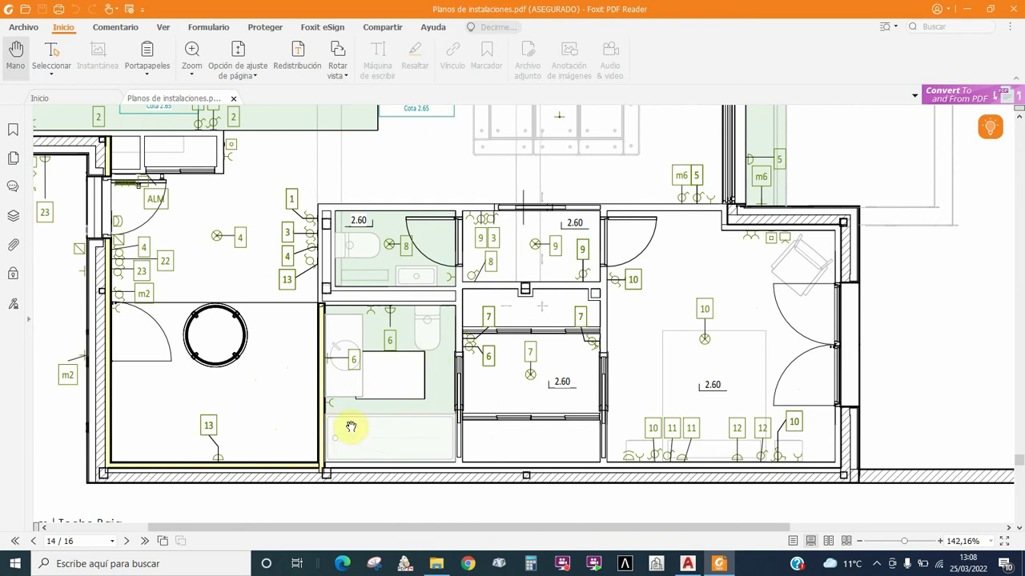
mouse_move(350, 427)
mouse_down()
mouse_move(373, 305)
mouse_move(425, 263)
mouse_up()
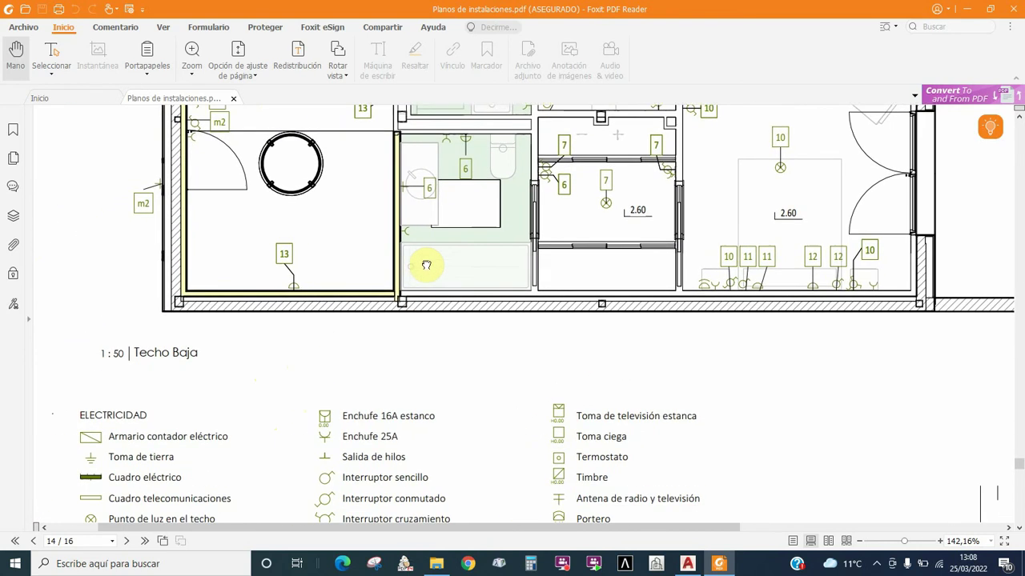
mouse_move(393, 435)
mouse_down()
mouse_move(374, 414)
mouse_move(312, 502)
mouse_up()
Return to the living room and terrace, then minimize Foxit and File Explorer to reveal AutoCAD
drag(269, 244, 327, 200)
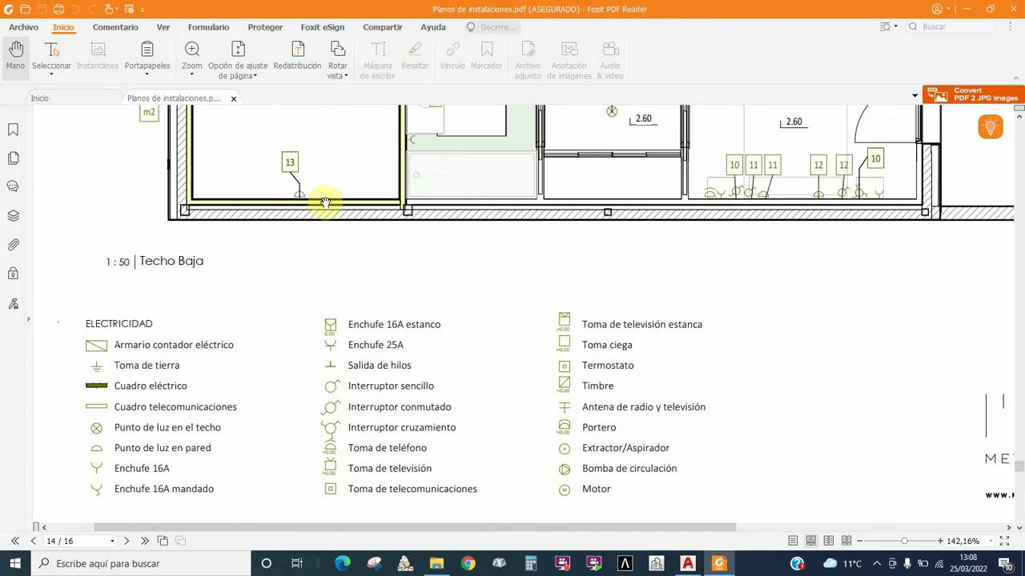
drag(801, 245, 791, 257)
mouse_move(737, 348)
mouse_down()
mouse_move(469, 384)
mouse_move(503, 503)
mouse_up()
drag(819, 119, 790, 342)
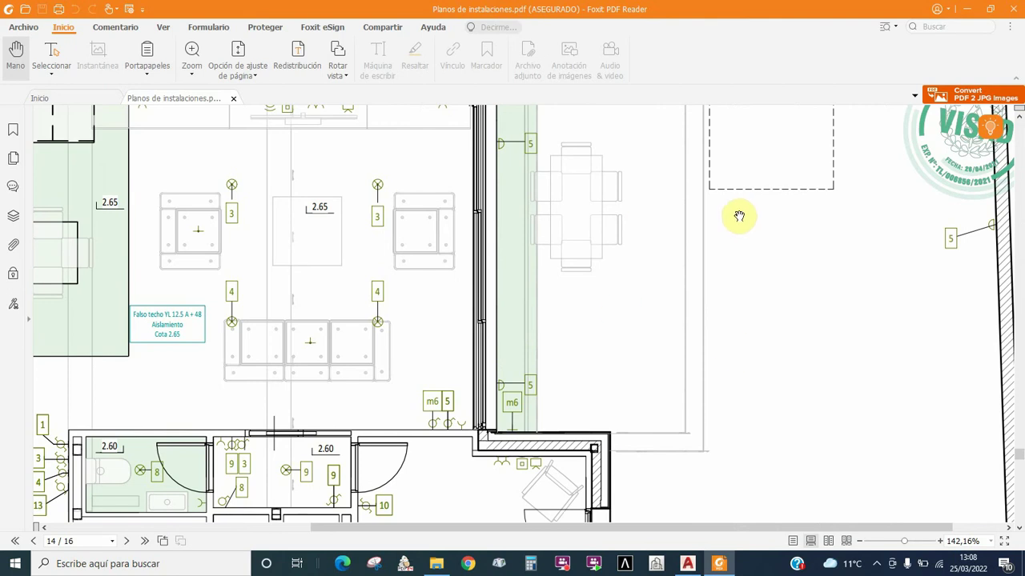
click(967, 9)
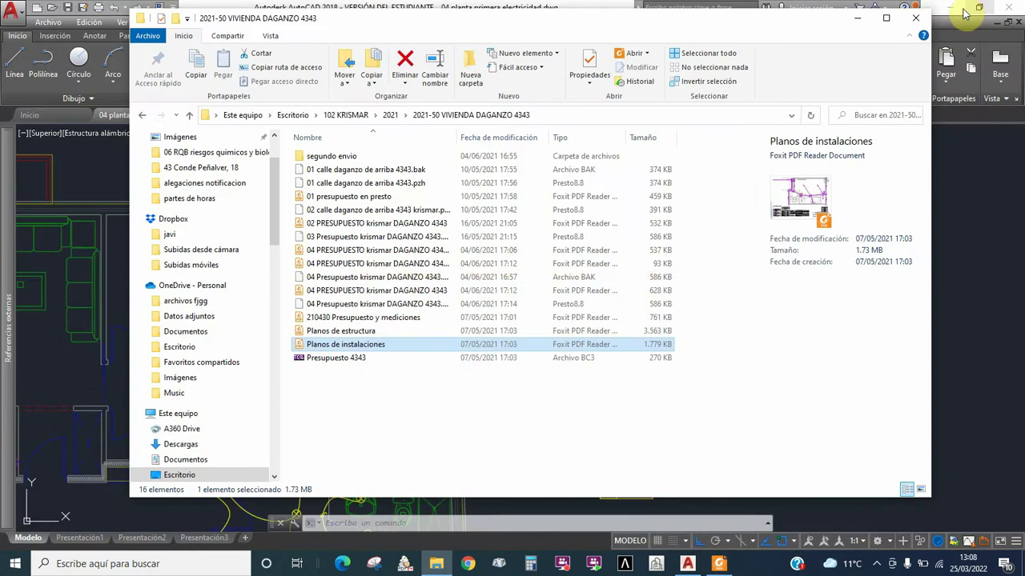
click(859, 18)
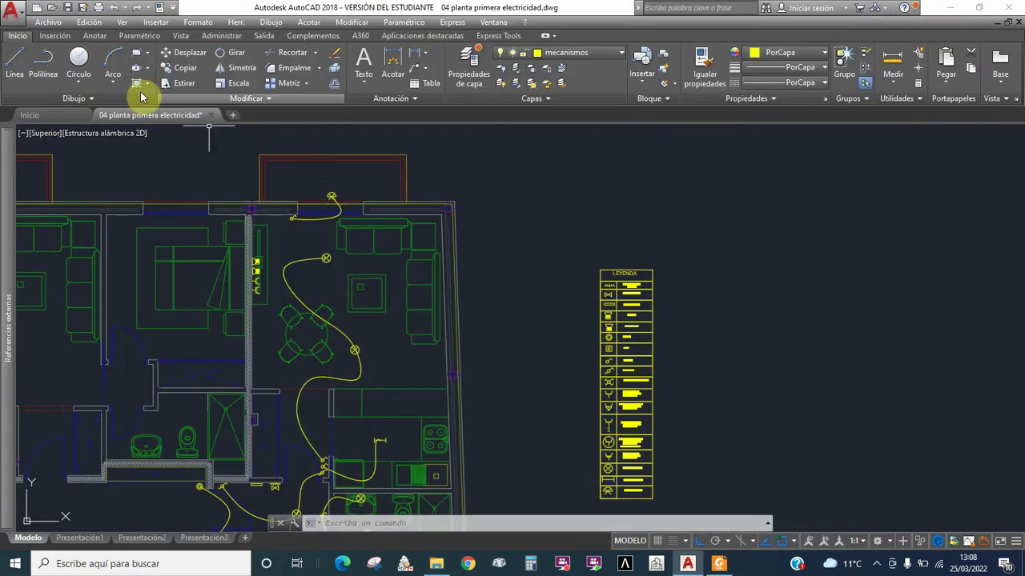
scroll(512, 276, down, 3)
scroll(509, 284, down, 2)
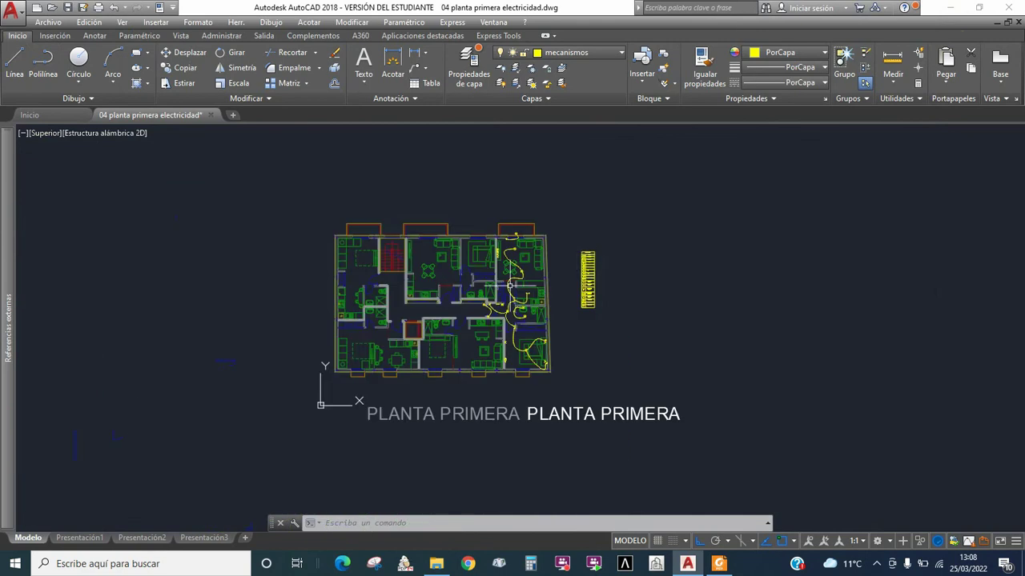
scroll(404, 319, up, 5)
scroll(450, 325, down, 3)
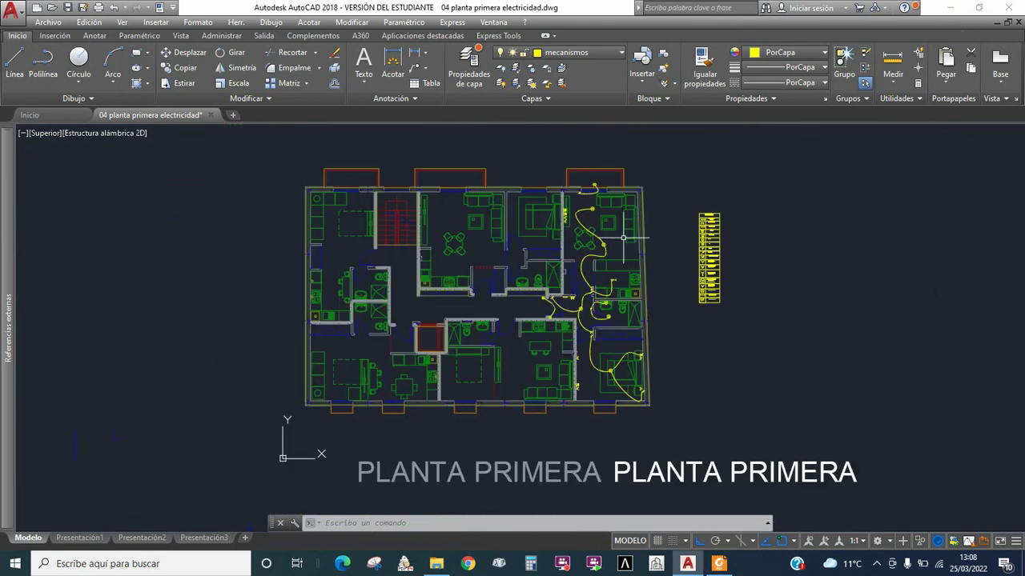
scroll(604, 196, up, 4)
scroll(550, 265, down, 2)
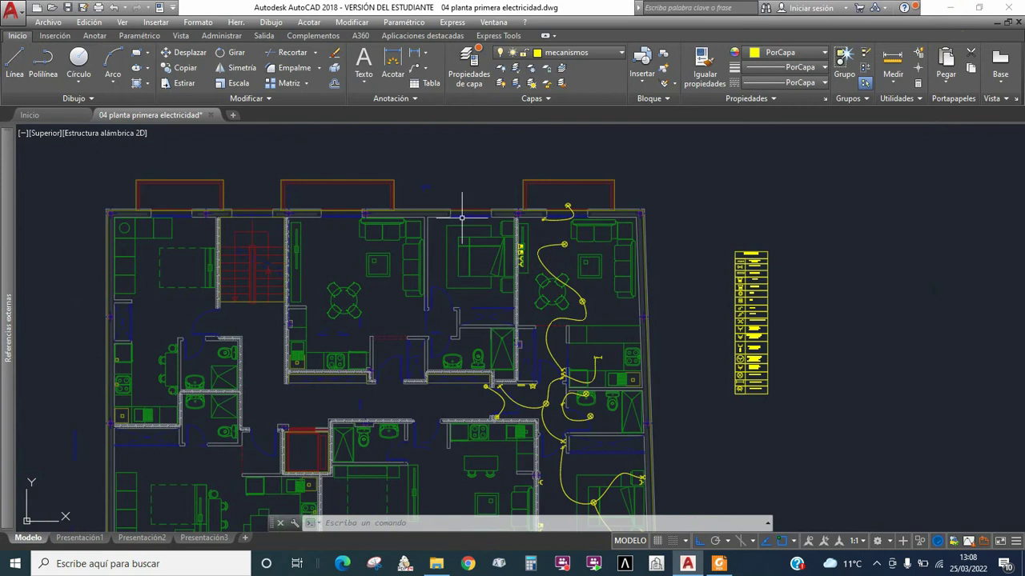
scroll(558, 329, down, 2)
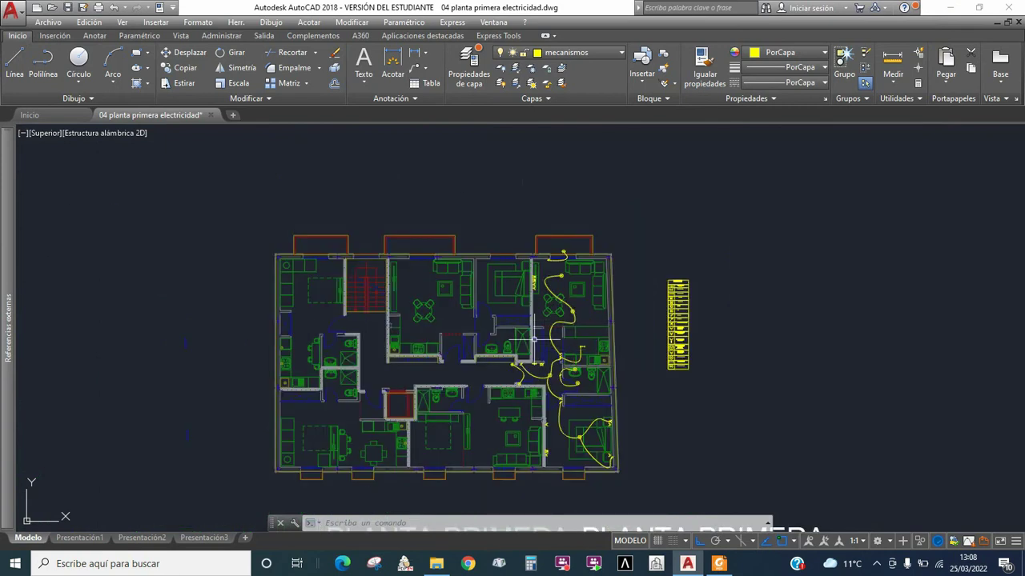
scroll(580, 330, up, 3)
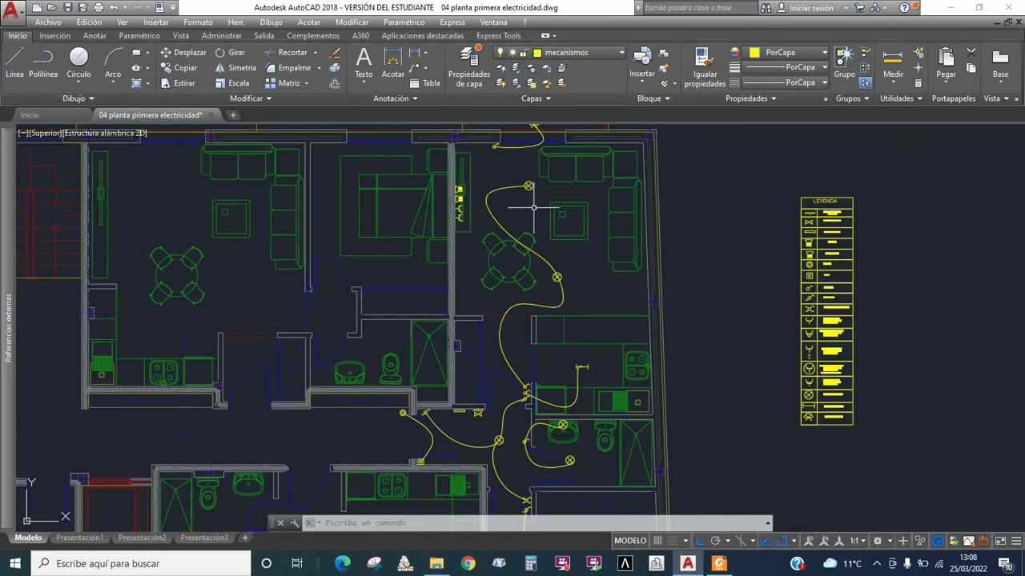
scroll(499, 424, up, 2)
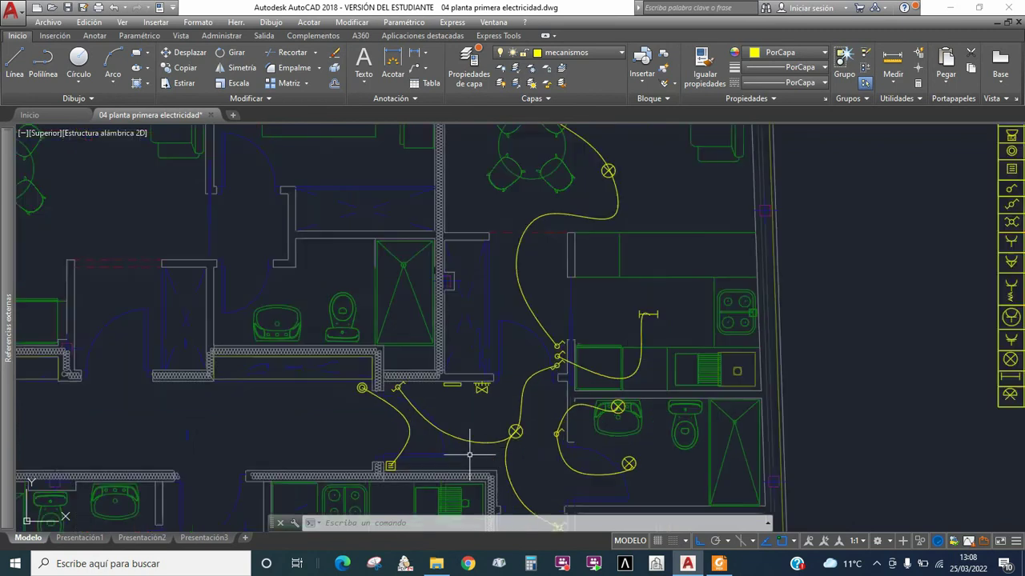
scroll(480, 440, up, 1)
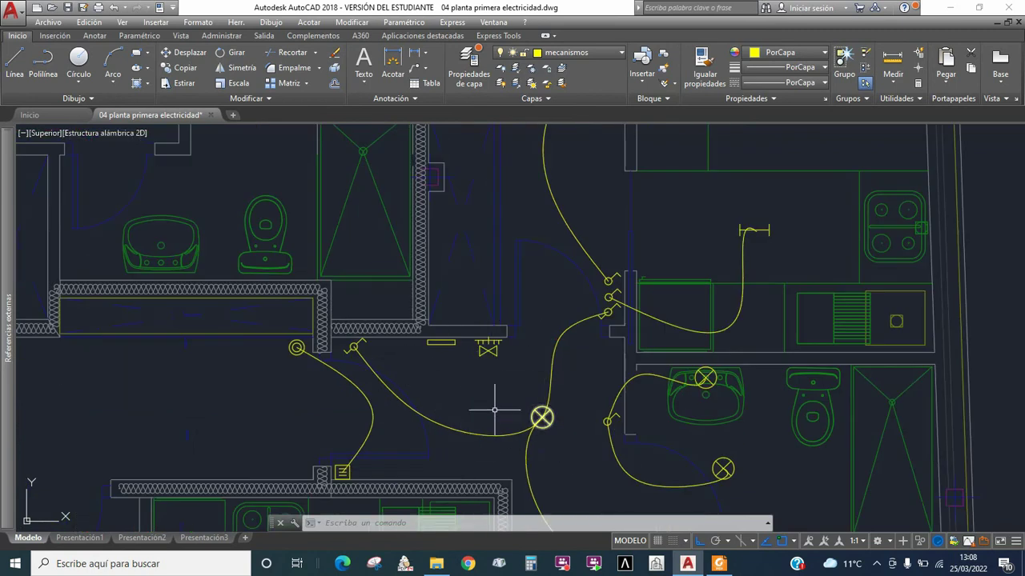
scroll(490, 401, down, 3)
scroll(512, 264, down, 2)
scroll(516, 254, up, 3)
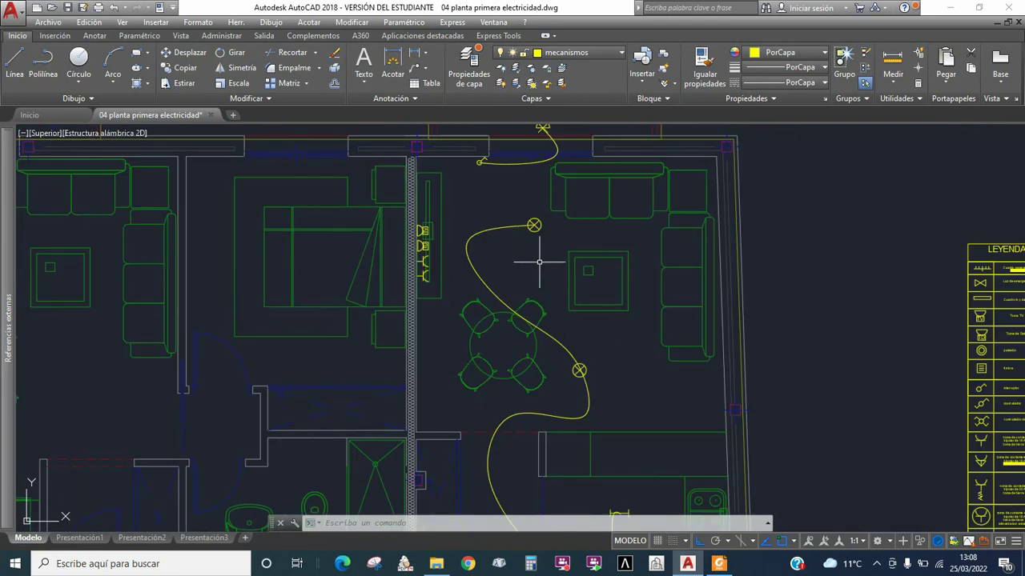
scroll(560, 344, down, 3)
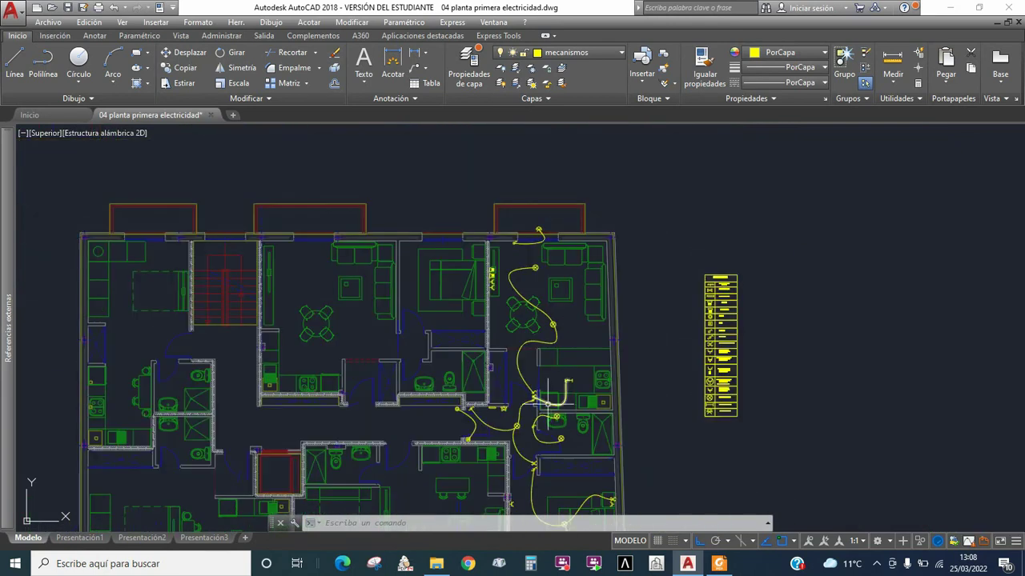
scroll(541, 407, up, 3)
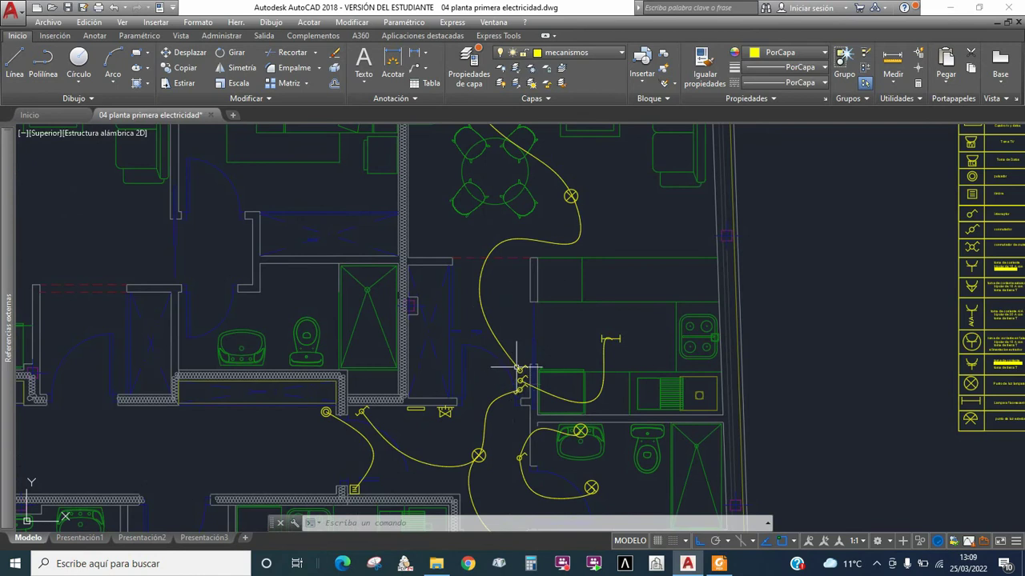
scroll(571, 189, down, 3)
scroll(549, 152, down, 2)
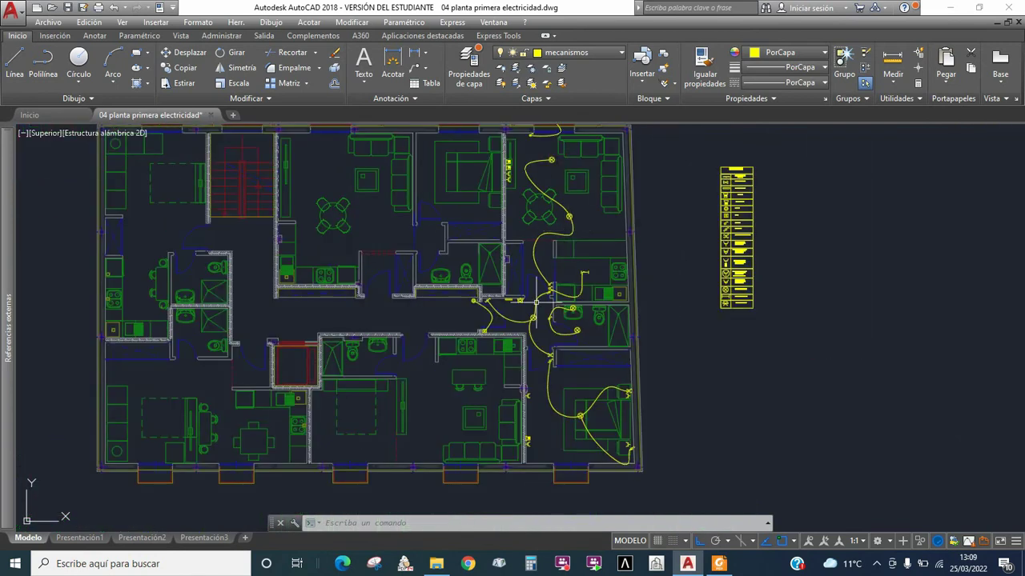
scroll(533, 299, up, 2)
scroll(549, 258, up, 2)
scroll(514, 388, down, 2)
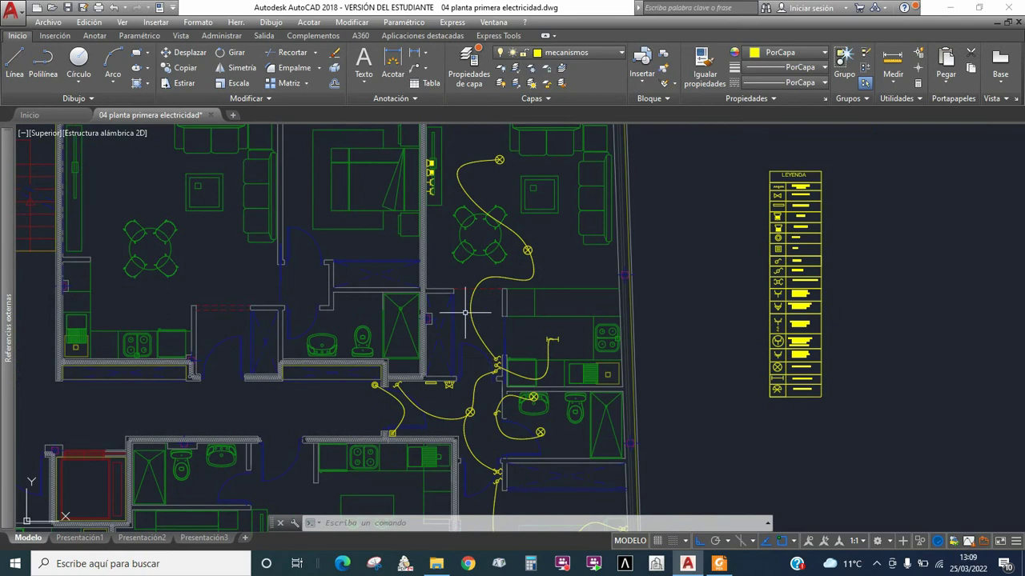
scroll(571, 308, down, 2)
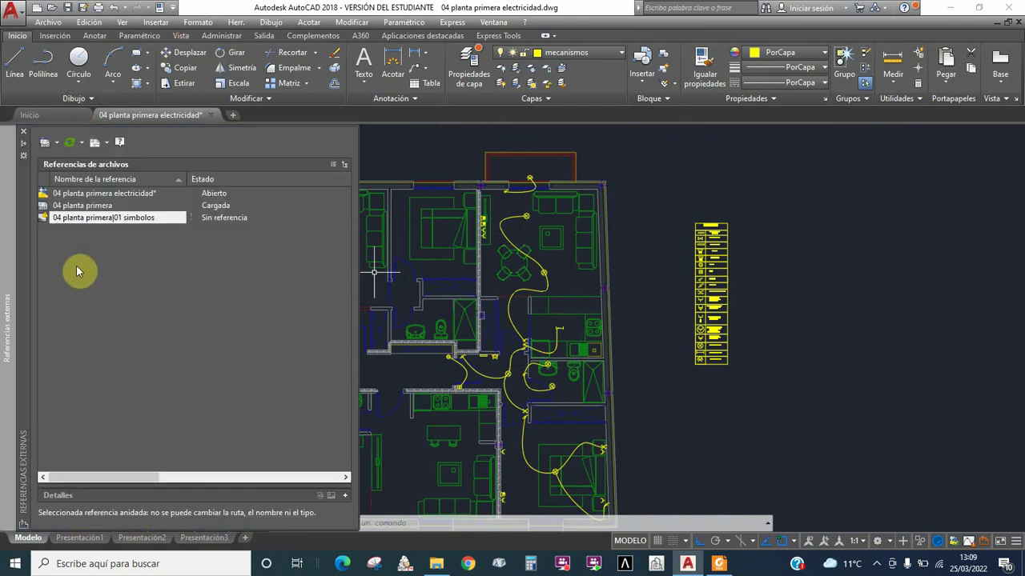
Unload the 04 planta primera xref with Descargar, then bring it back with Recargar
right_click(76, 205)
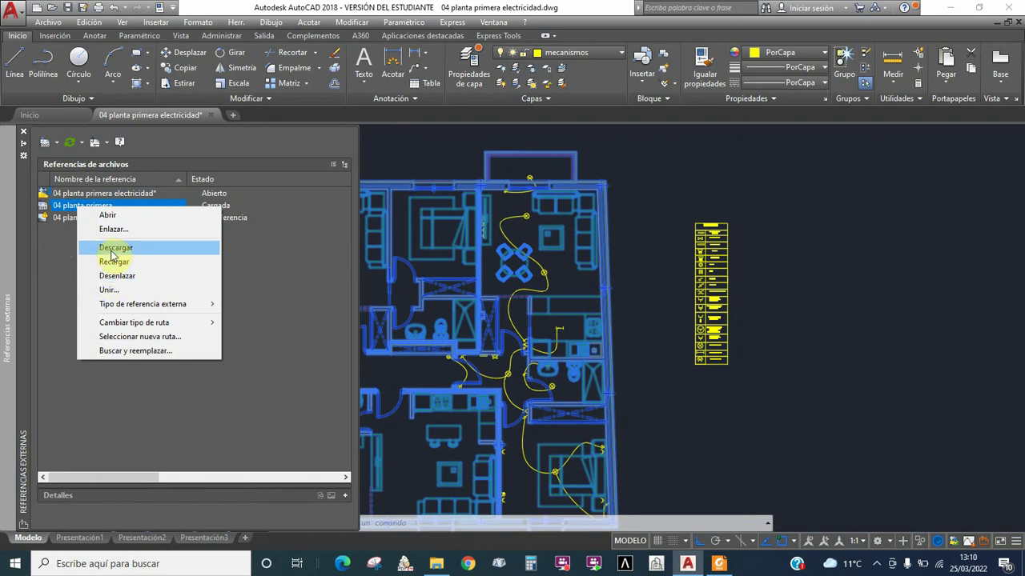
click(112, 253)
scroll(560, 342, down, 5)
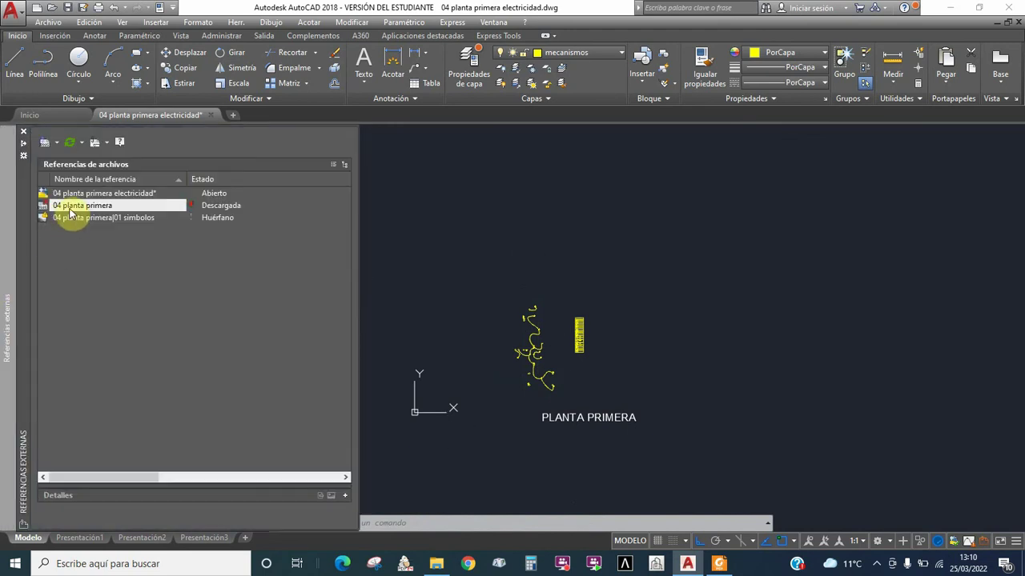
right_click(70, 210)
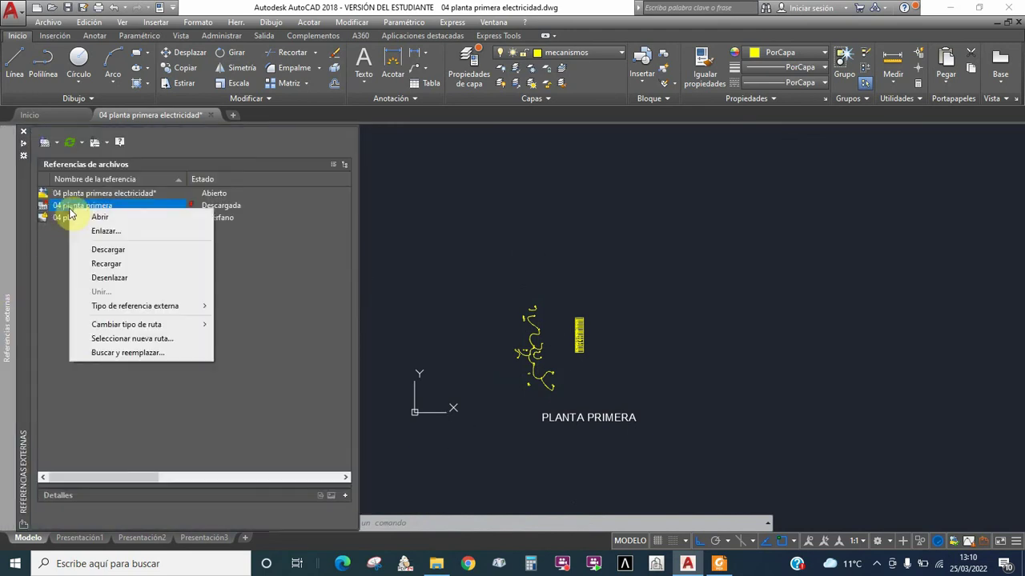
click(101, 264)
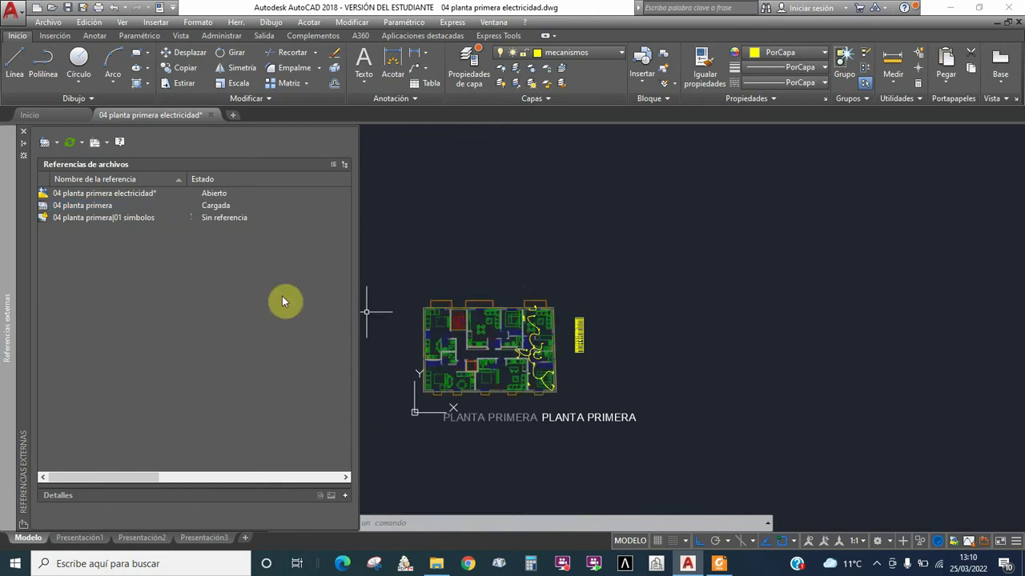
scroll(449, 328, up, 4)
scroll(560, 368, down, 2)
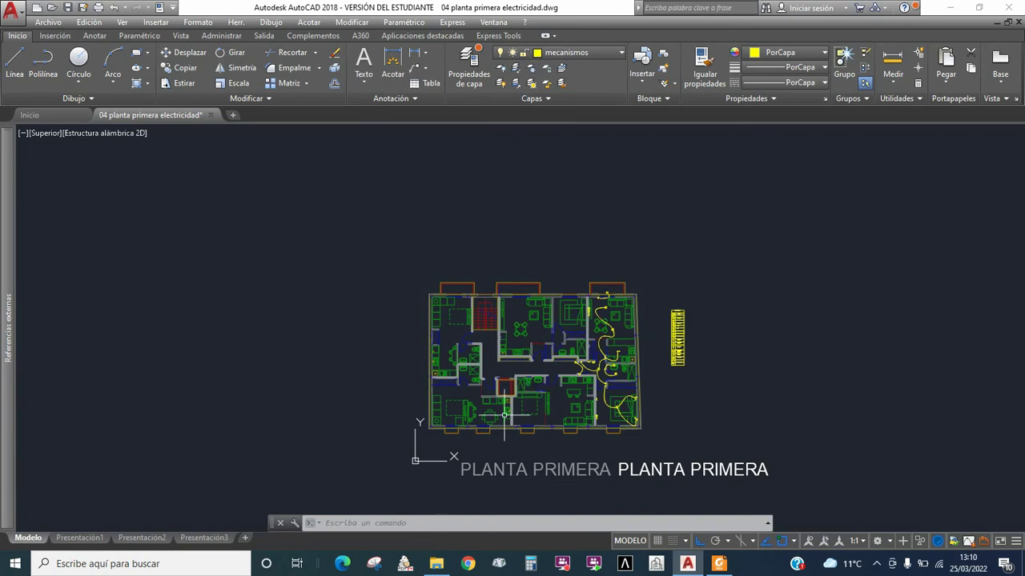
scroll(520, 325, up, 4)
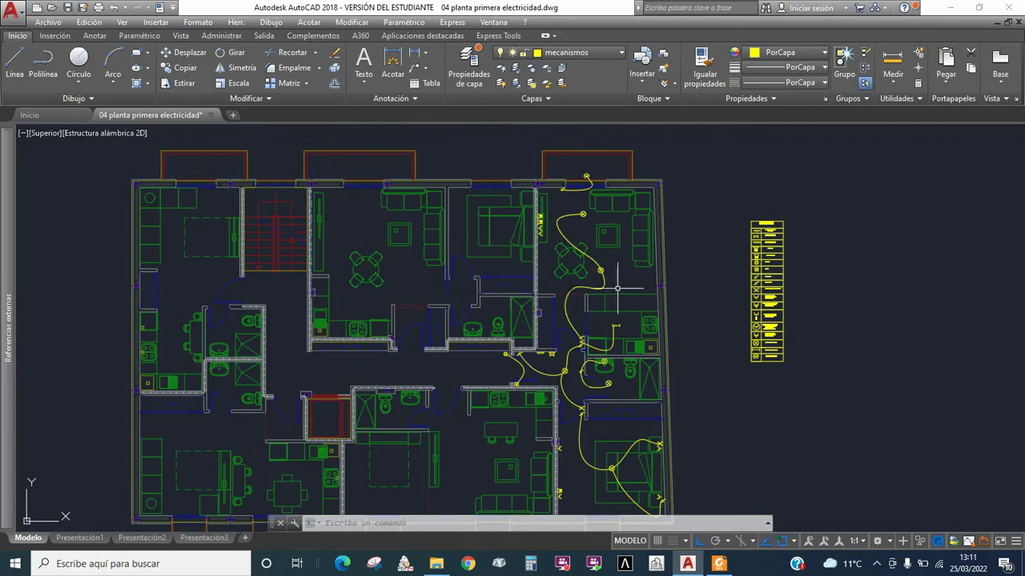
scroll(599, 367, up, 2)
scroll(543, 352, down, 3)
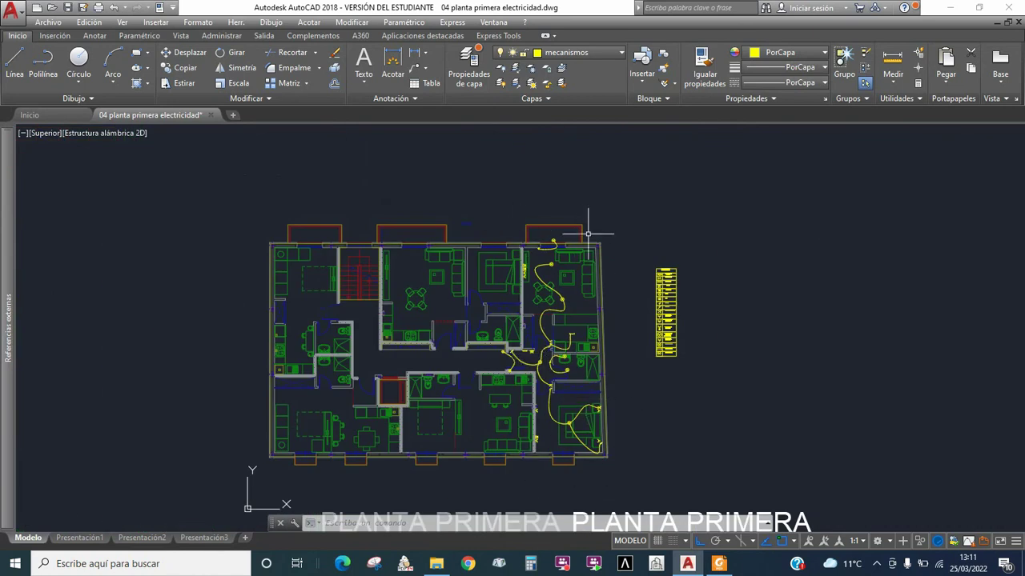
scroll(548, 411, up, 4)
scroll(520, 400, down, 4)
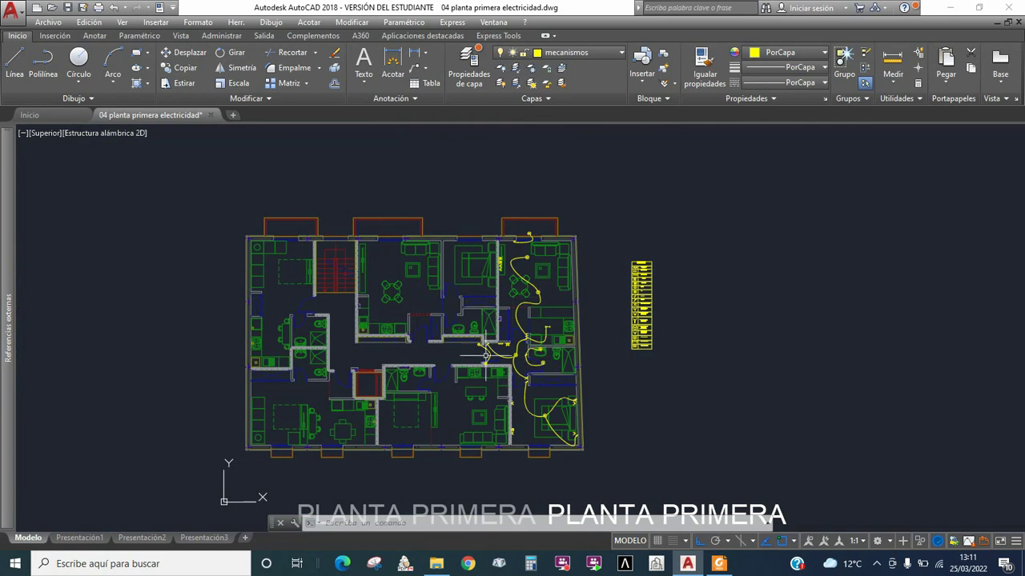
scroll(569, 370, up, 4)
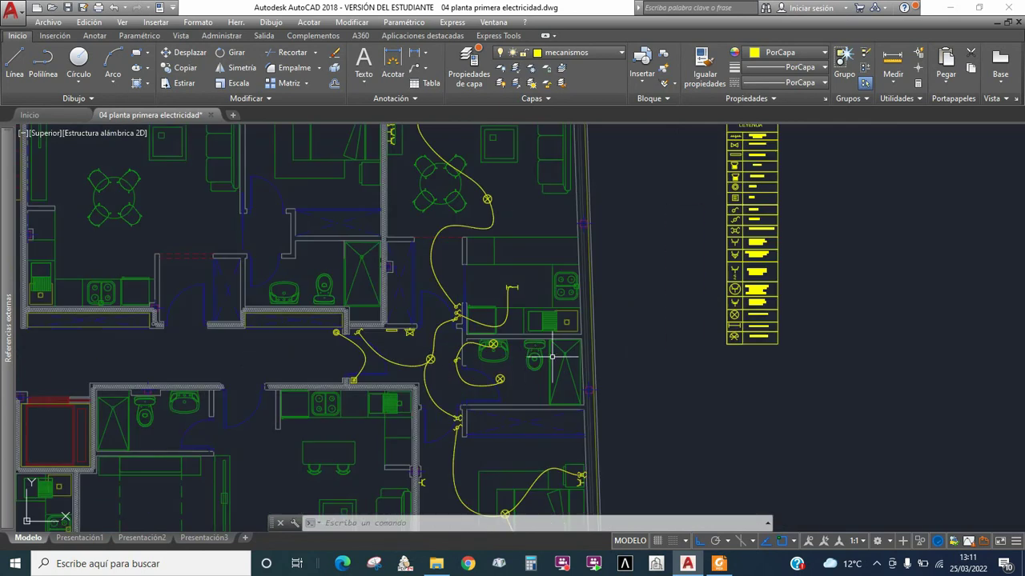
scroll(539, 368, down, 4)
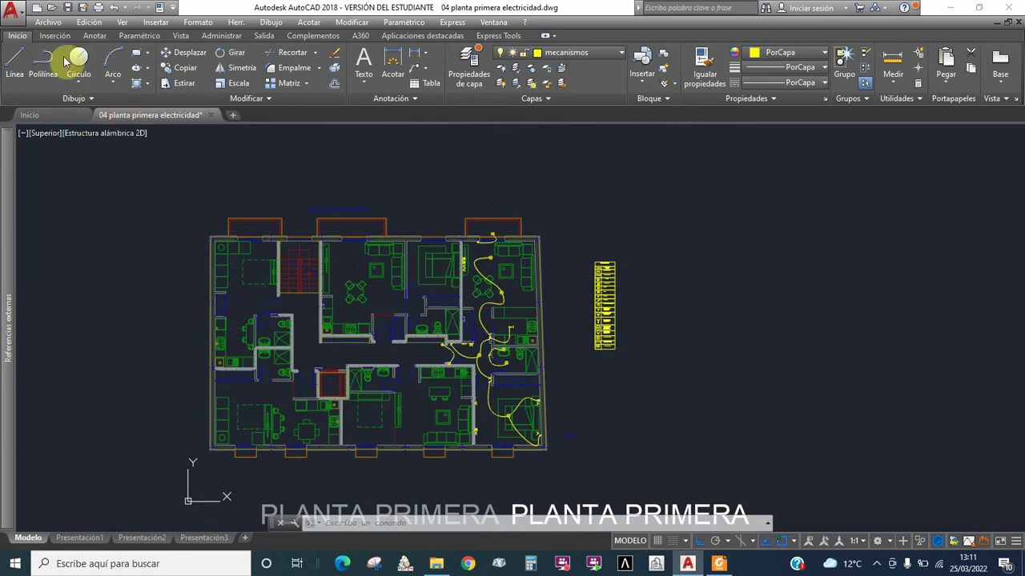
scroll(402, 315, down, 4)
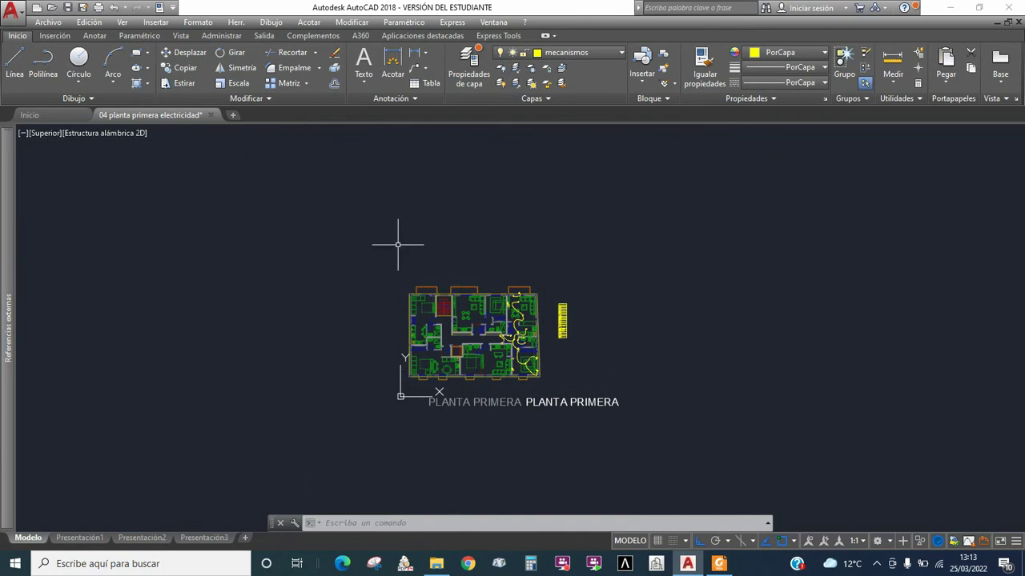
Browse the 02 proyecto barajas folders and try opening 03 planta baja, dismissing the not-found error
click(52, 9)
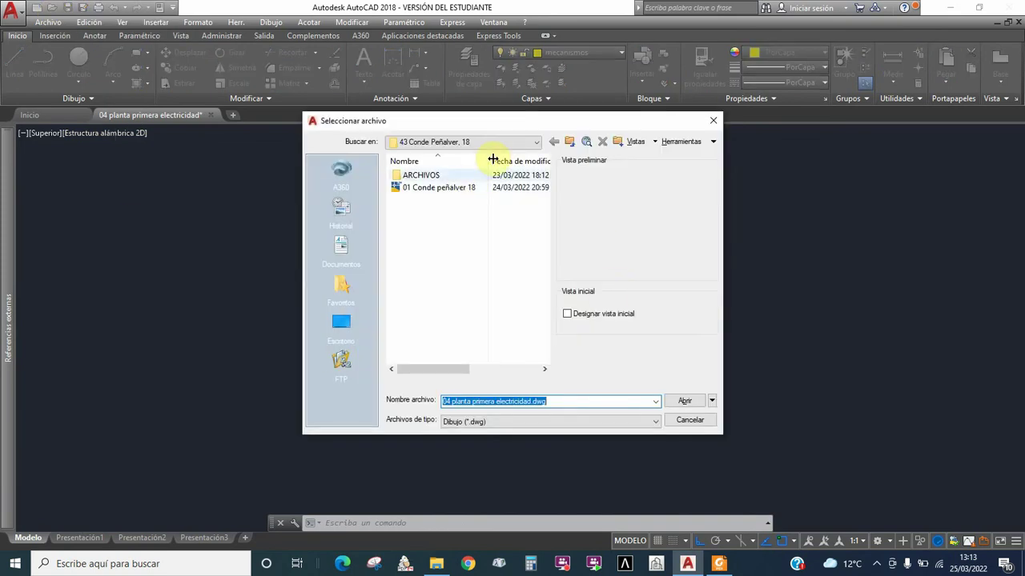
click(569, 142)
double_click(448, 180)
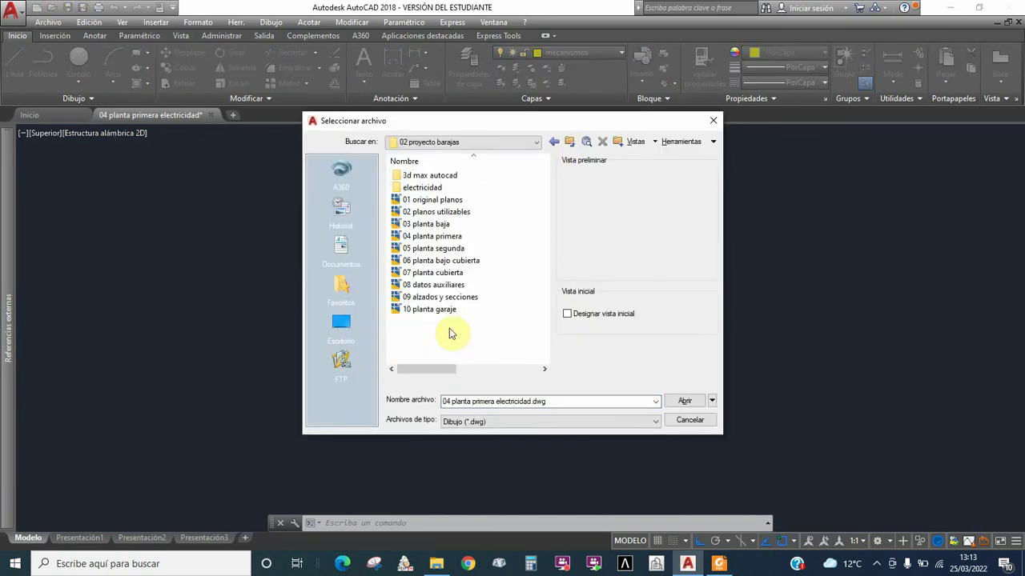
click(426, 226)
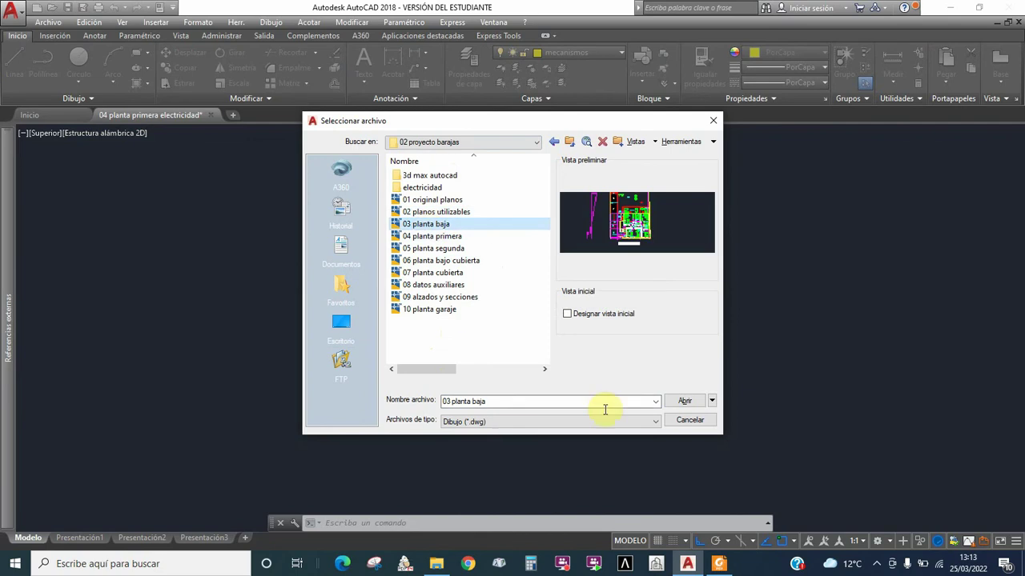
double_click(420, 189)
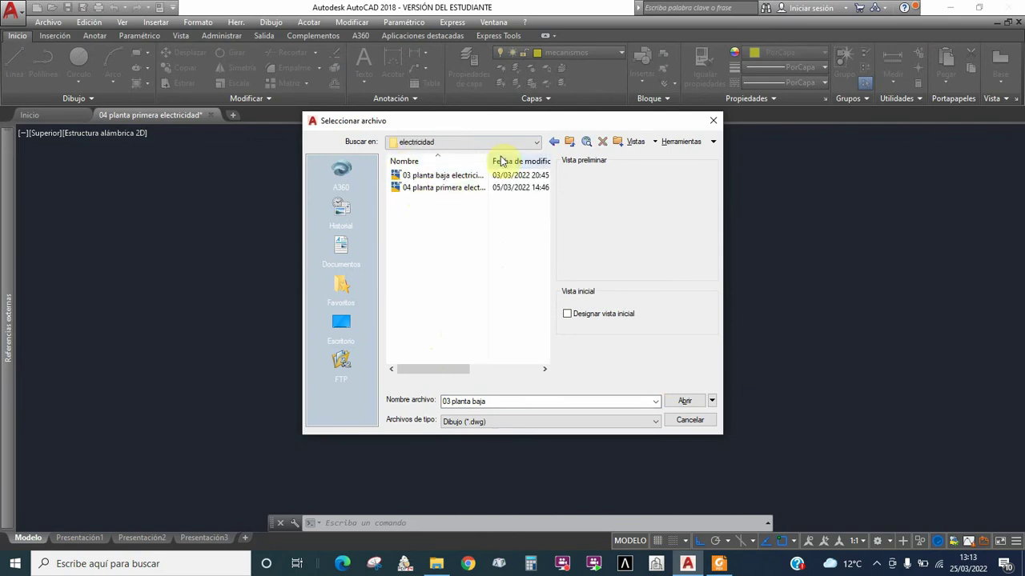
drag(506, 162, 516, 162)
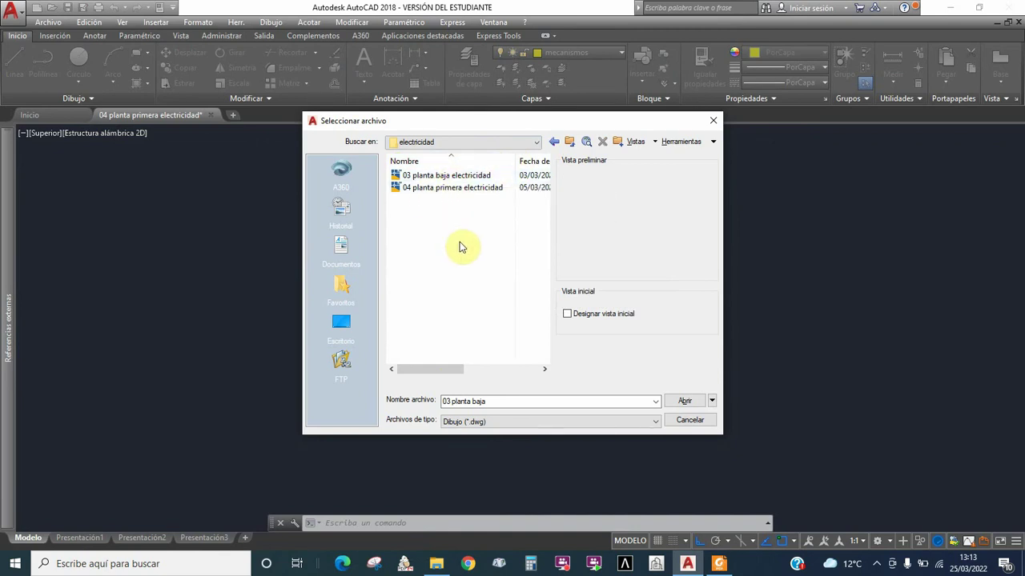
mouse_move(478, 120)
mouse_down()
mouse_move(439, 205)
mouse_move(428, 191)
mouse_up()
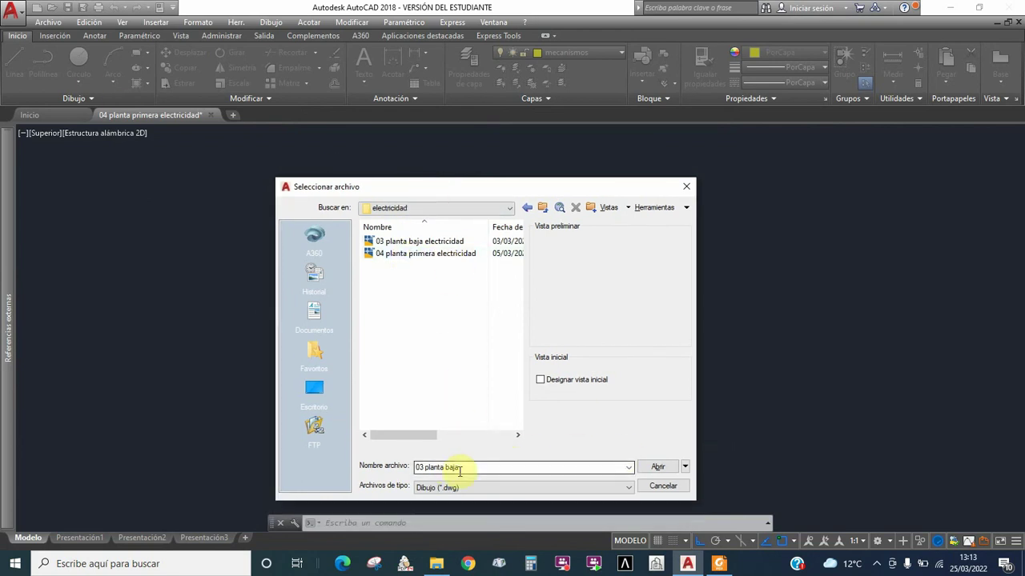
click(658, 469)
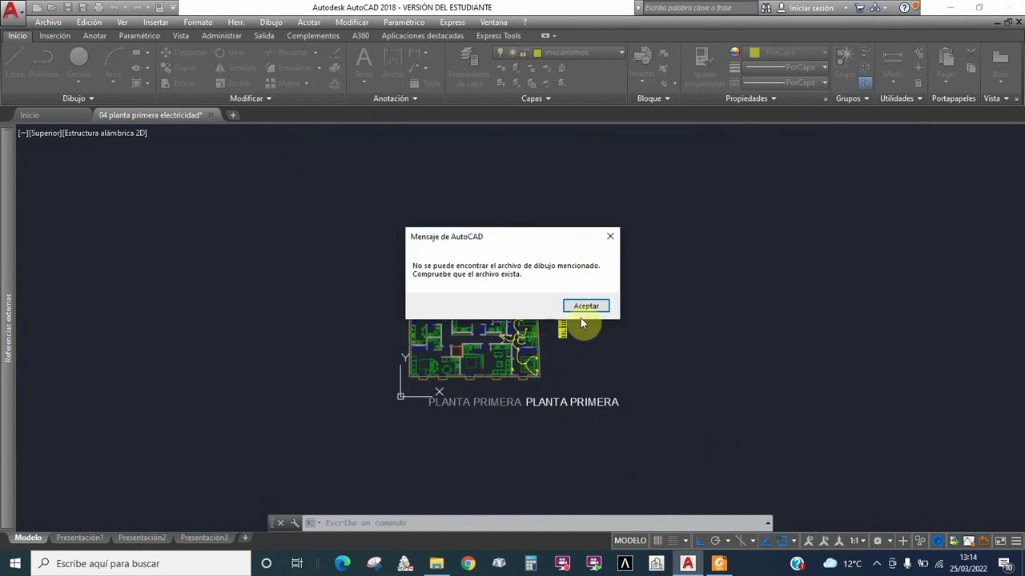
click(594, 310)
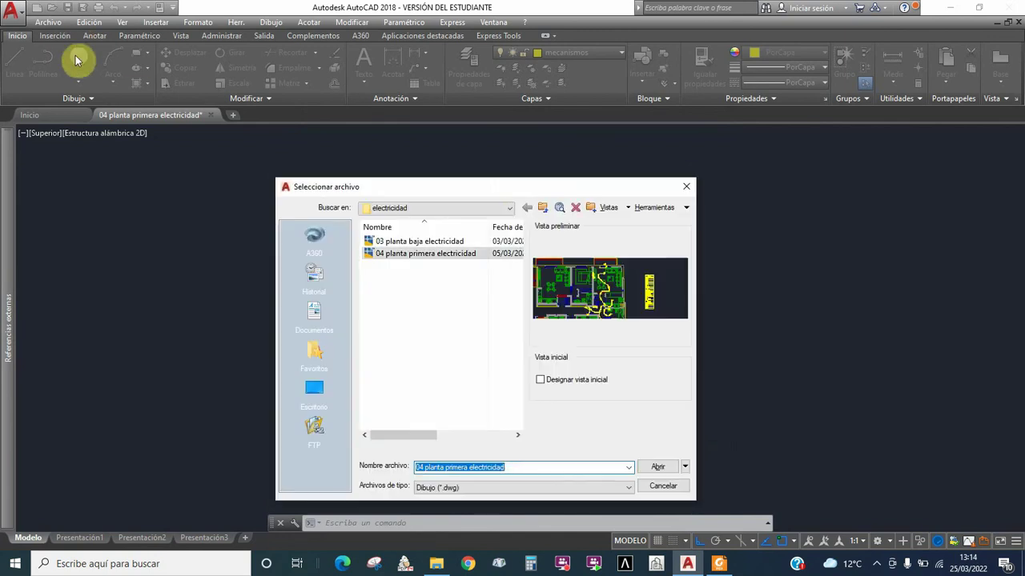
Open 04 planta primera.dwg from the 02 proyecto barajas folder
click(542, 207)
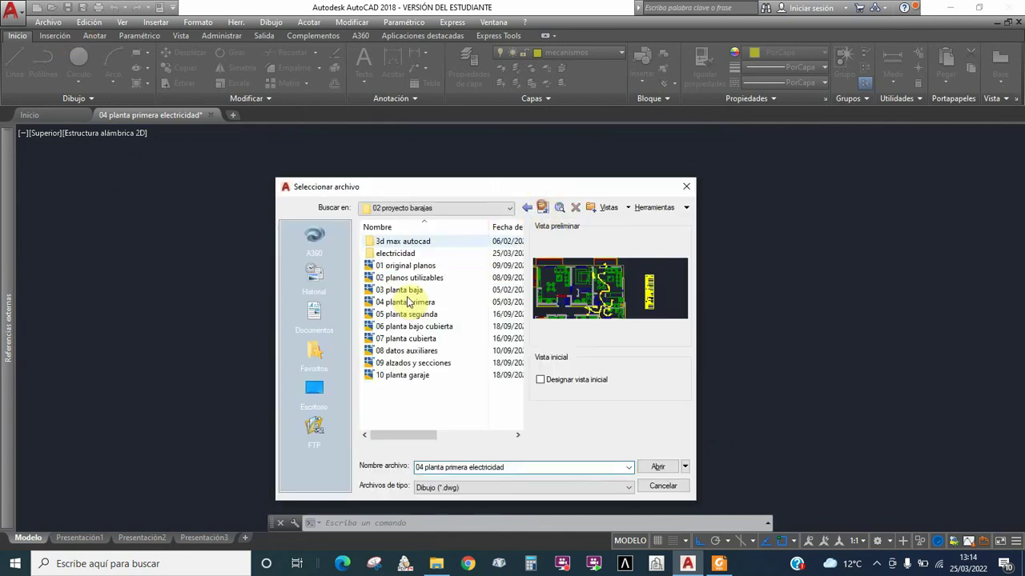
click(392, 303)
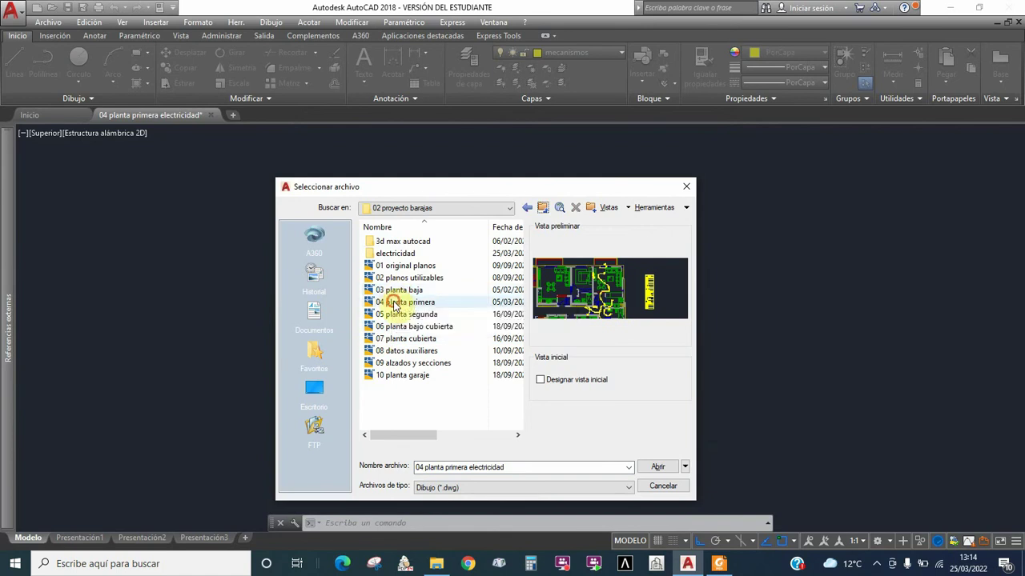
click(657, 468)
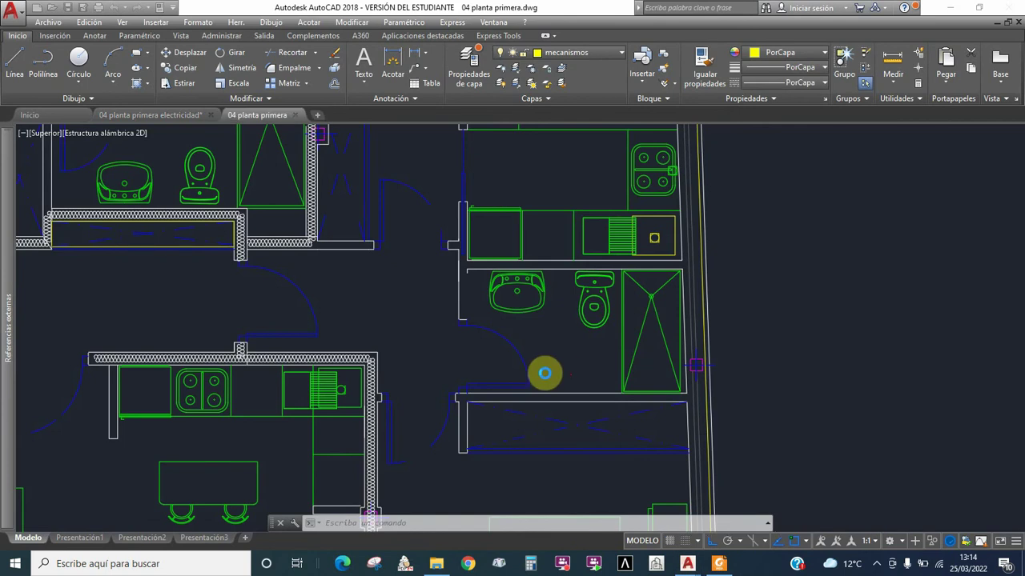
Dismiss the missing-references warning and save as '04 planta primera electricidad 01' with relative xref paths
key(Escape)
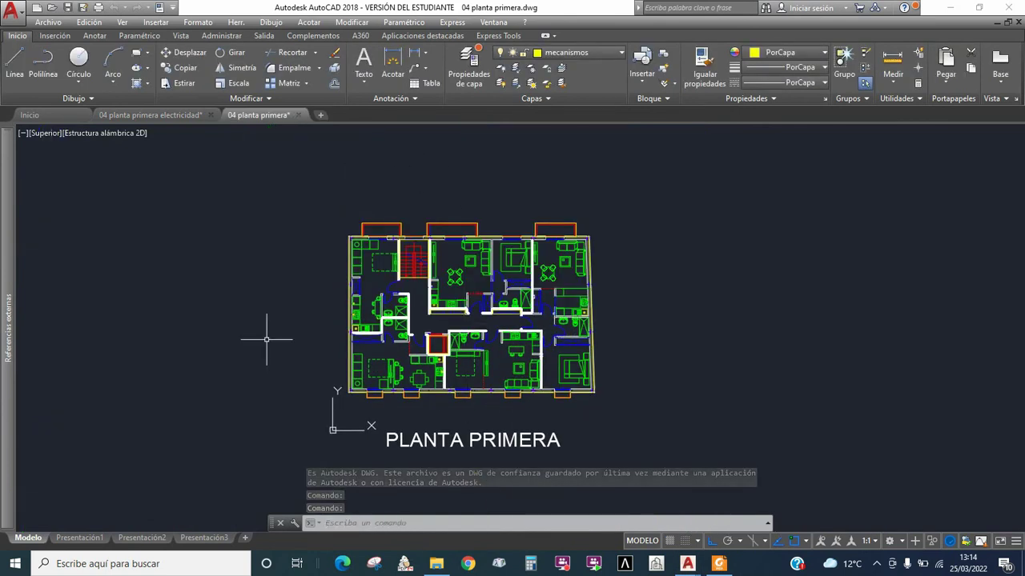
click(106, 116)
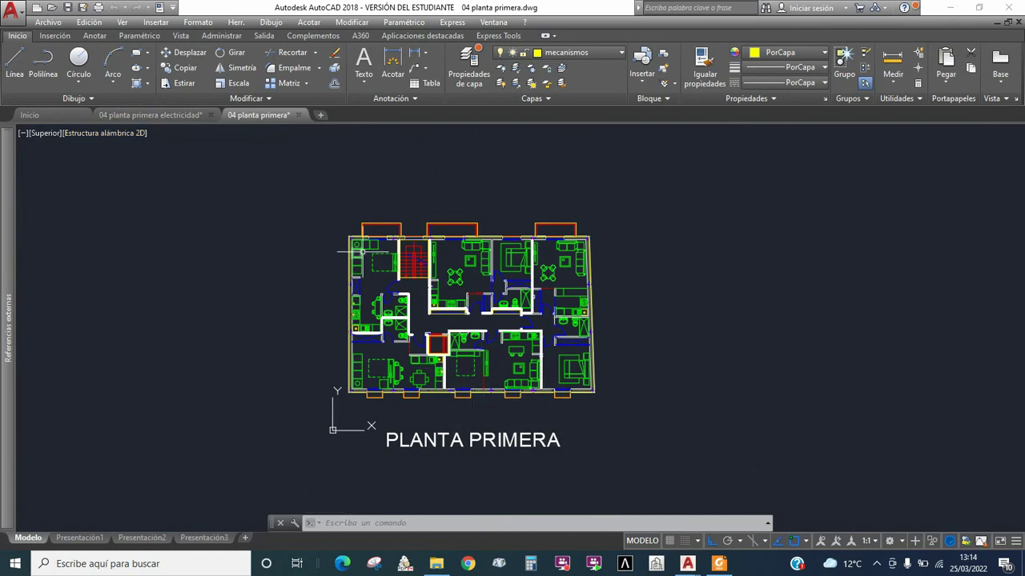
click(13, 9)
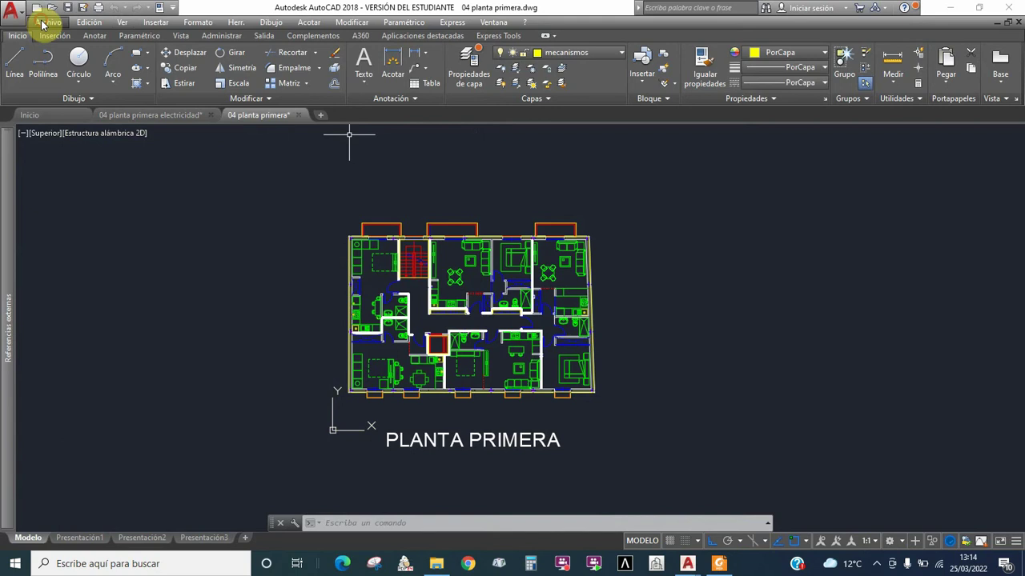
click(56, 168)
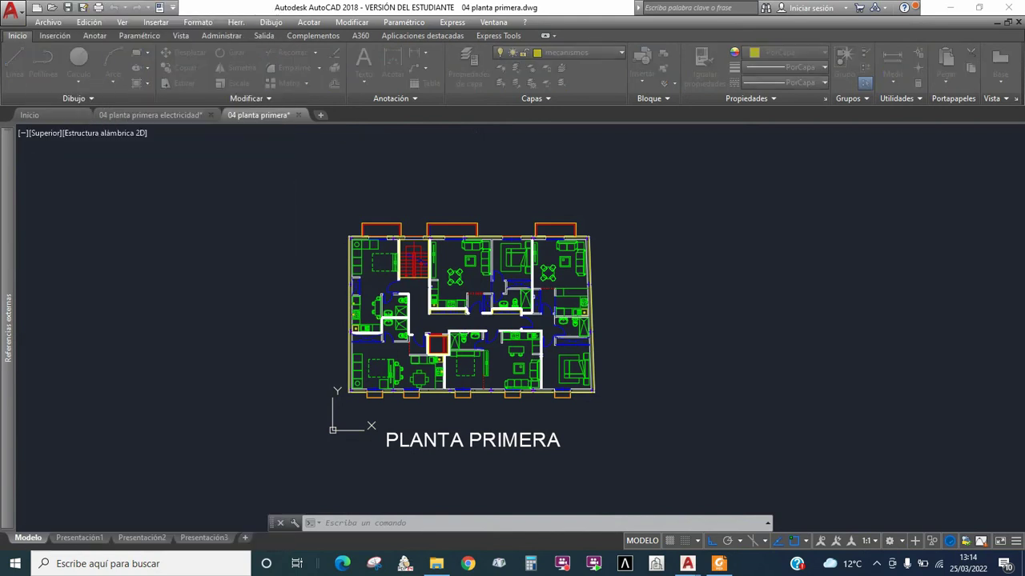
click(522, 234)
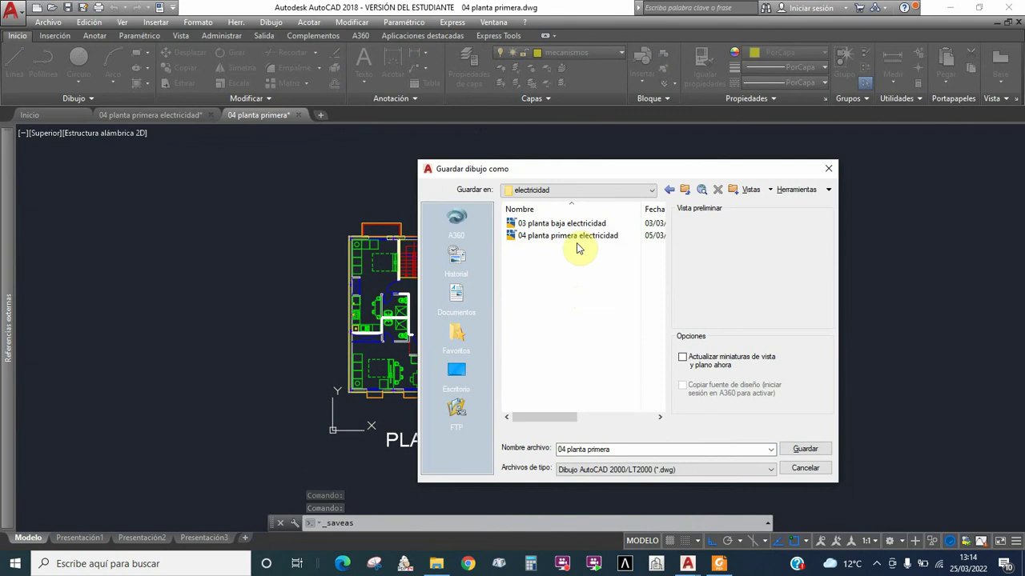
click(570, 237)
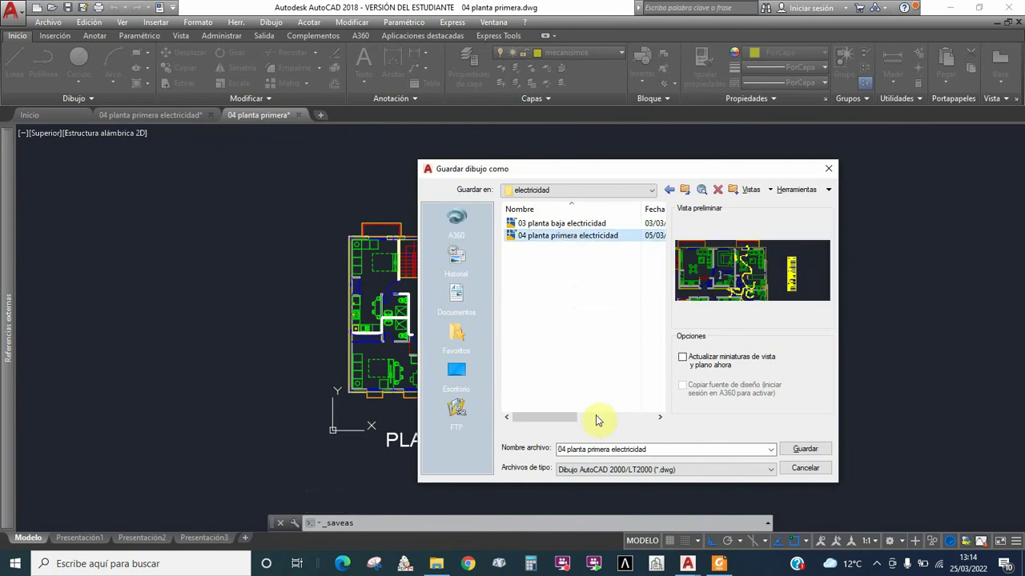
click(659, 449)
double_click(660, 449)
text(01)
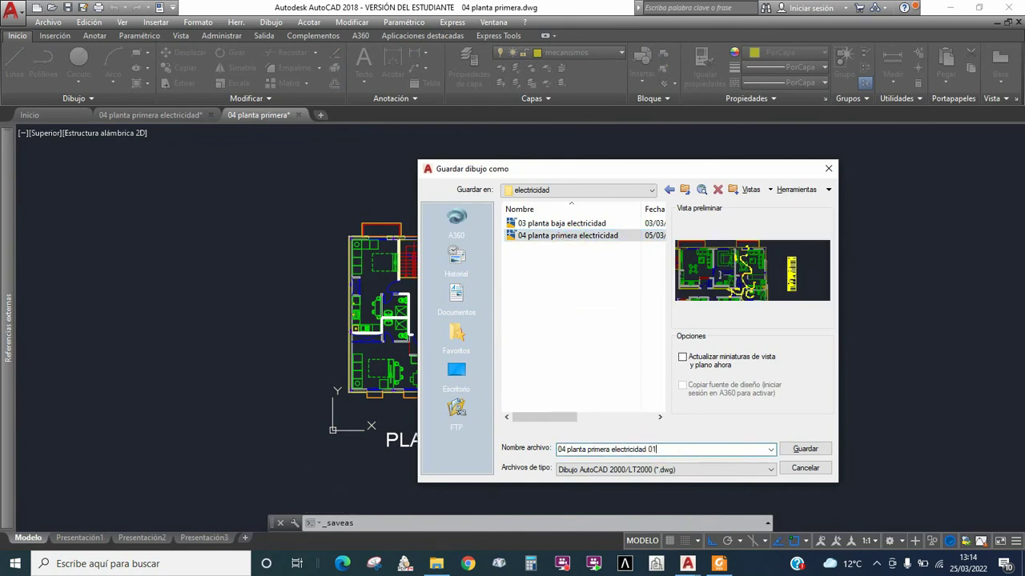
click(805, 449)
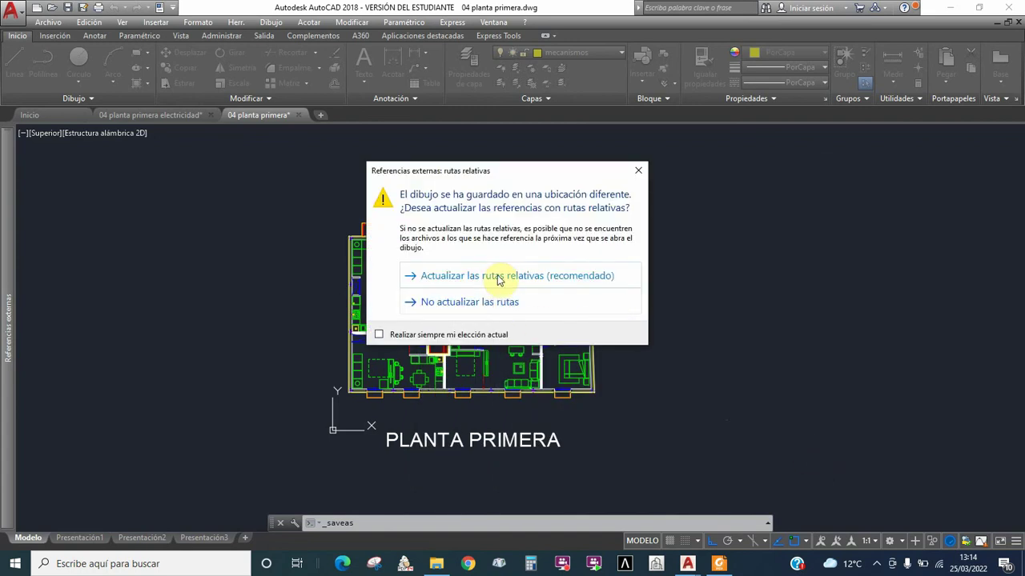
click(497, 275)
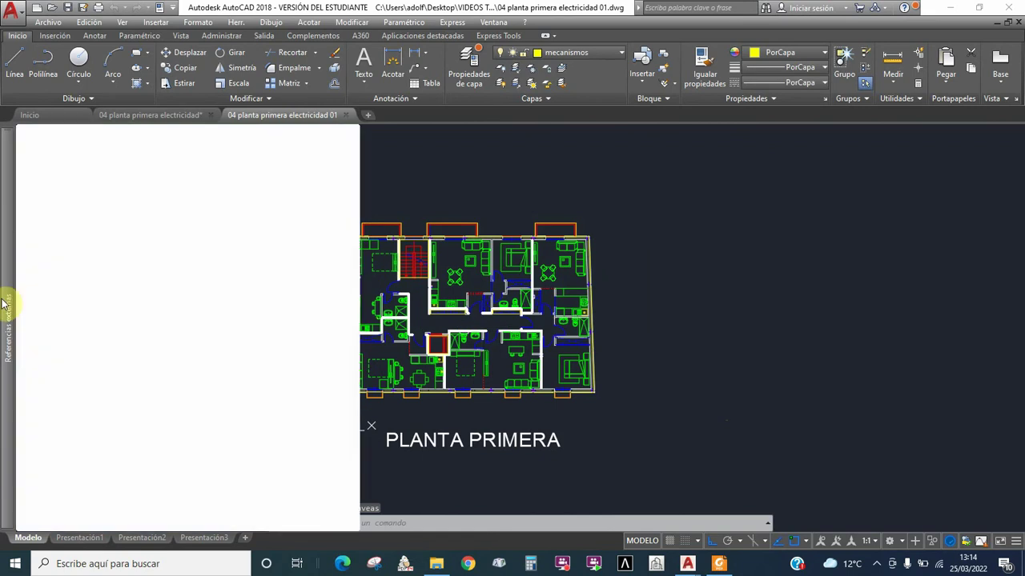
Cancel the stray selection, switch on the tex layer for room labels, and make layer 0 current
click(477, 356)
key(Escape)
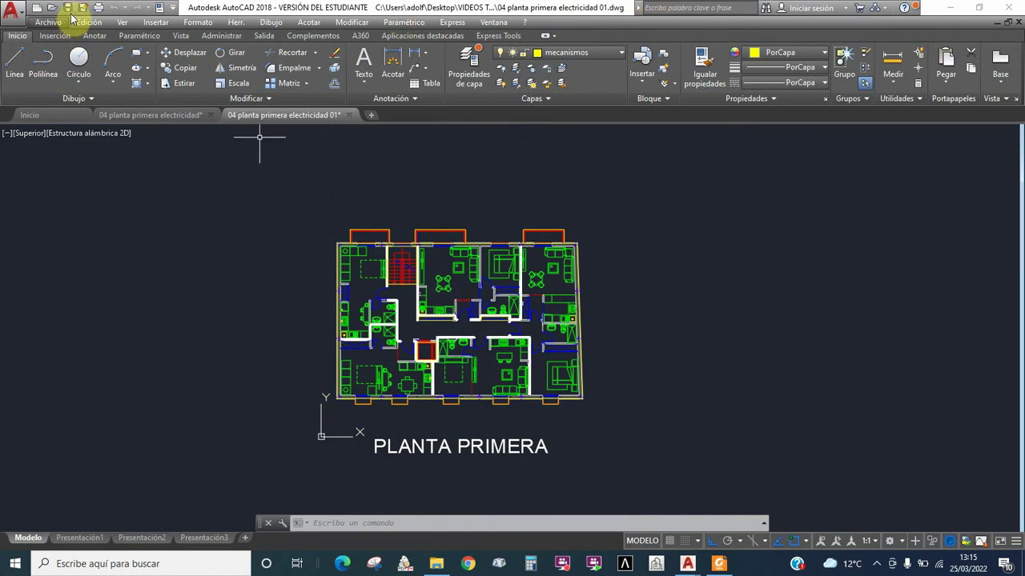
click(621, 53)
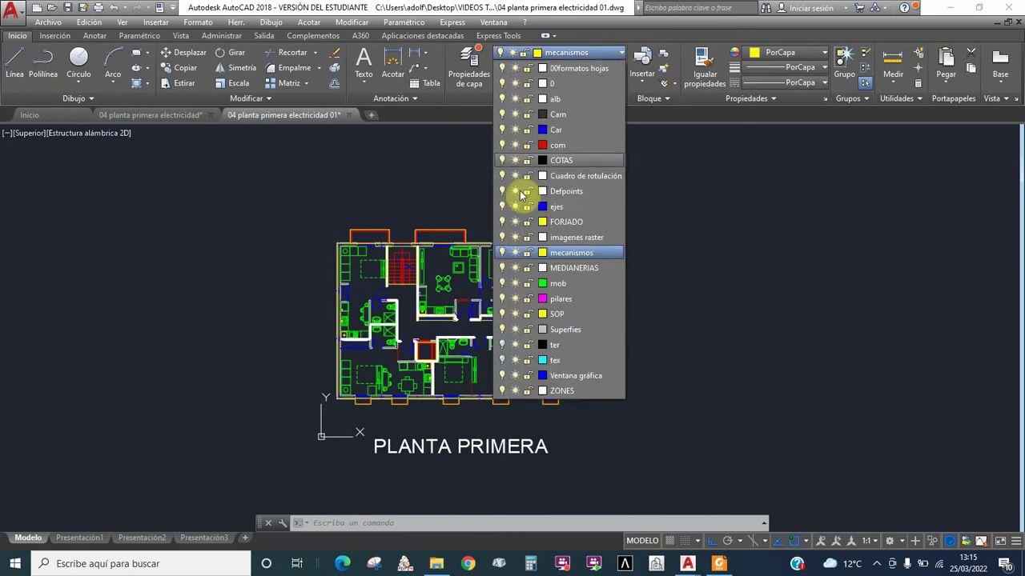
click(502, 360)
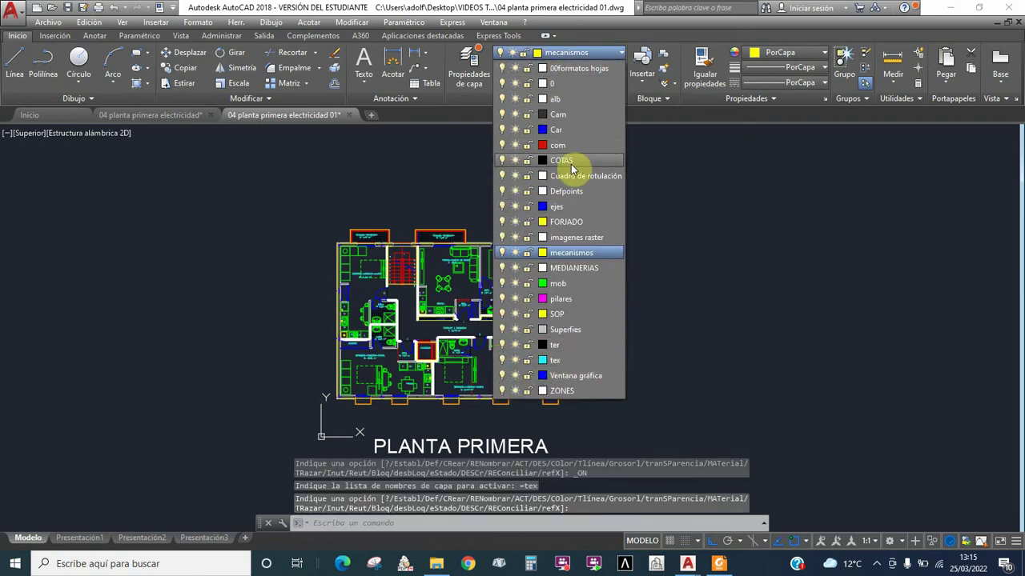
click(567, 85)
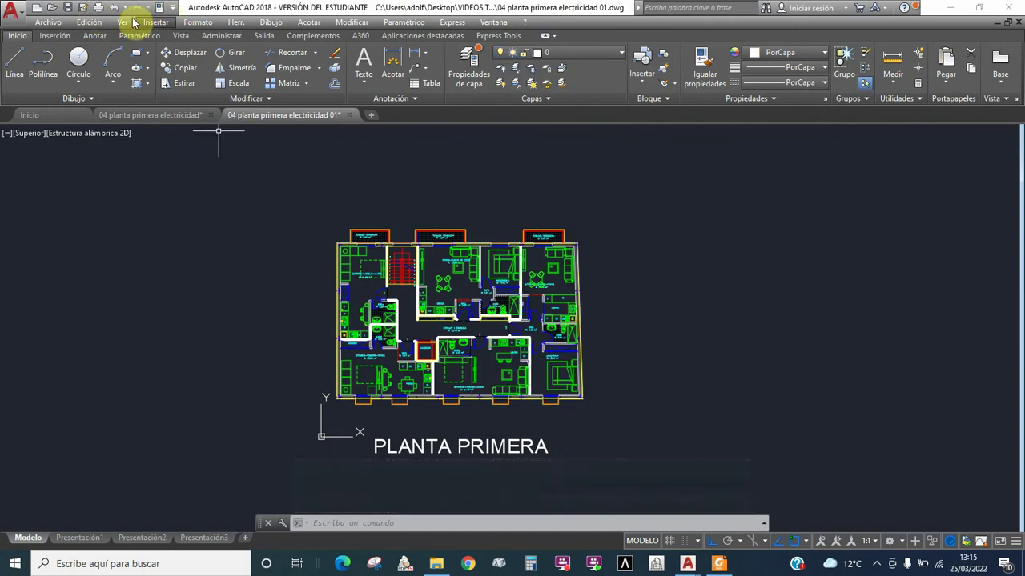
Window-select the entire first-floor plan and PLANTA PRIMERA title and delete them
click(278, 190)
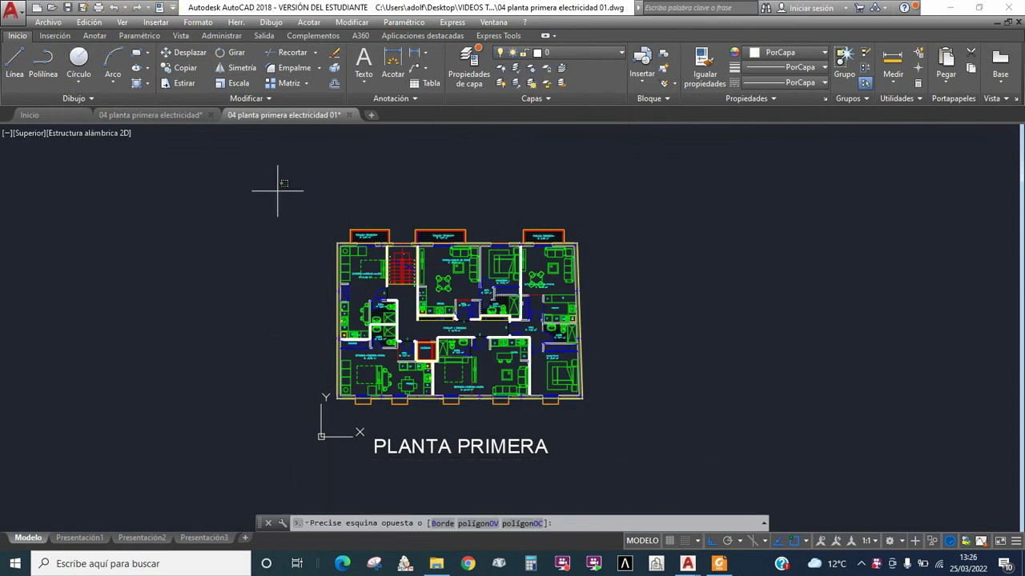
click(646, 465)
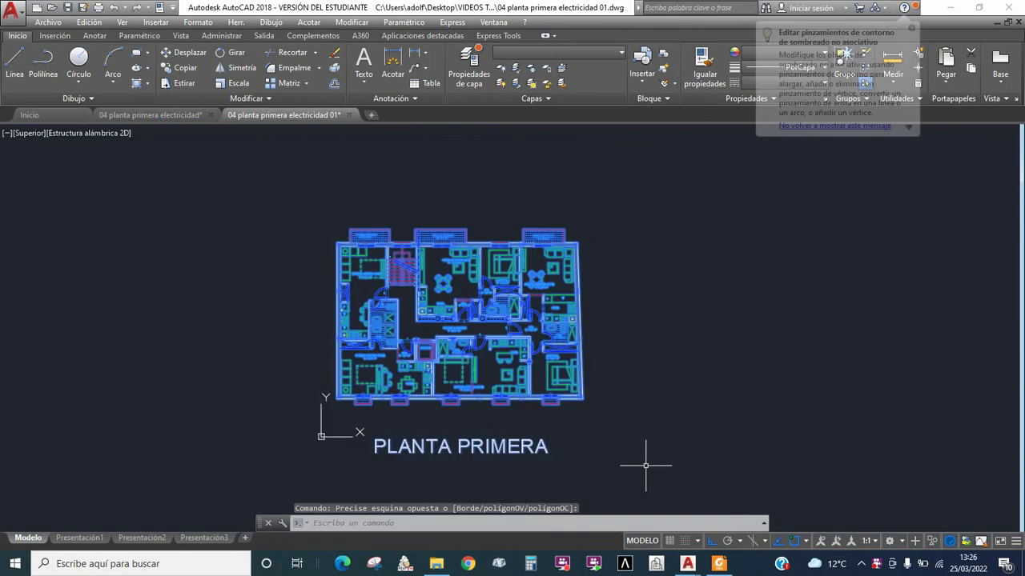
key(Delete)
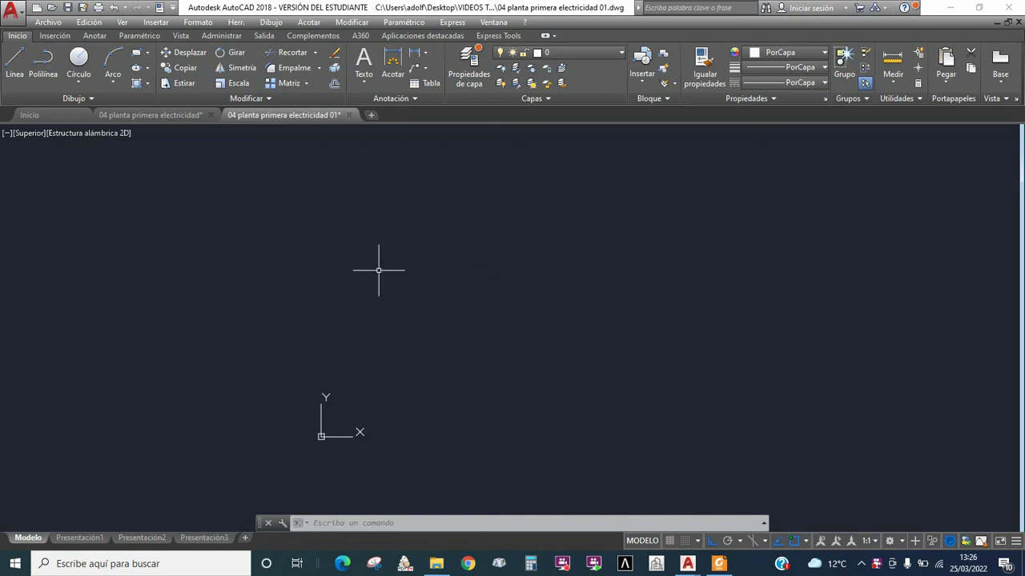
click(28, 18)
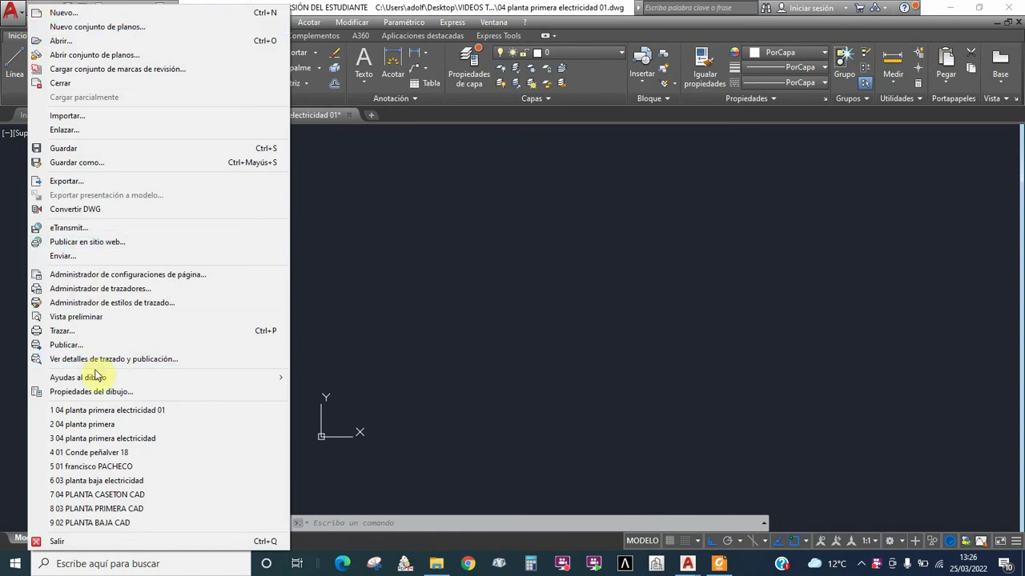
mouse_move(78, 377)
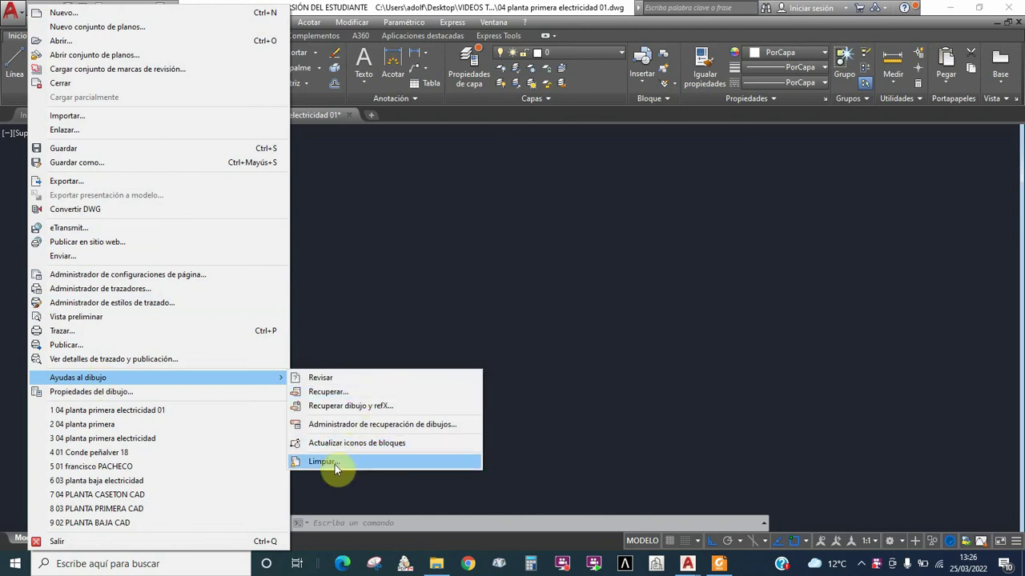
Purge all unused blocks, layers and styles, including GAS, textos and COTAS, from the drawing
click(335, 463)
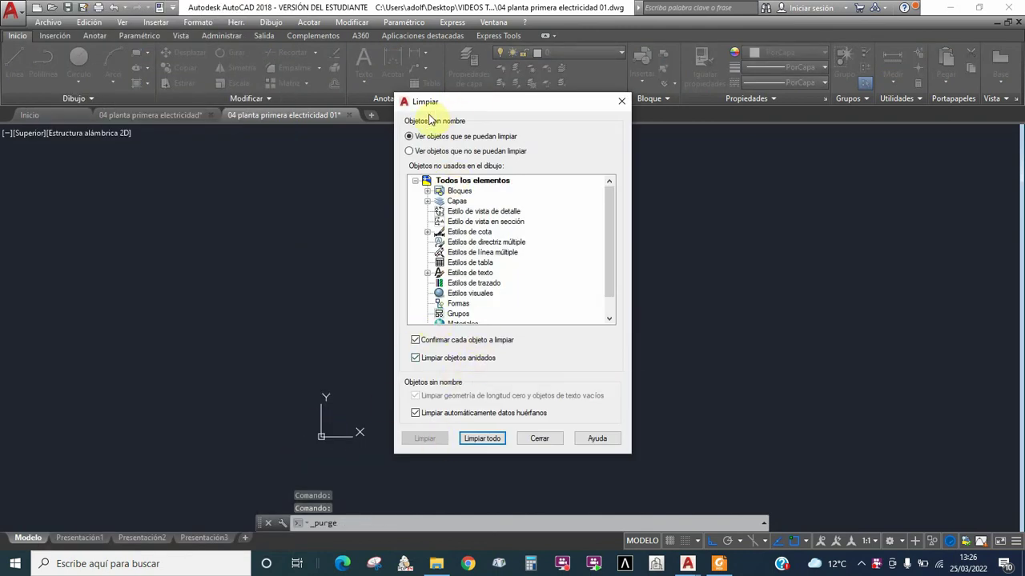
click(482, 438)
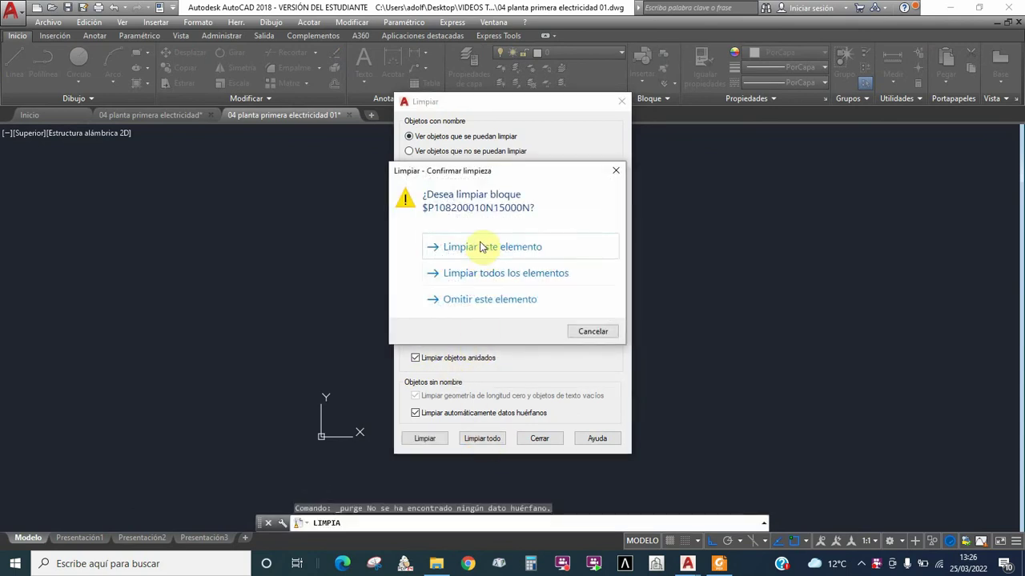
click(472, 274)
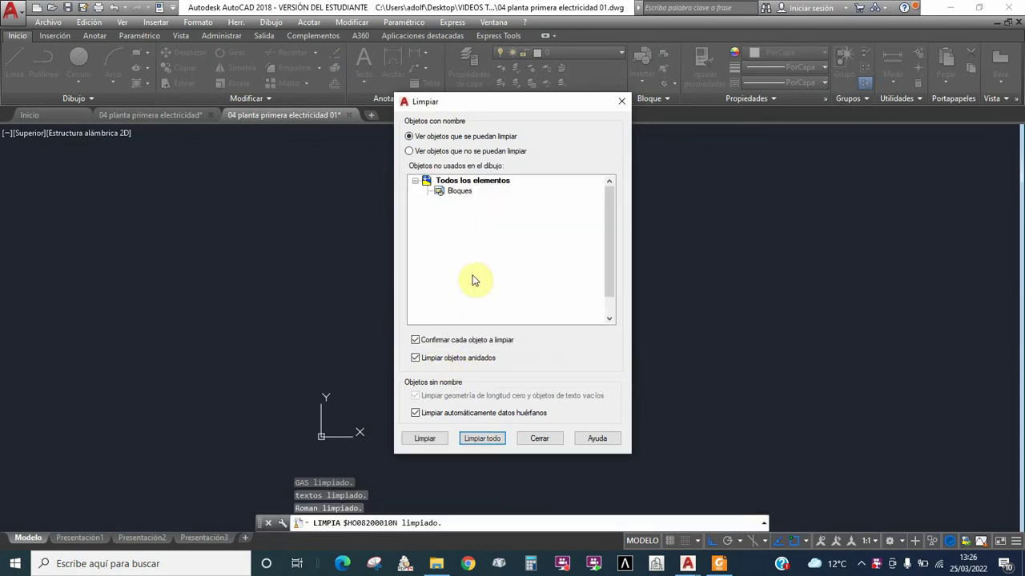
click(542, 440)
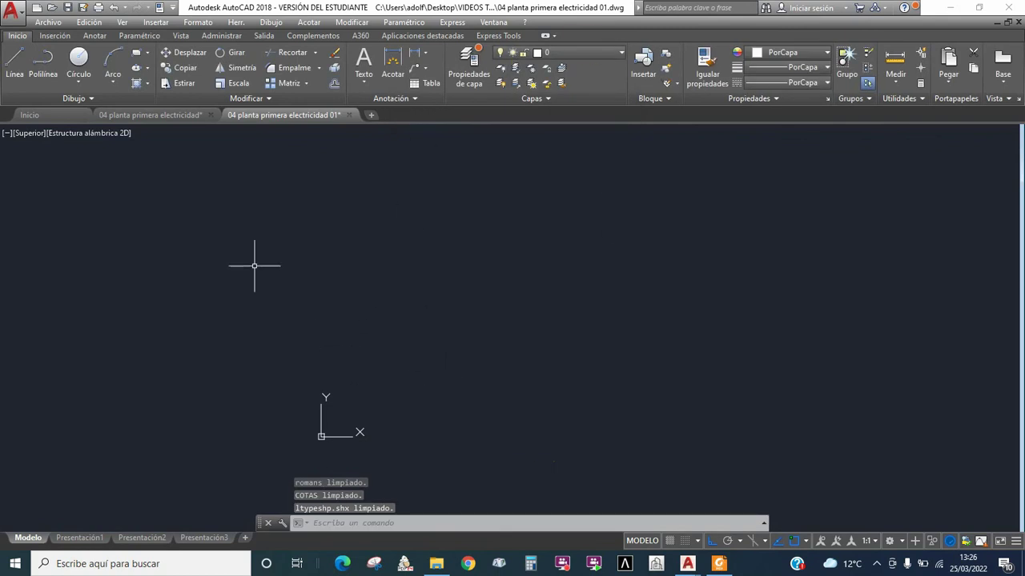
Check the layer dropdown, then open Layer Properties showing 00formatos hojas, 0, Defpoints, Superfies and ZONES
click(623, 57)
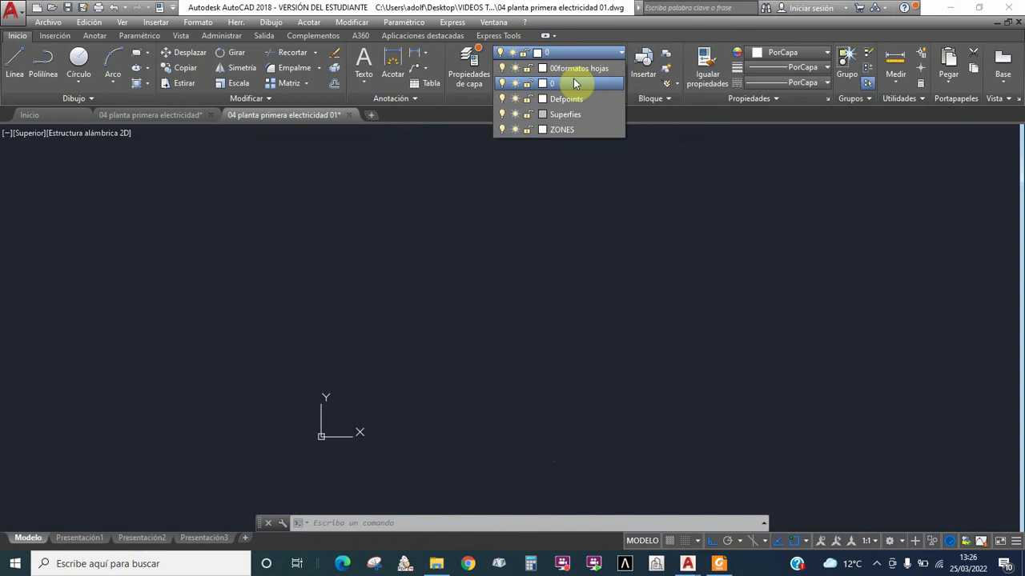
click(527, 177)
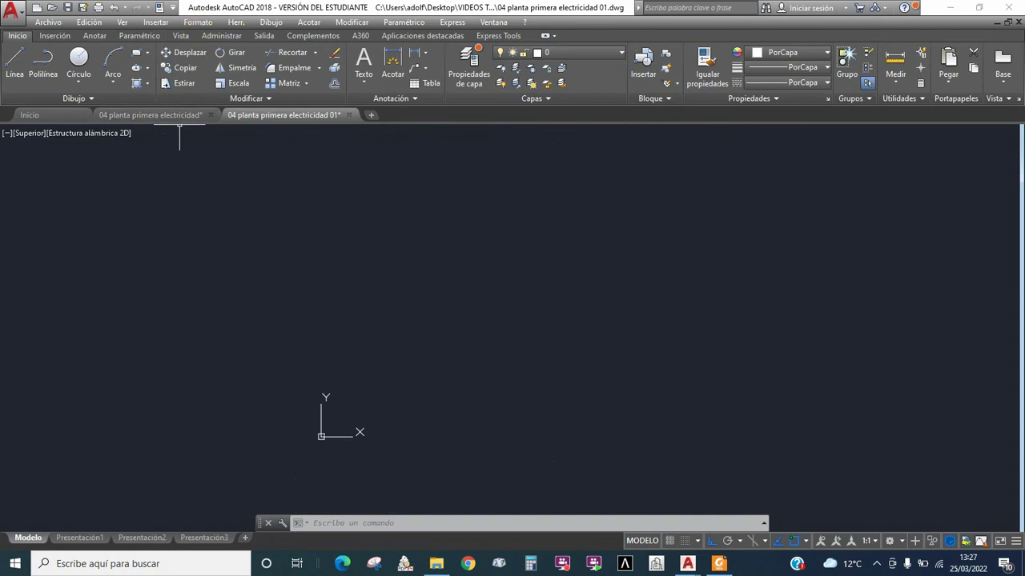
click(472, 64)
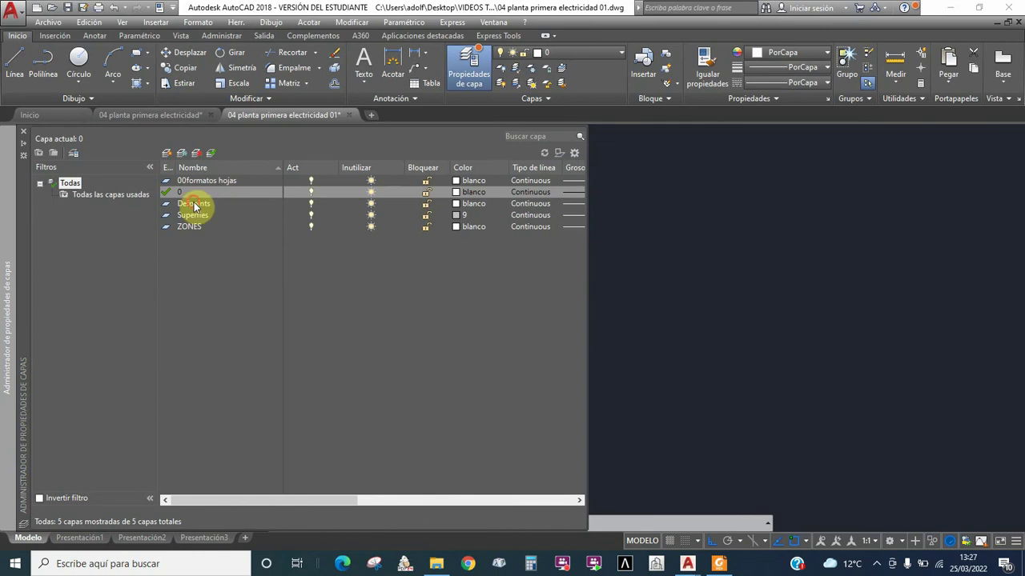
Attempt to delete the Defpoints and 00formatos hojas layers, dismissing each not-deleted warning
click(195, 206)
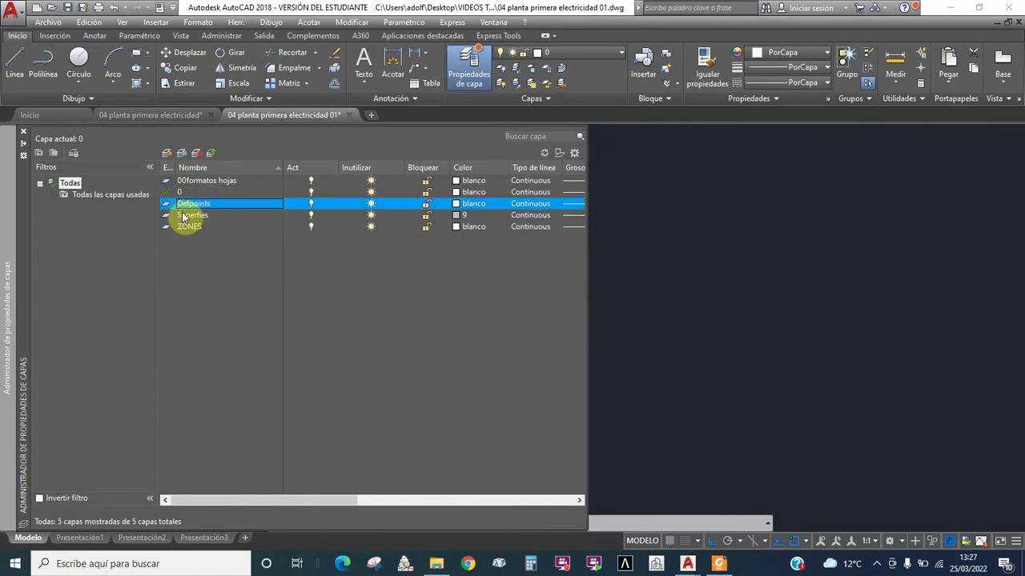
click(192, 206)
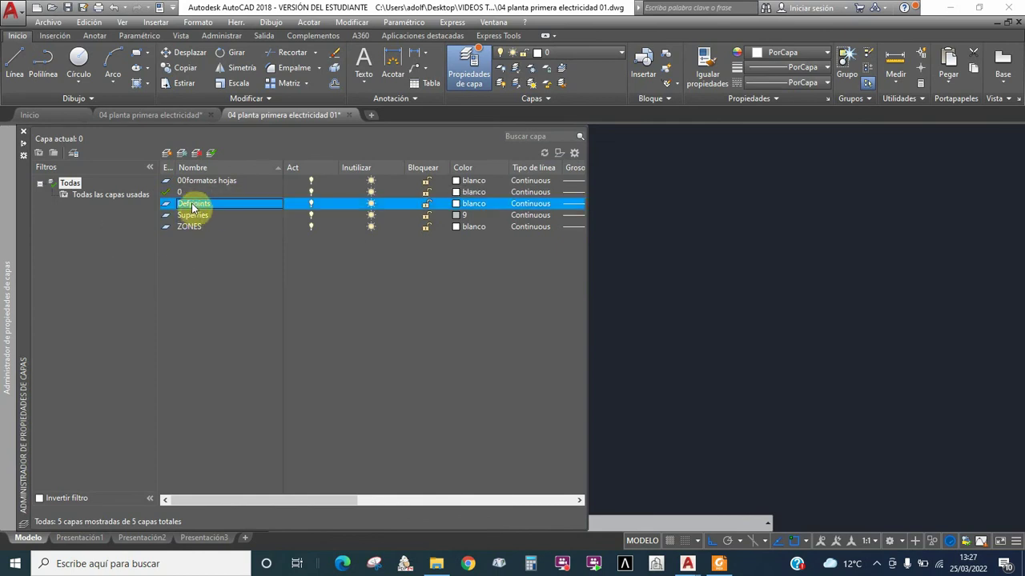
right_click(192, 208)
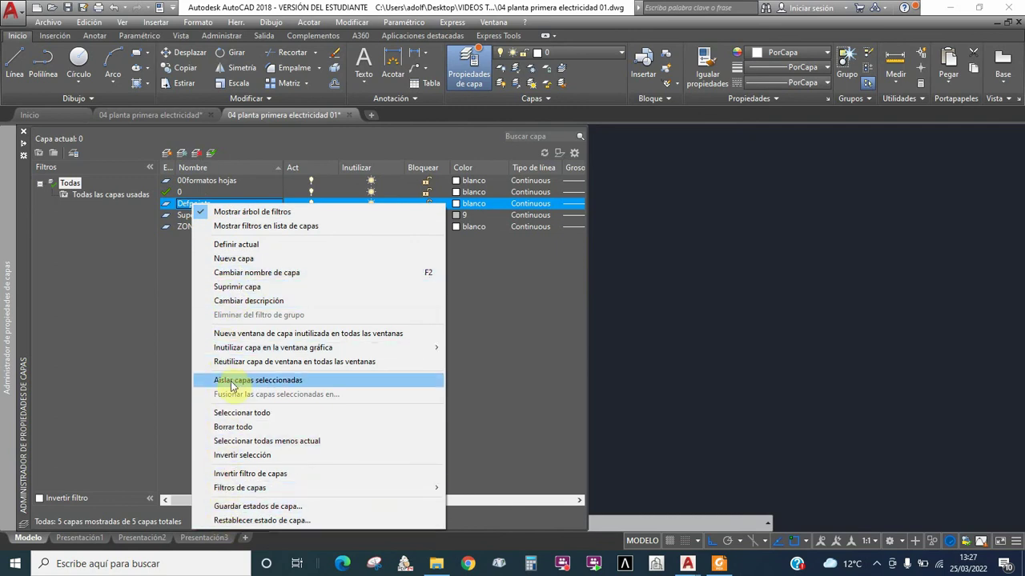
click(235, 286)
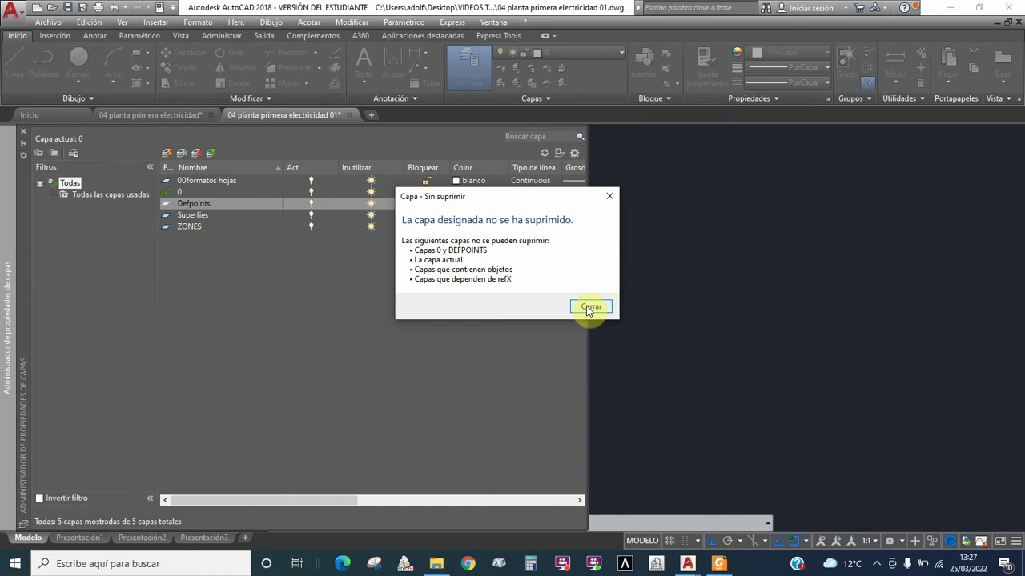
click(590, 308)
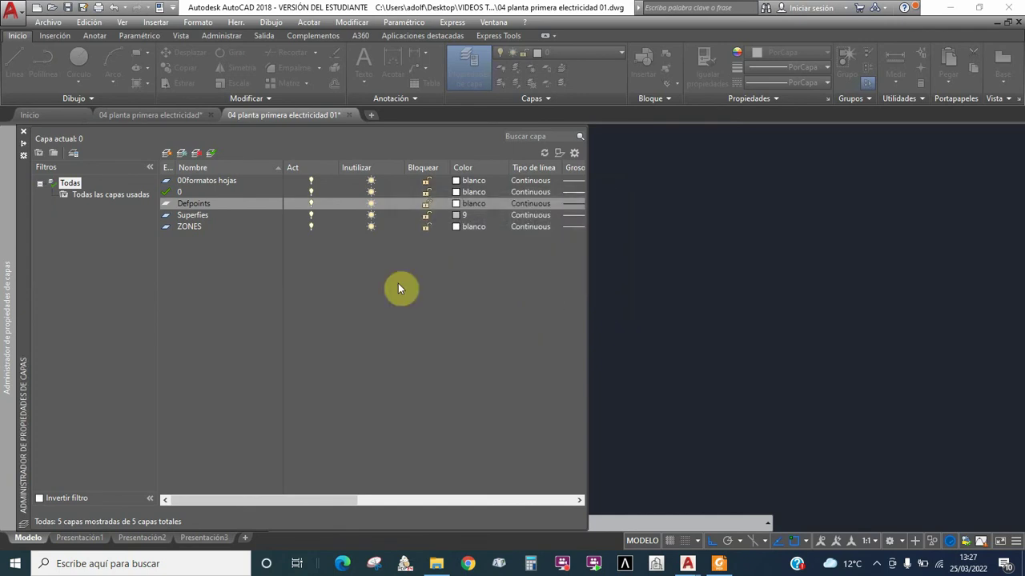
click(198, 181)
right_click(197, 181)
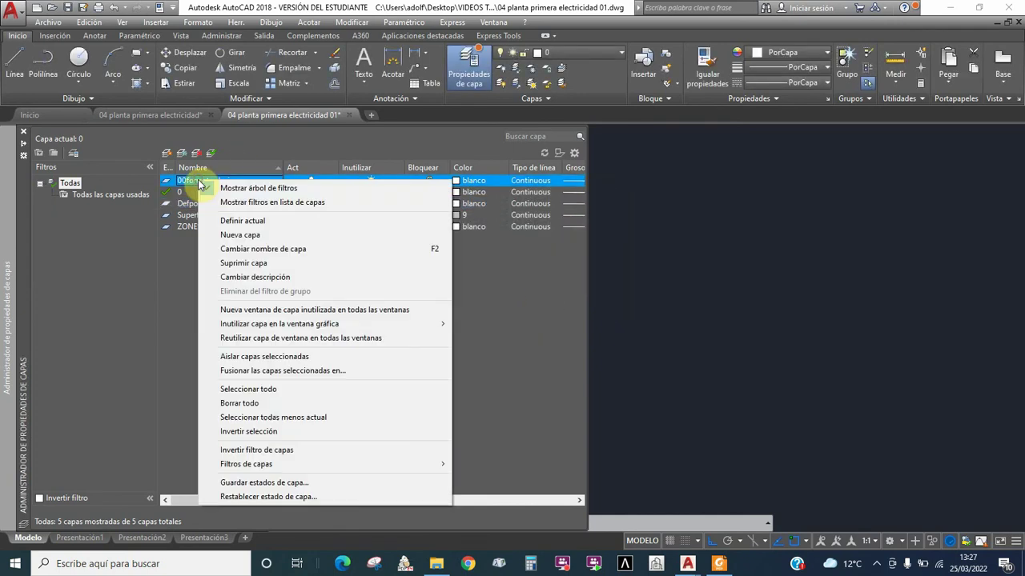
click(244, 260)
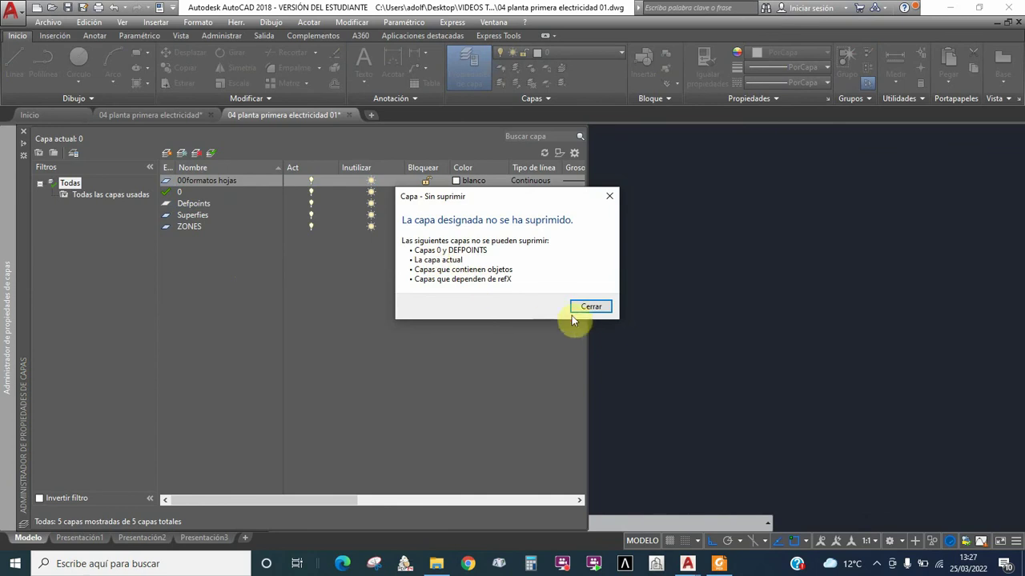
click(589, 307)
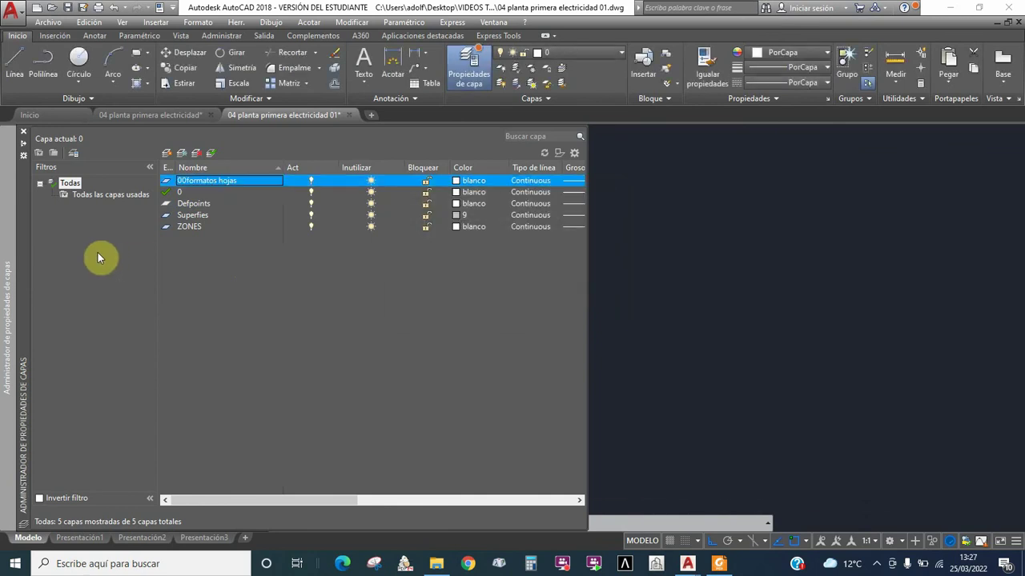
Attempt to delete ZONES, then select it together with the Superfies layer
click(186, 230)
right_click(186, 228)
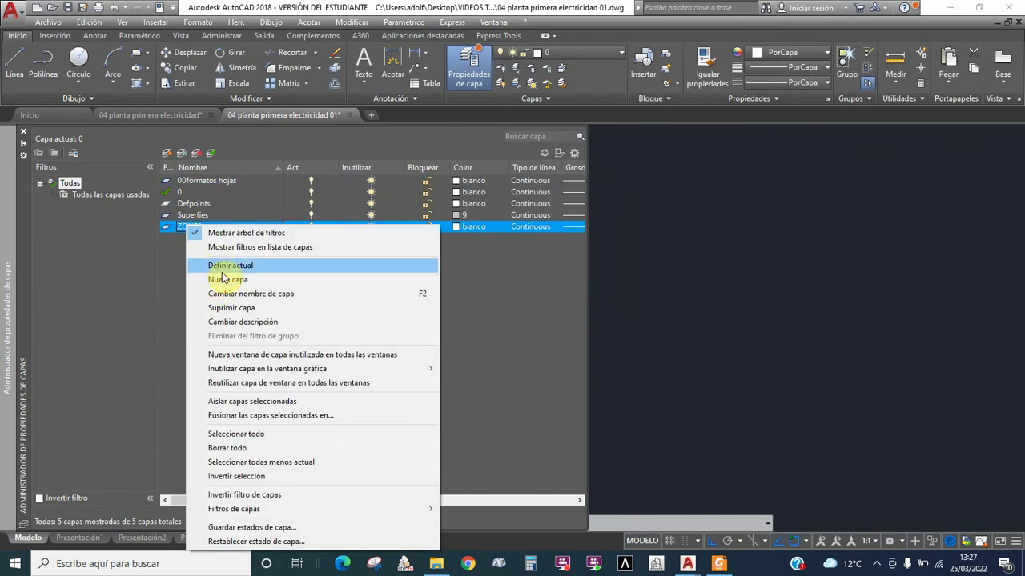
click(221, 308)
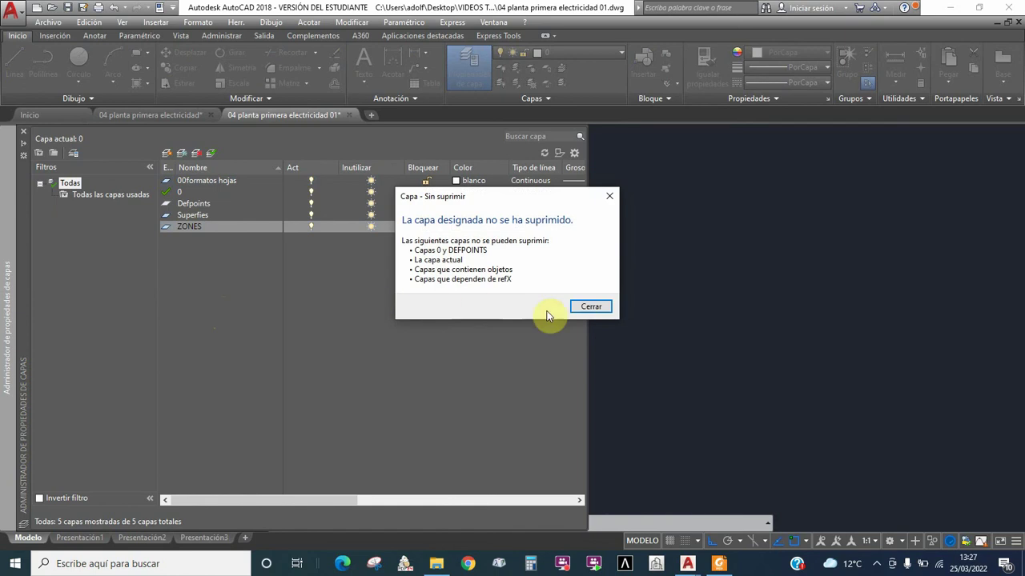
click(590, 306)
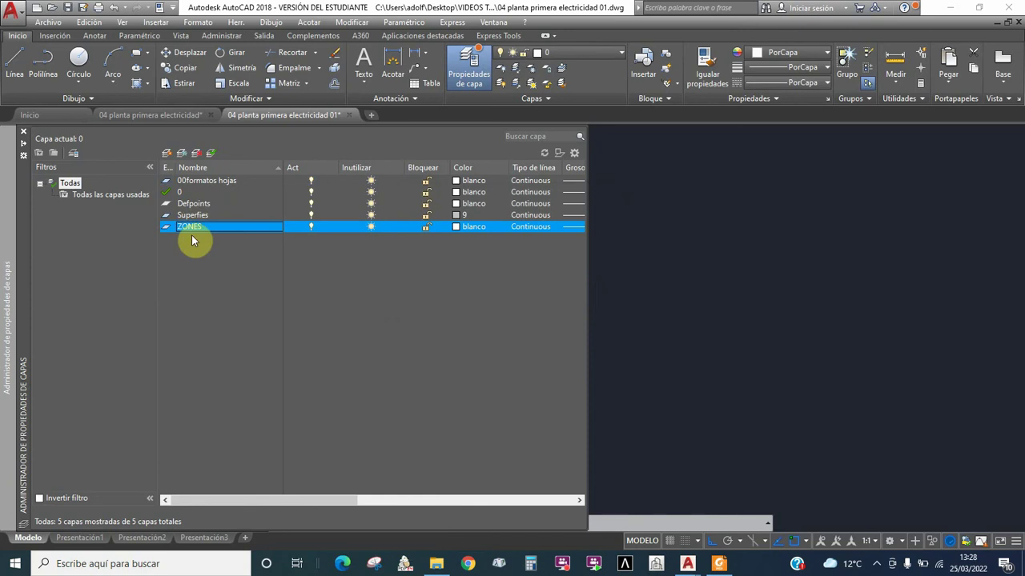
shift+click(195, 216)
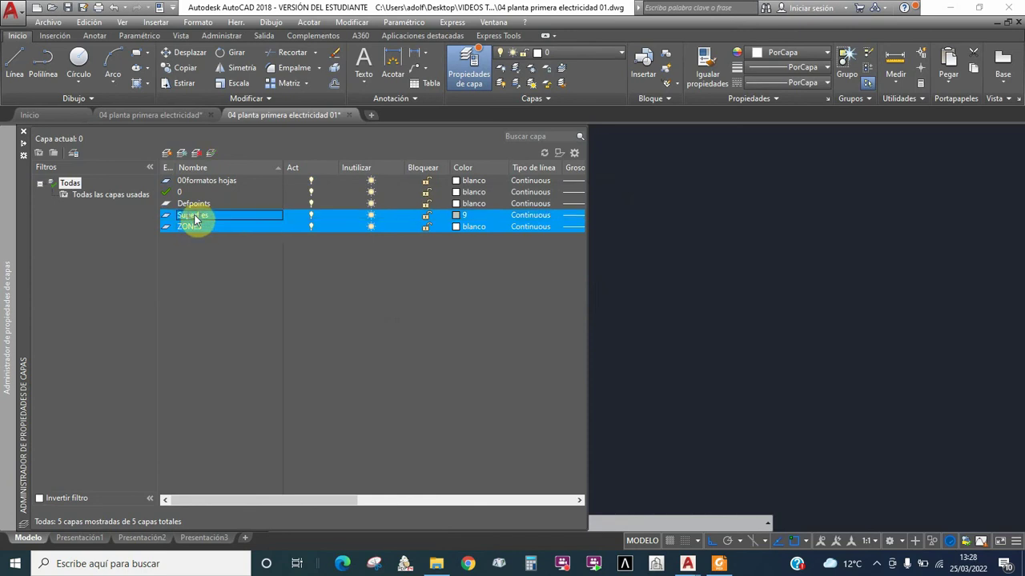
Merge the selected Superfies and ZONES layers into 00formatos hojas
right_click(194, 220)
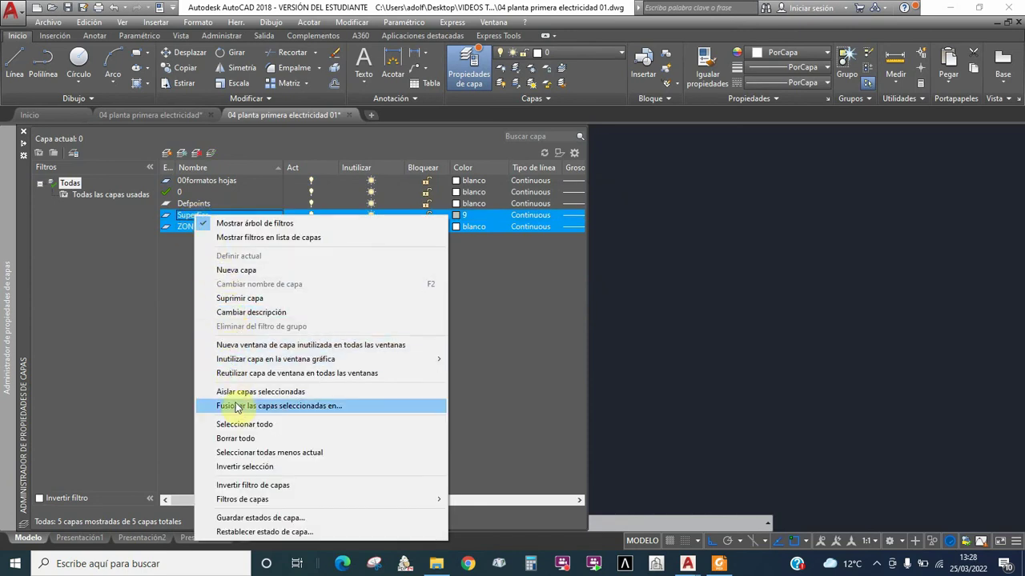
click(302, 406)
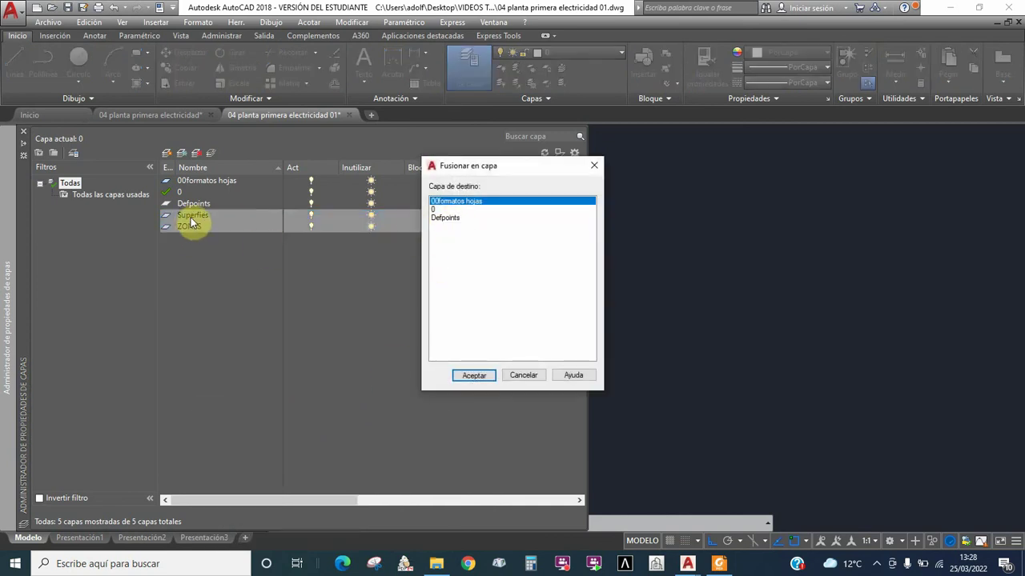
click(473, 376)
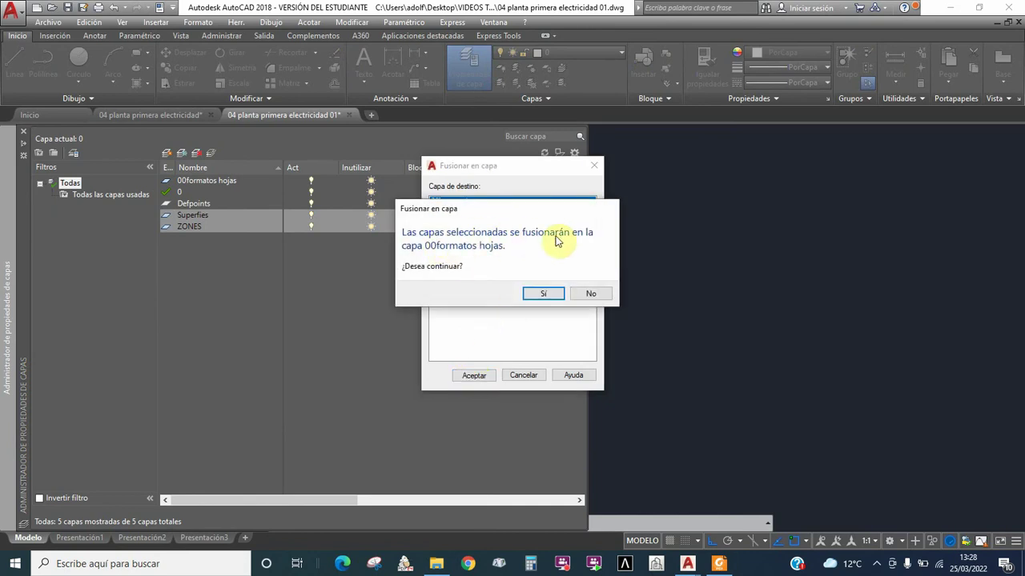
click(535, 295)
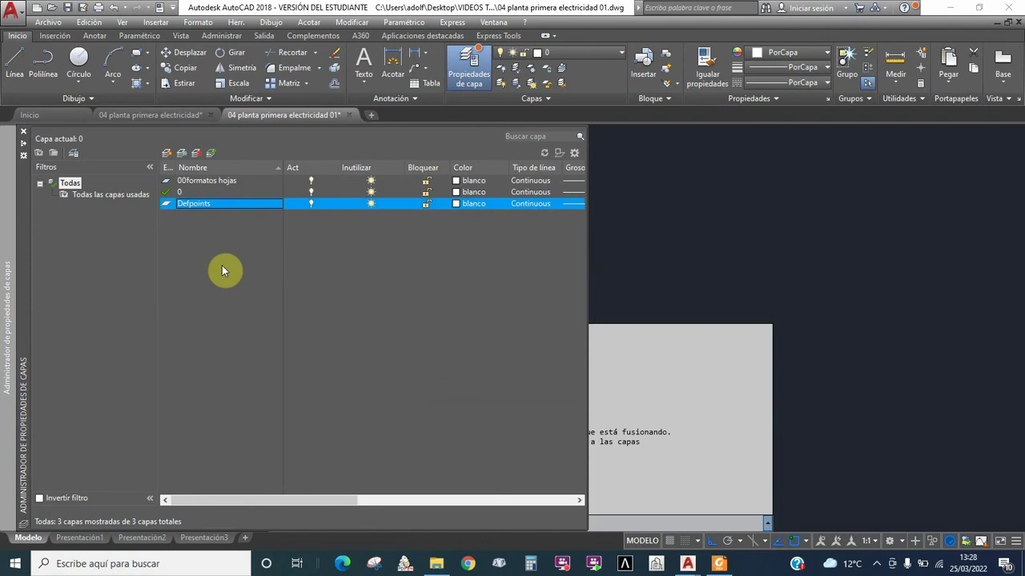
Merge the 00formatos hojas layer into Defpoints
click(194, 182)
right_click(196, 182)
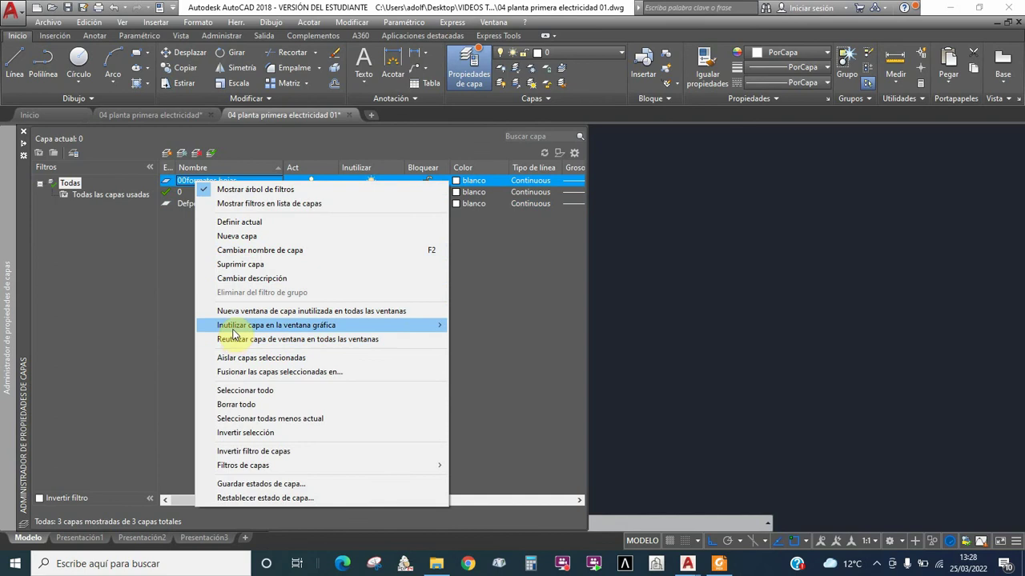
click(237, 376)
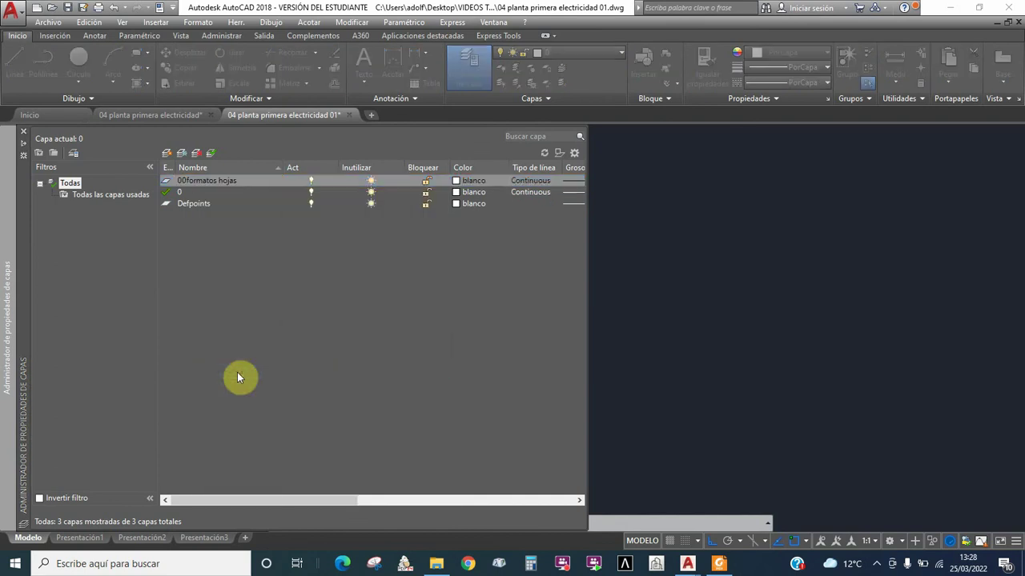
click(446, 211)
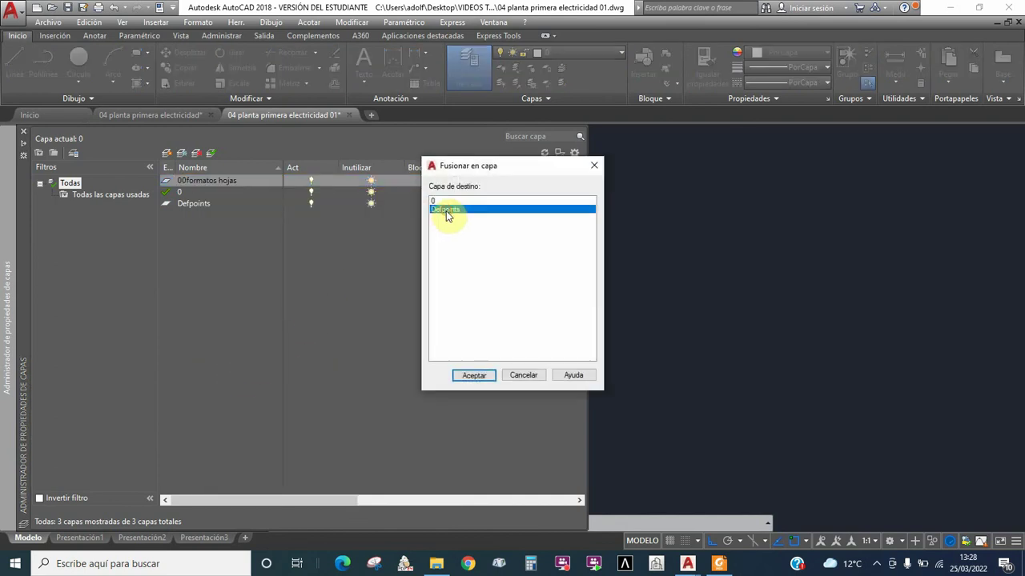
click(481, 375)
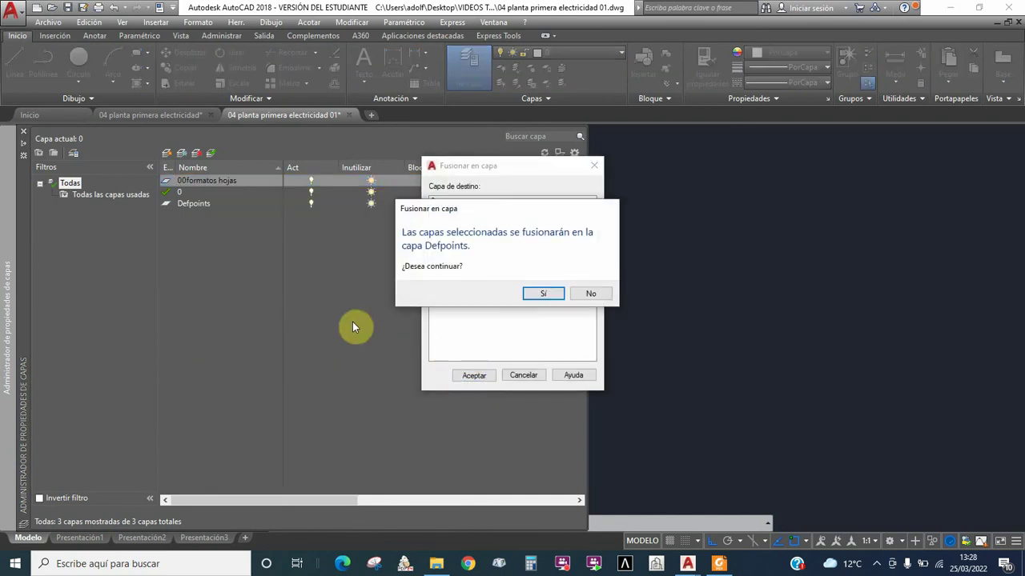
click(543, 293)
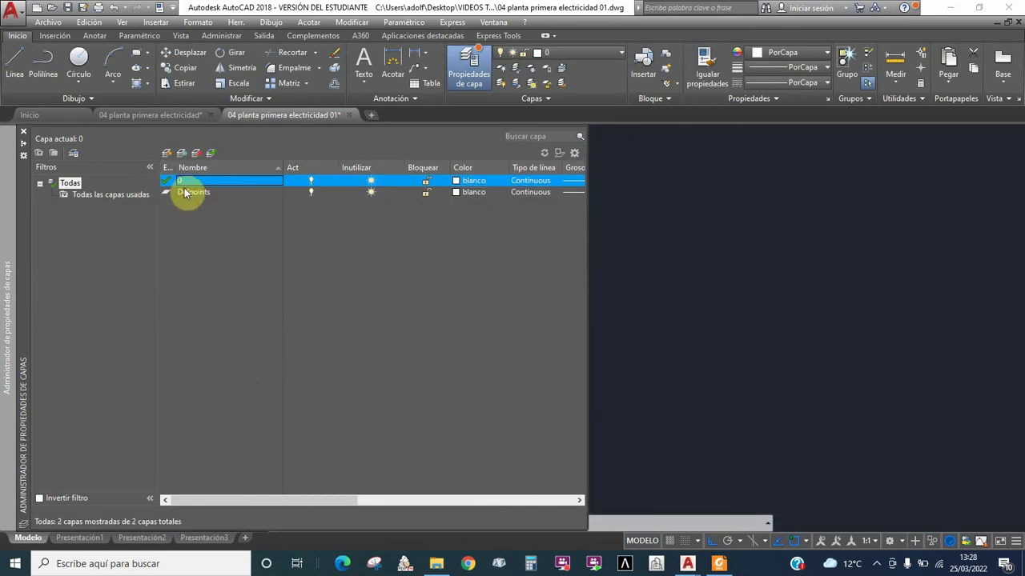
Rename the Defpoints layer to 'electricidad'
click(185, 194)
right_click(184, 192)
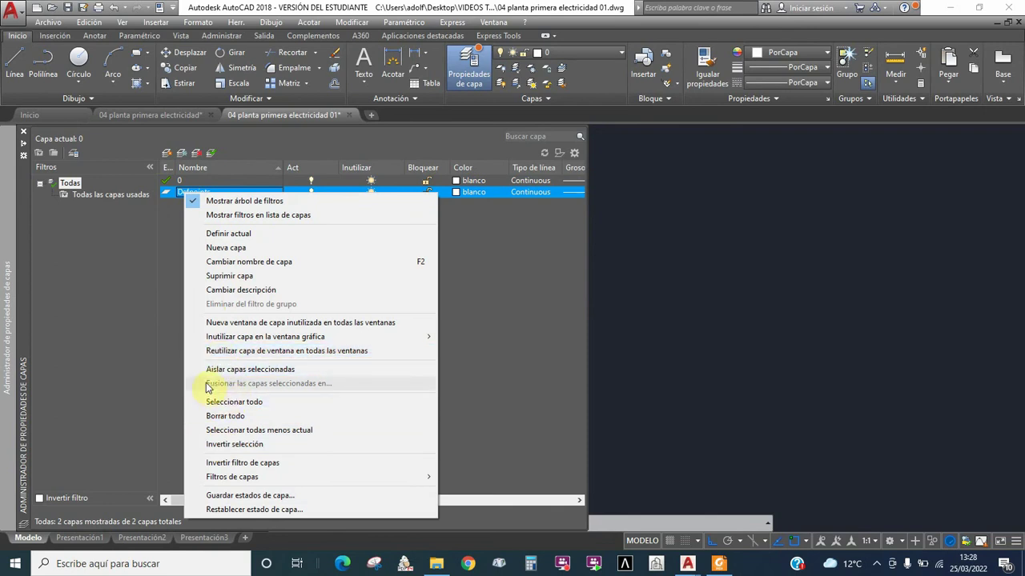
click(210, 351)
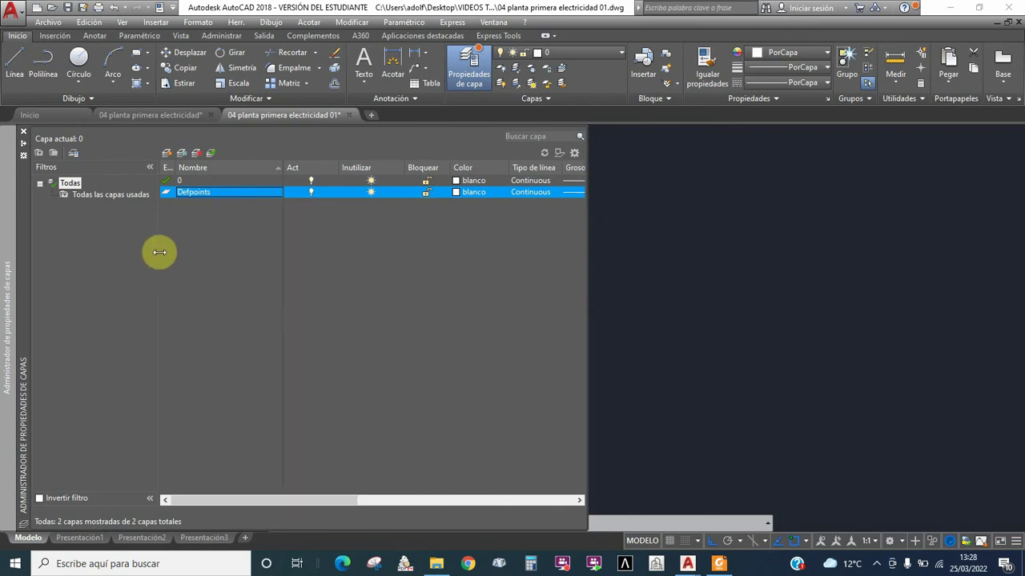
click(190, 196)
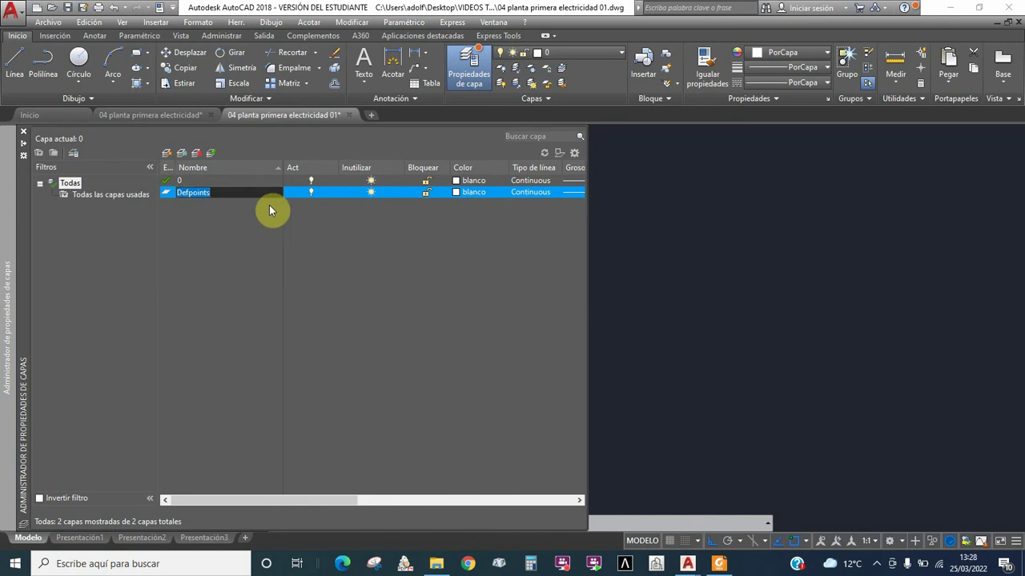
click(235, 192)
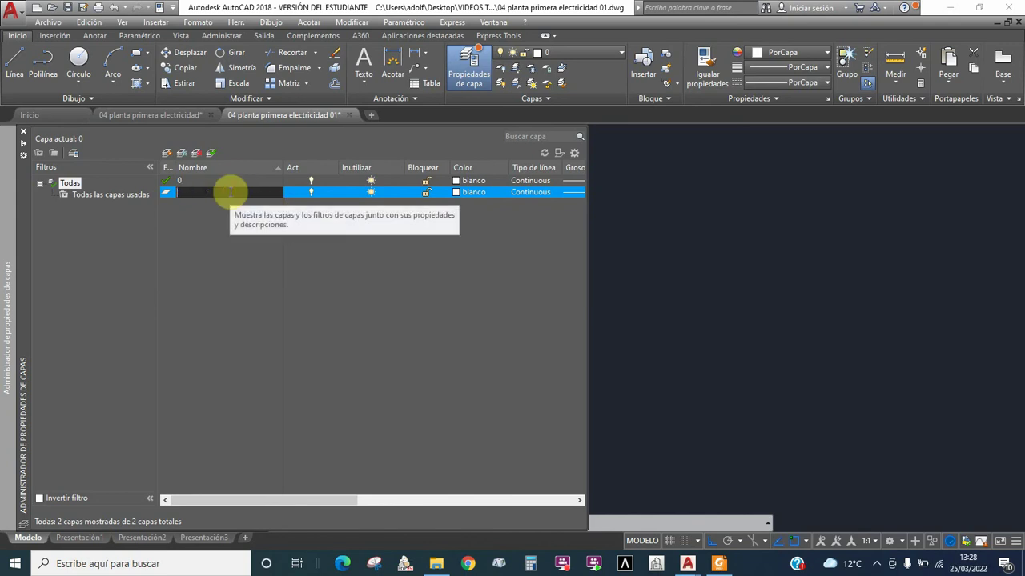
text(electricidad)
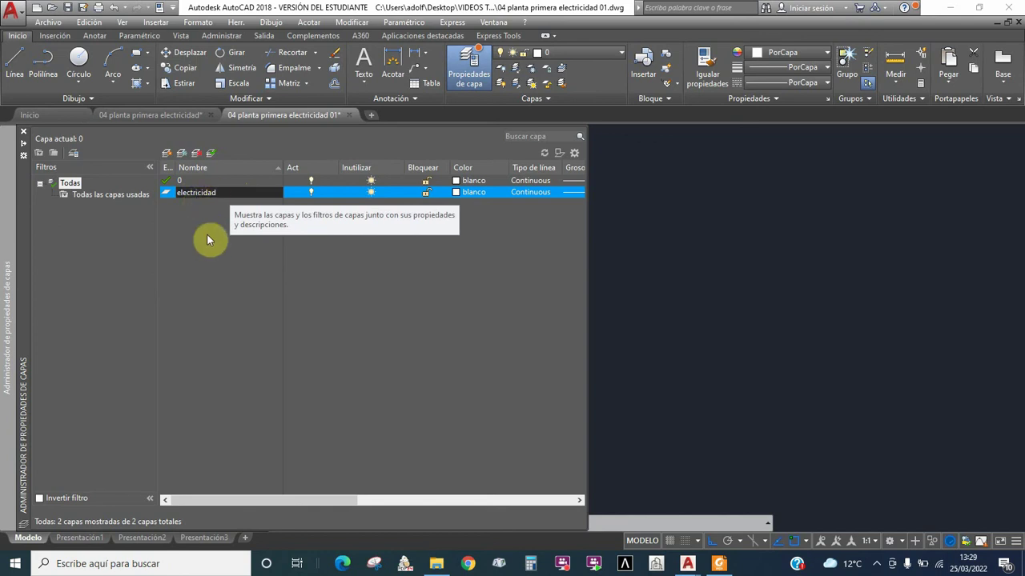
key(Return)
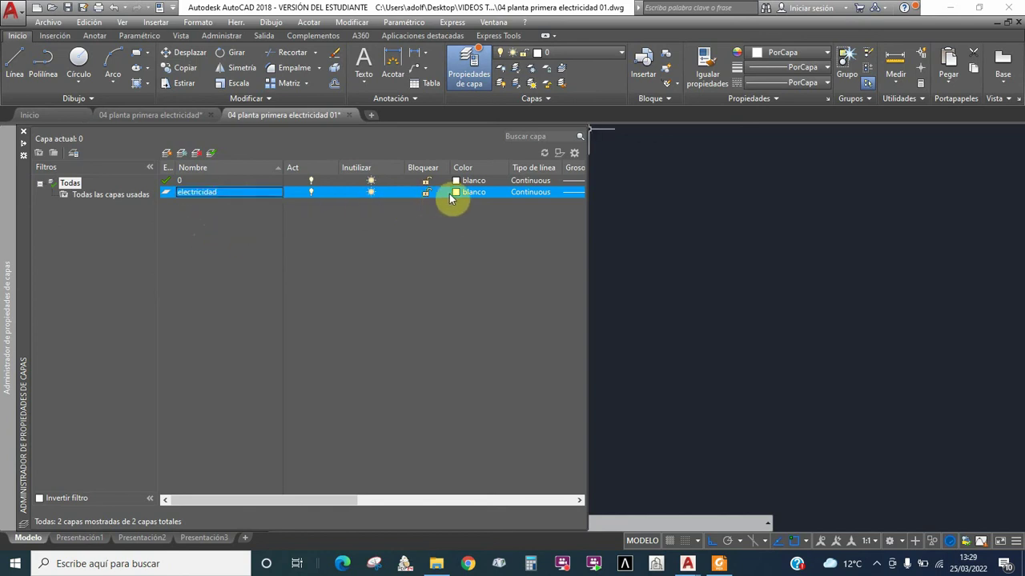
Set the electricidad layer's colour to yellow (amarillo)
click(454, 193)
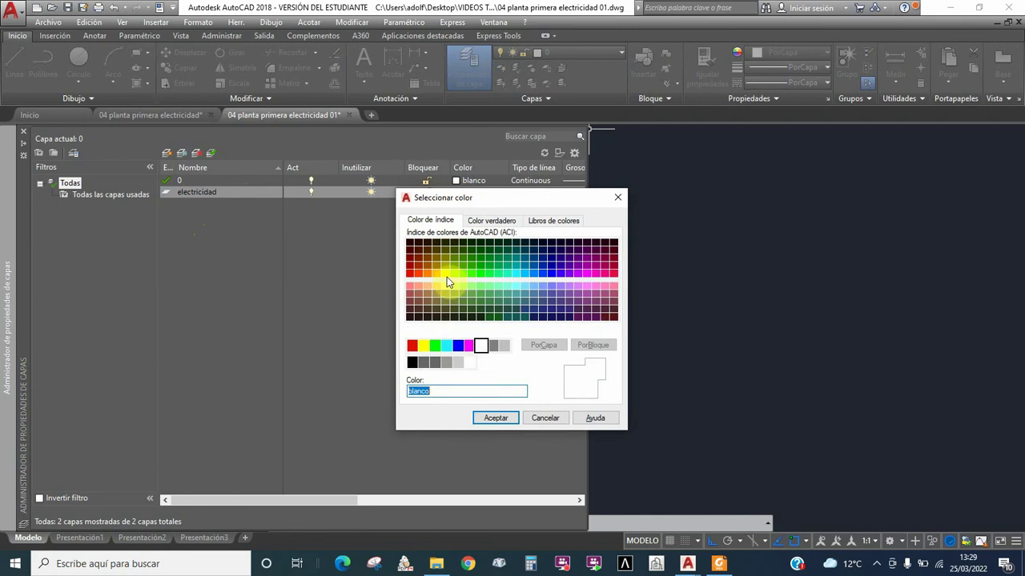
click(422, 345)
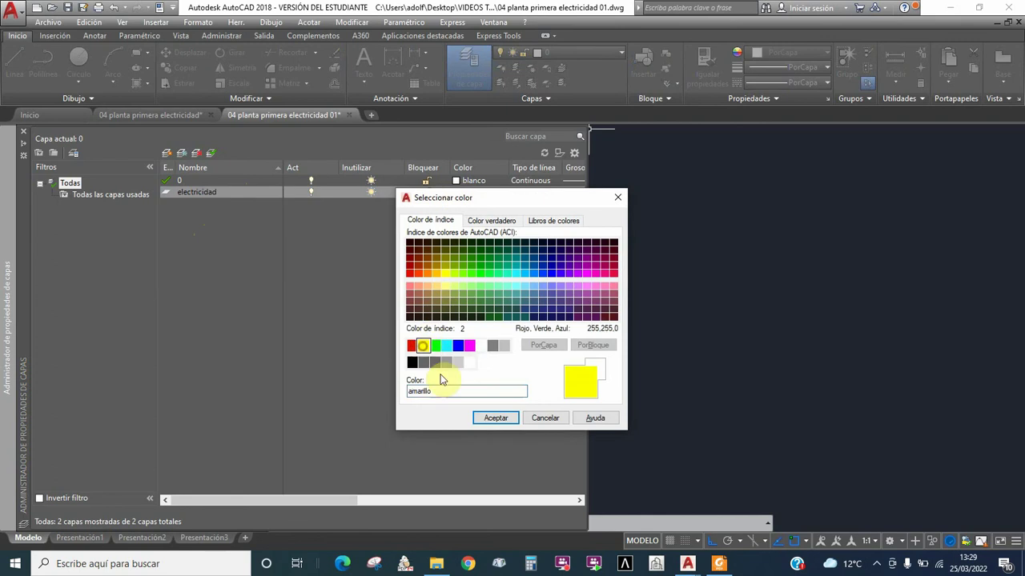
click(495, 418)
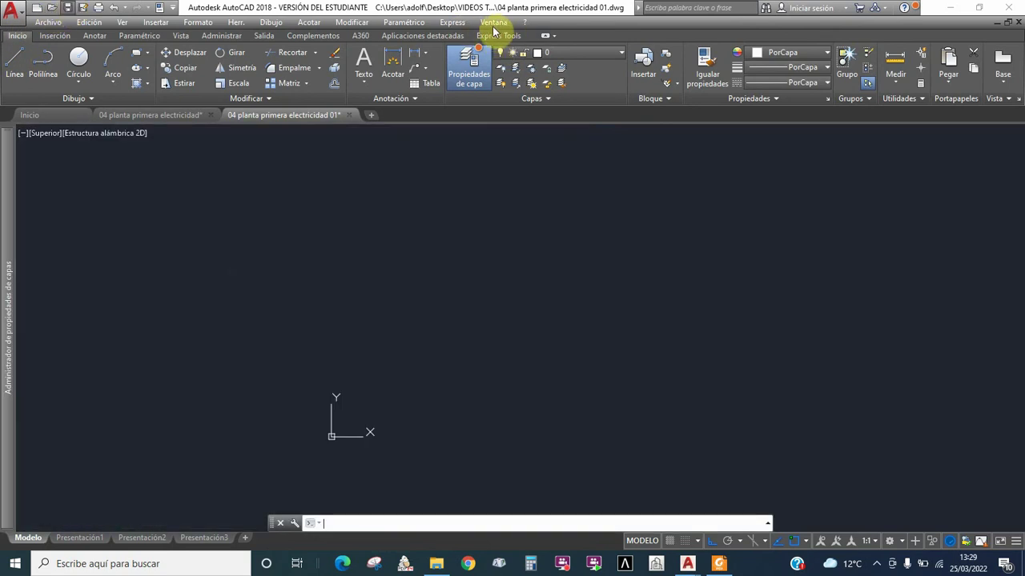
Save the drawing with Ctrl+S and close the Layer Properties Manager palette
key(ctrl+s)
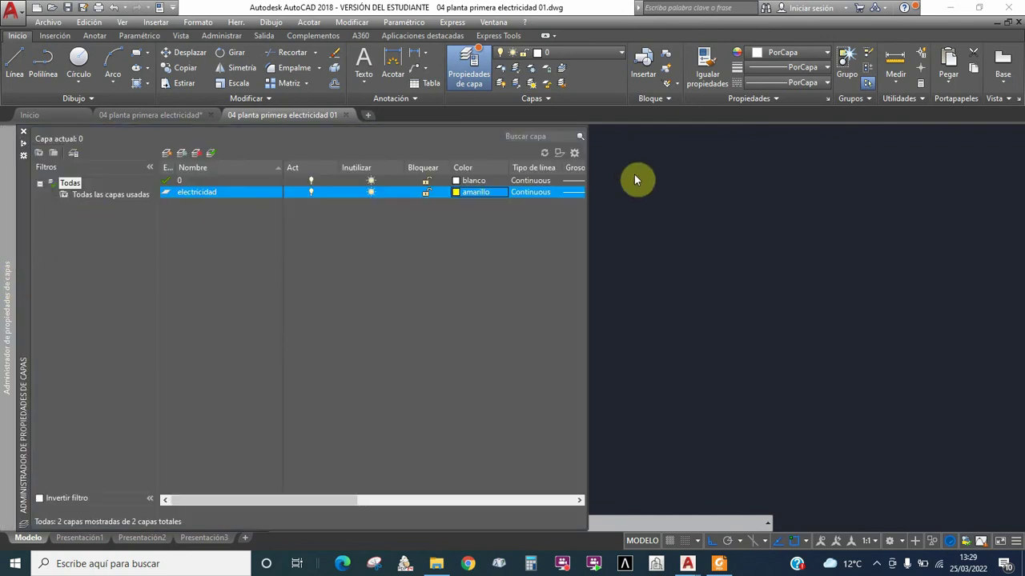
click(23, 132)
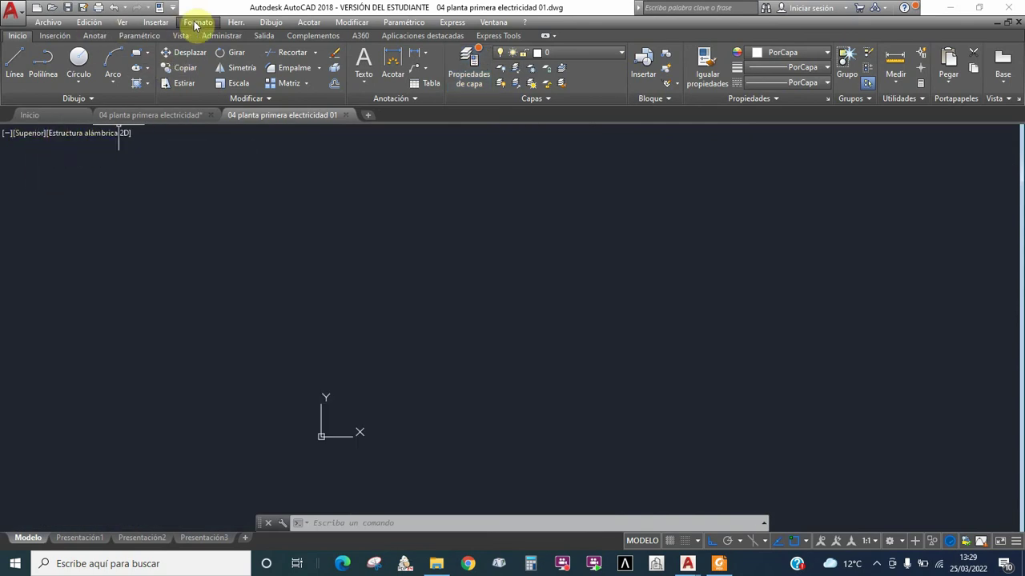
click(156, 22)
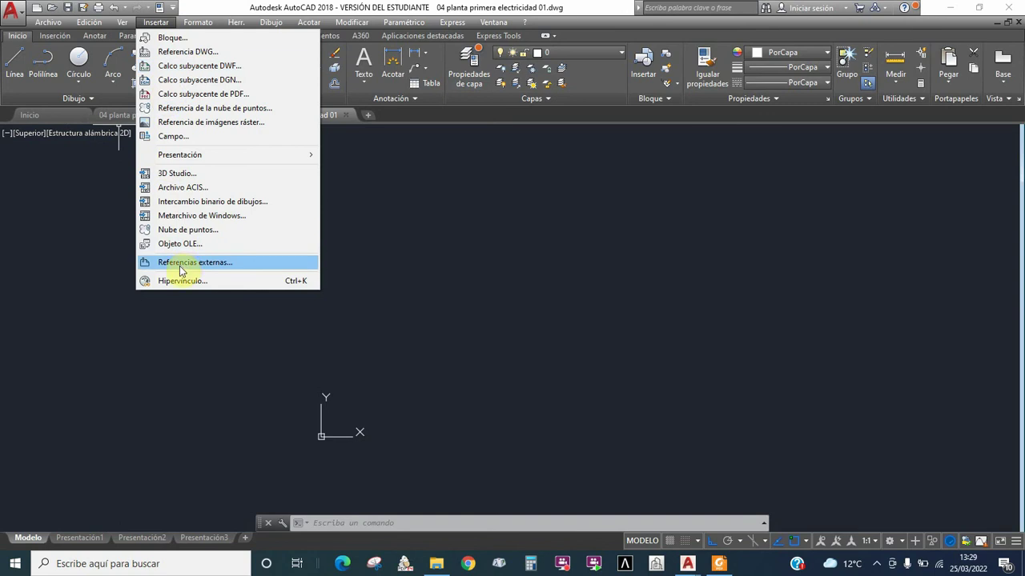
Detach the 01 simbolos reference in the External References palette
click(182, 263)
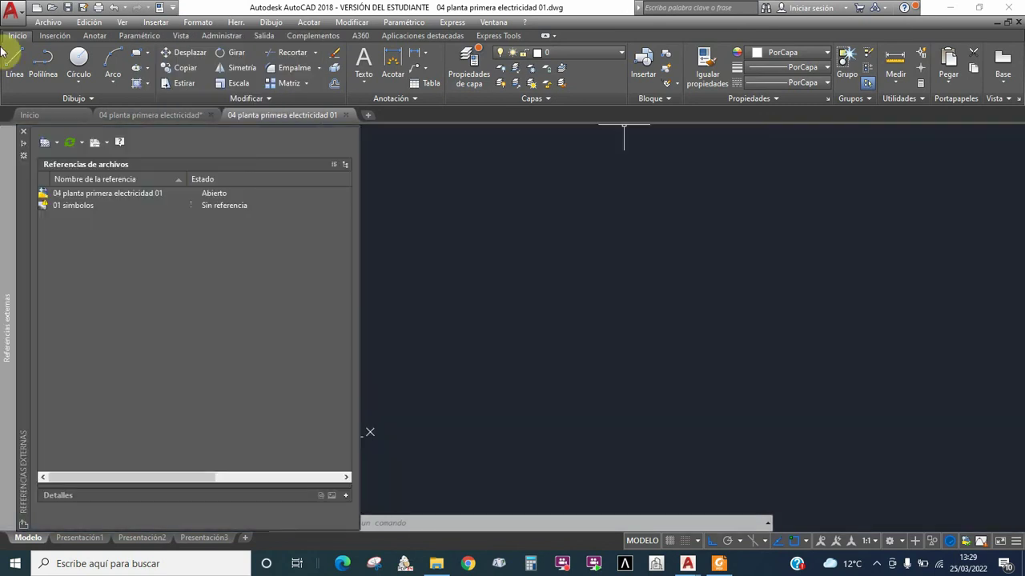
right_click(76, 208)
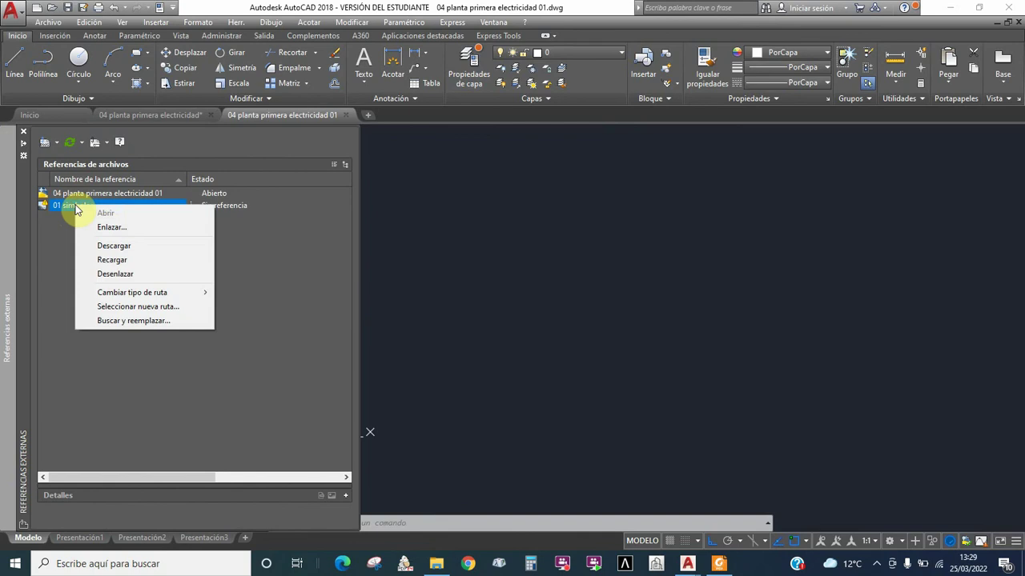
click(104, 275)
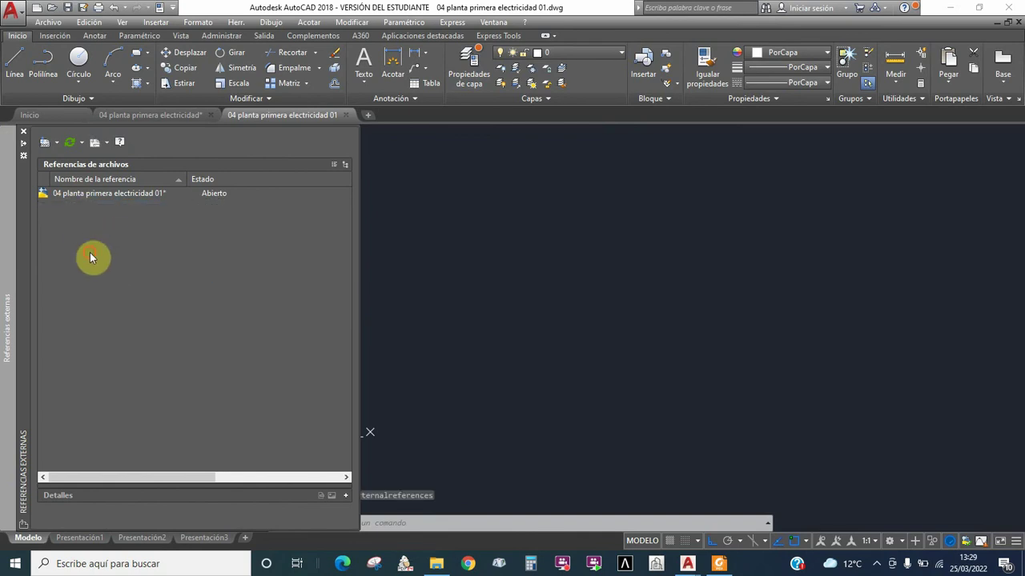
click(52, 143)
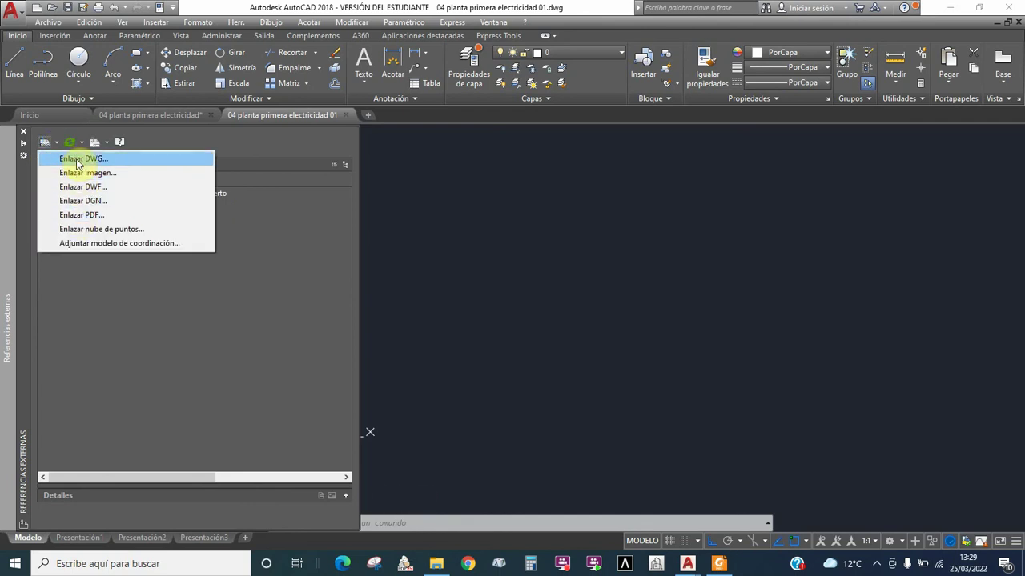
Pick 04 planta primera from Desktop > VIDEOS TUOTRIALES > AUTOCAD > 02 proyecto barajas as a DWG reference
click(78, 160)
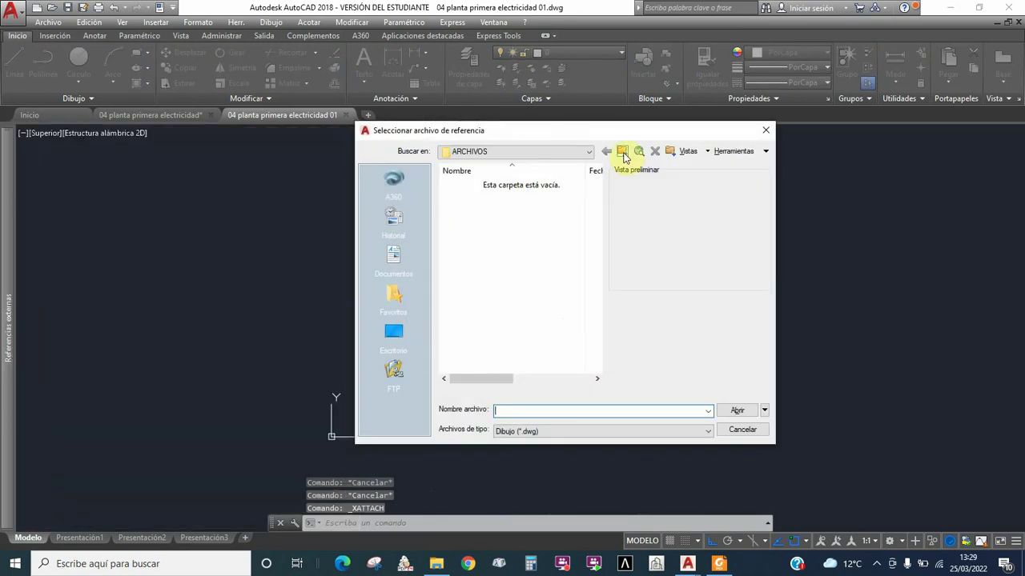
click(623, 153)
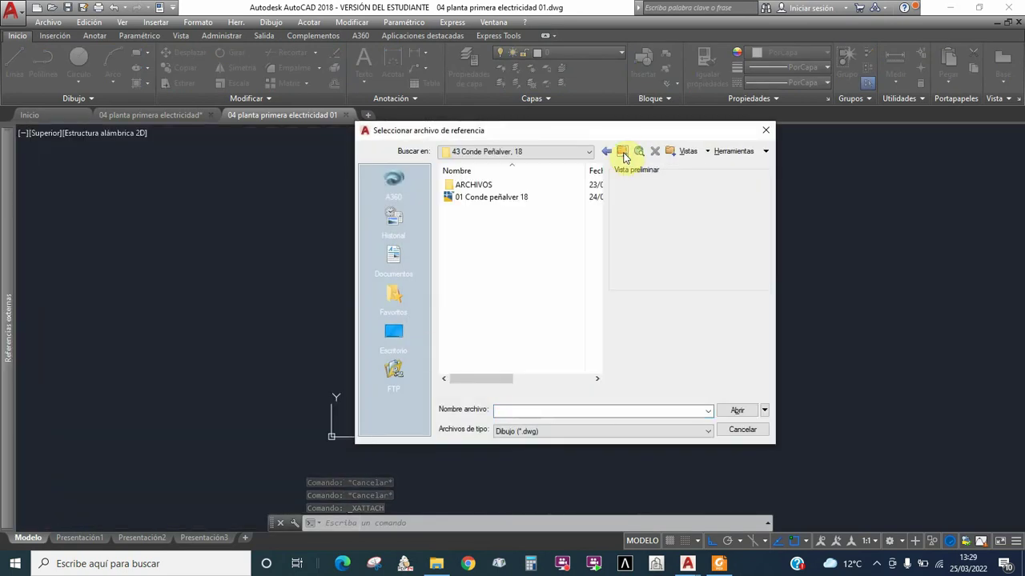
click(623, 153)
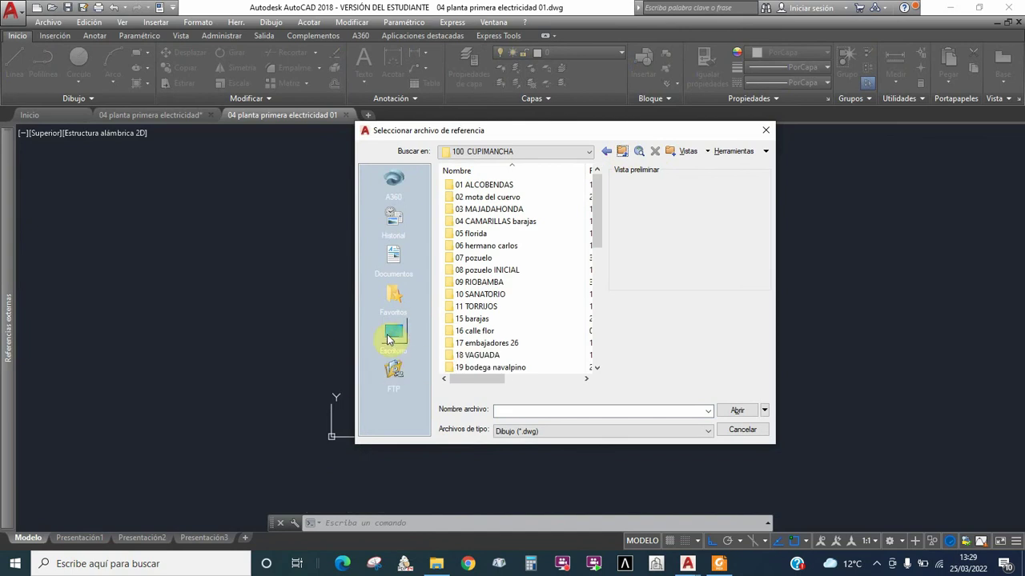
click(391, 334)
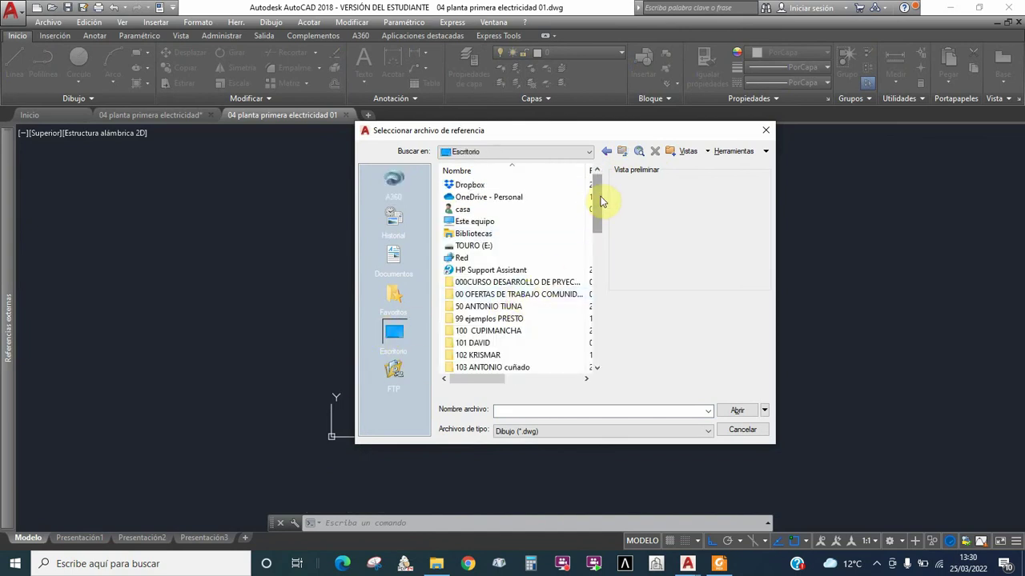
drag(600, 202, 600, 352)
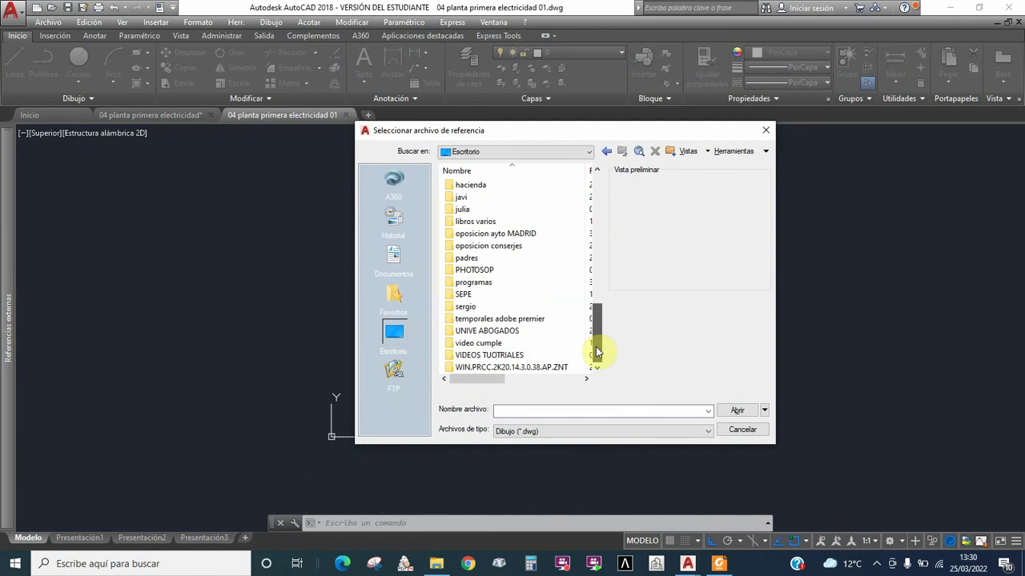
double_click(457, 357)
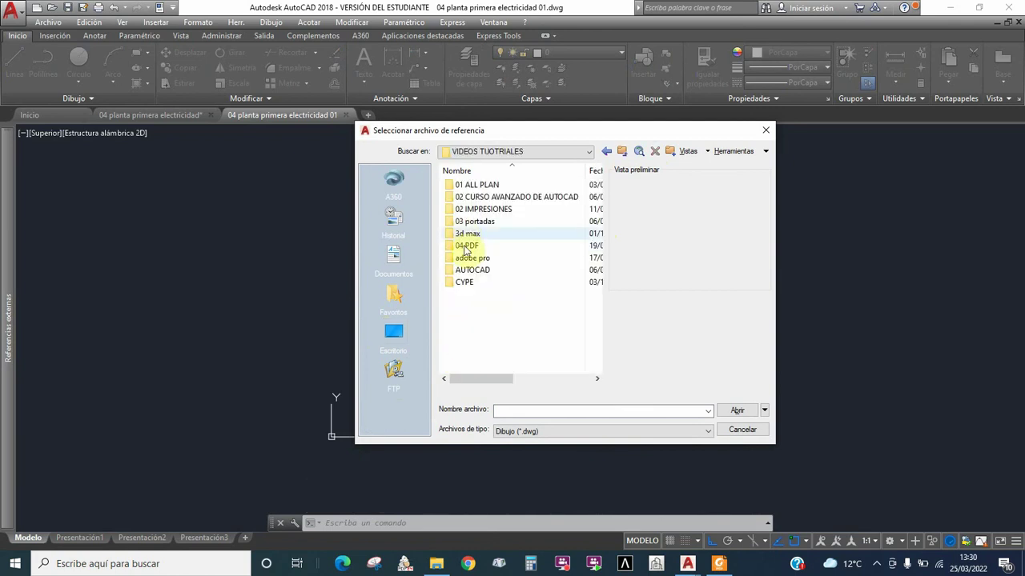
double_click(463, 272)
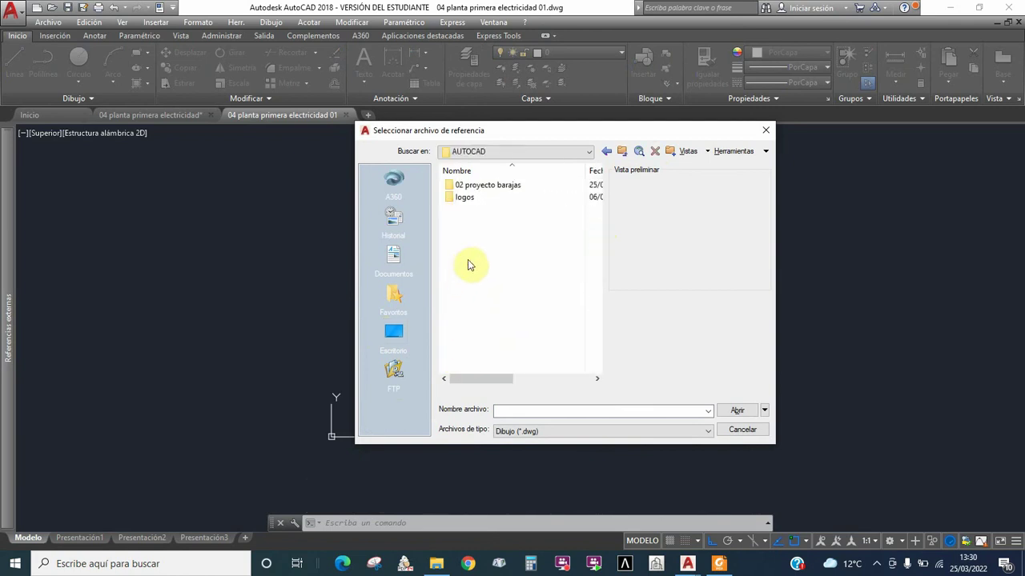
double_click(473, 186)
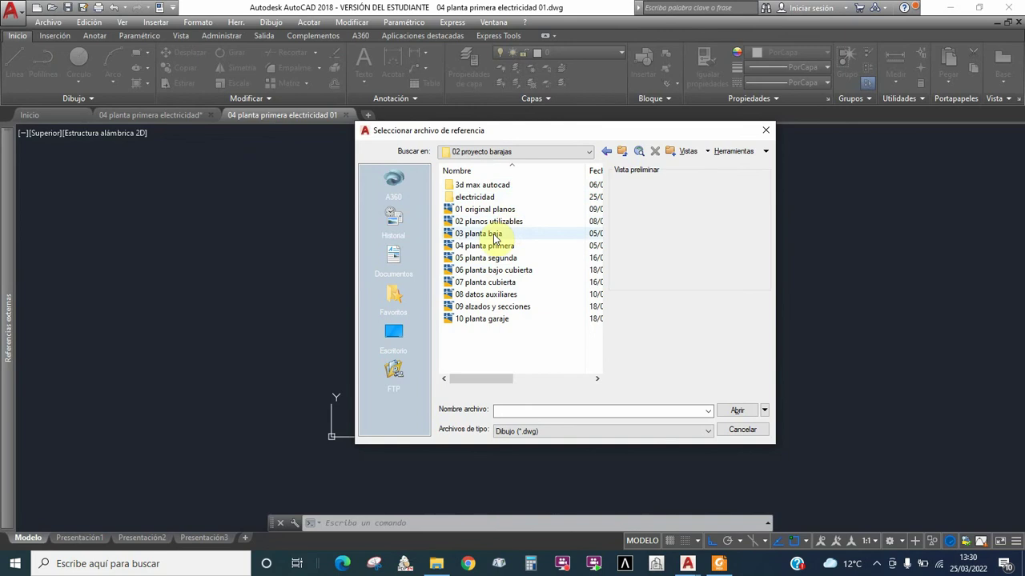
click(489, 248)
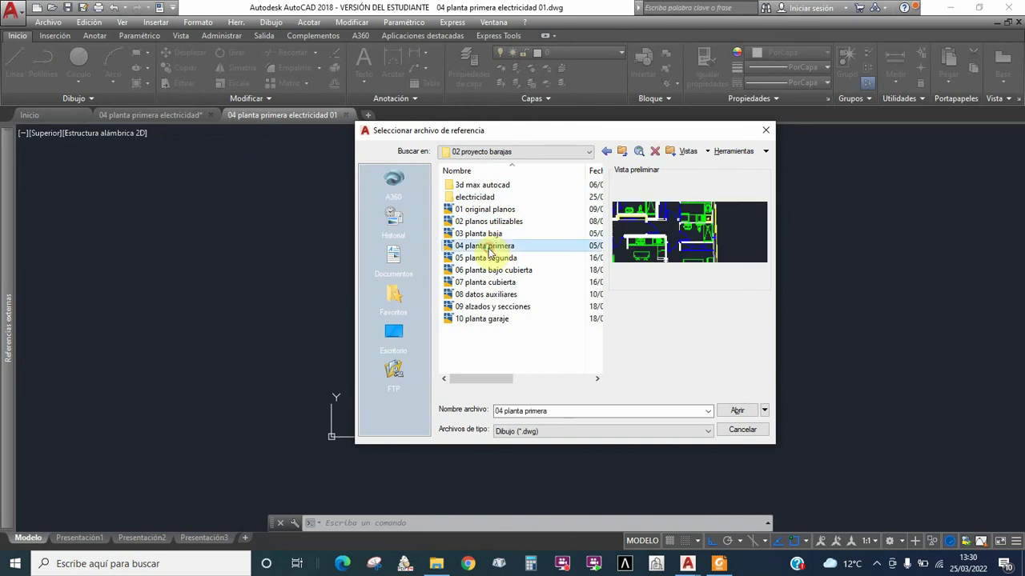
click(738, 411)
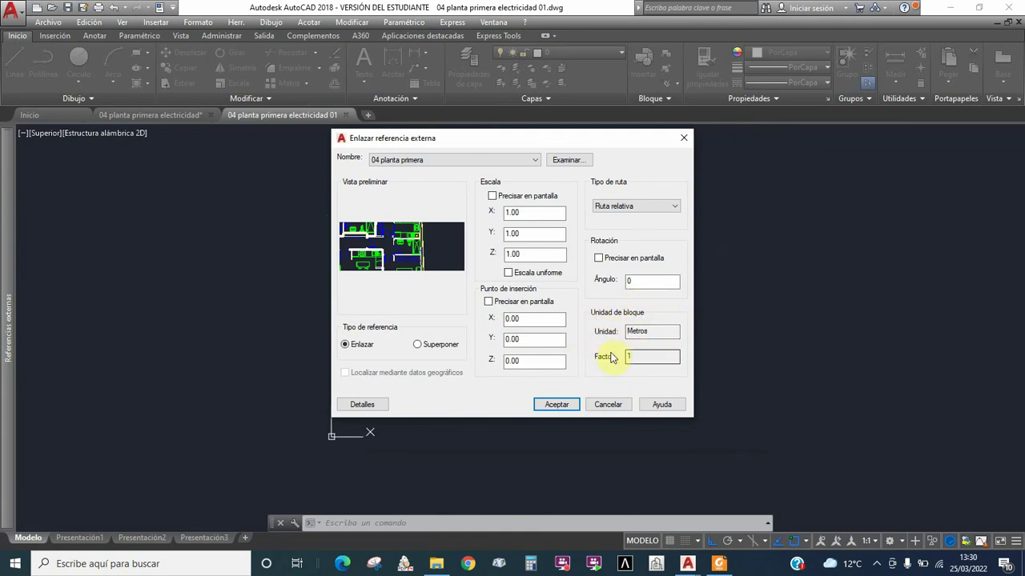
Attach 04 planta primera at scale 1, insertion point 0,0,0 and rotation 0
click(649, 328)
click(558, 405)
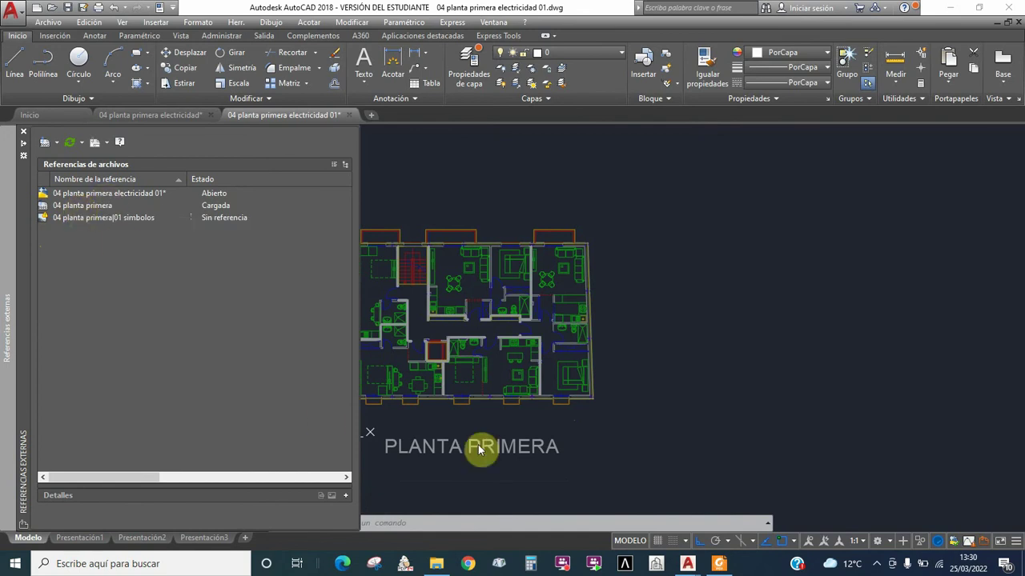
Close the references palette, zoom to the title, and open the layer manager listing 23 layers
click(719, 401)
key(Escape)
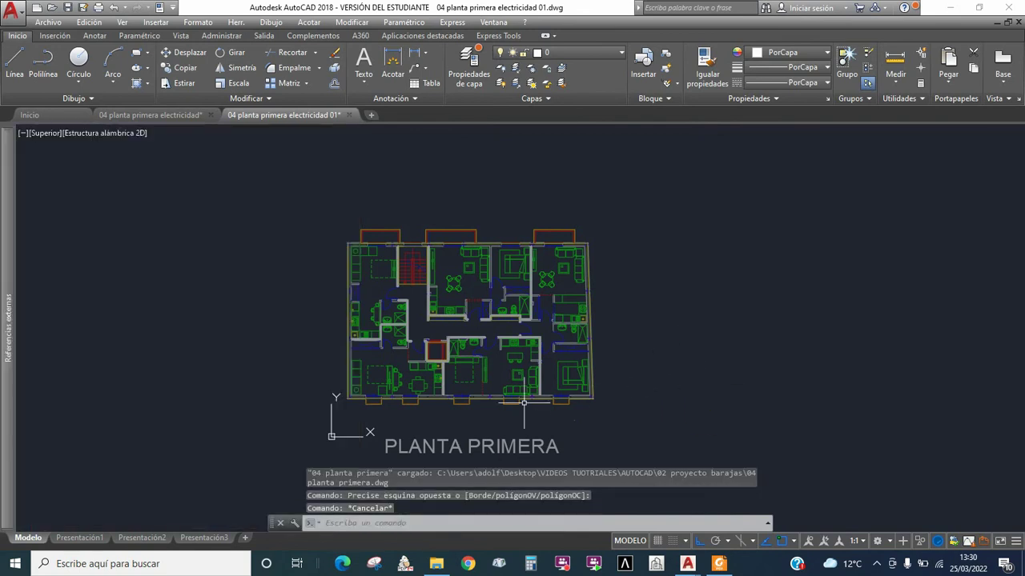
scroll(607, 331, down, 3)
scroll(605, 394, up, 3)
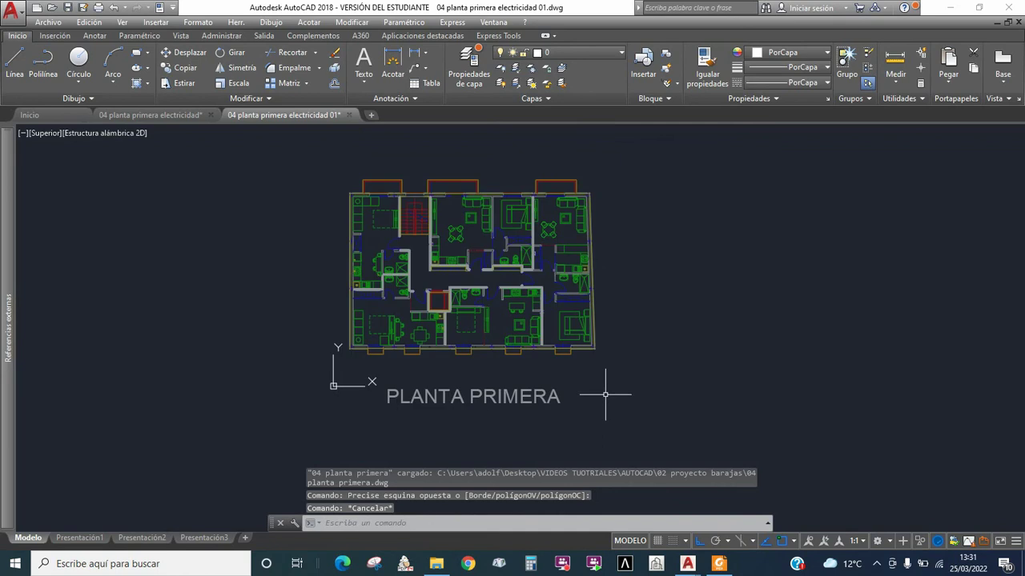
scroll(590, 403, up, 2)
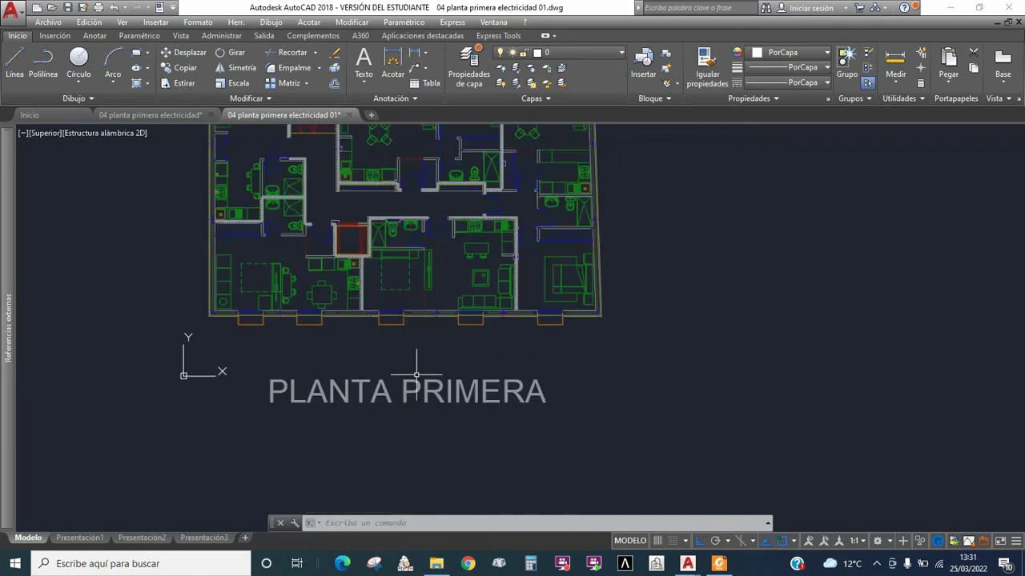
click(364, 83)
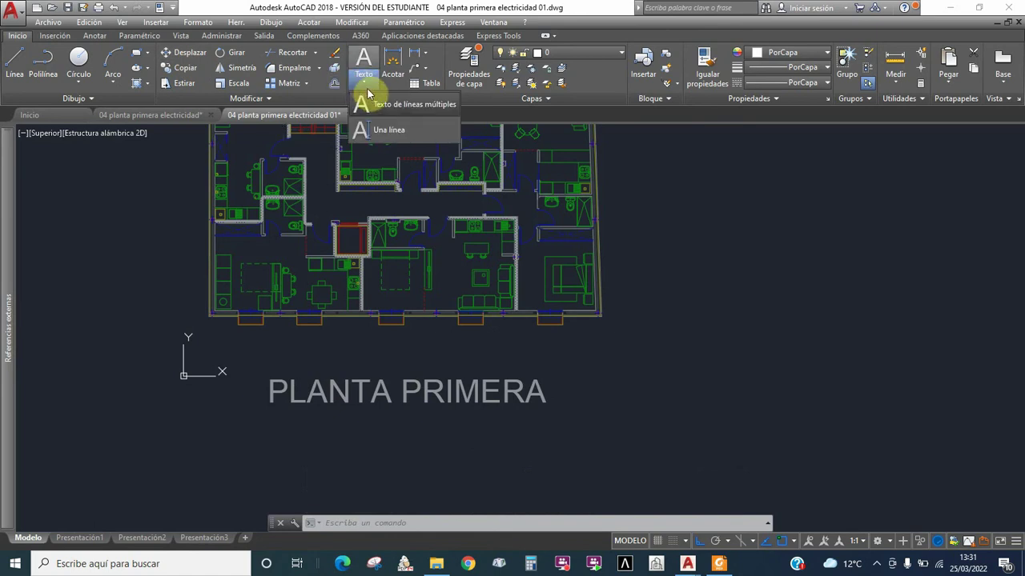
key(Escape)
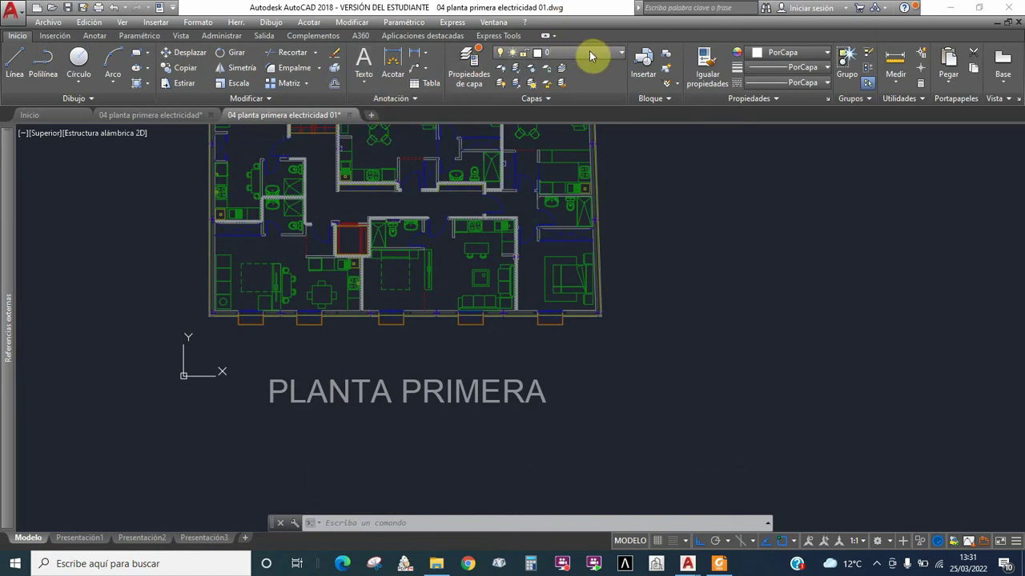
click(470, 68)
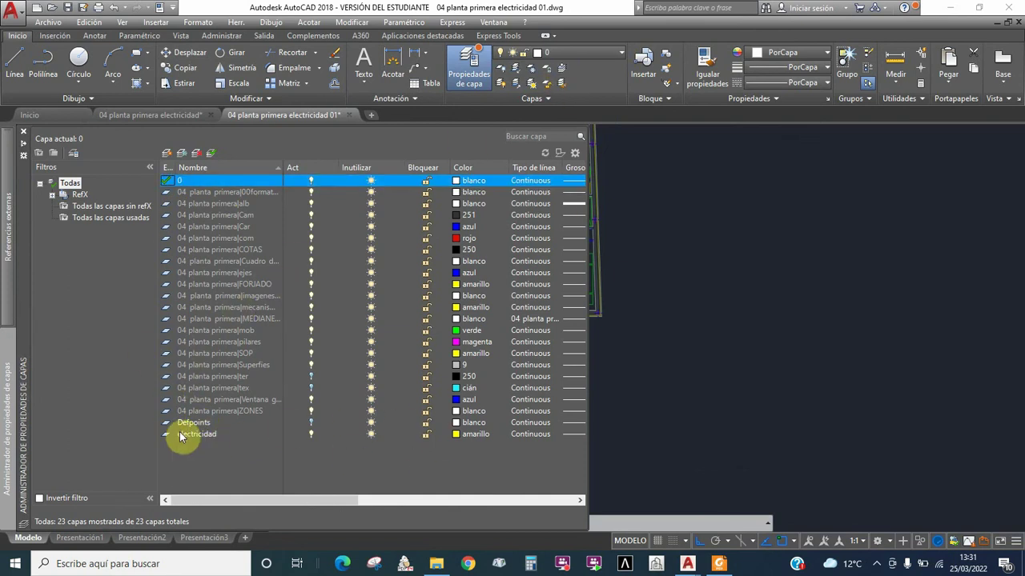
Sort the layers by name and add a new layer named 'textos'
click(222, 168)
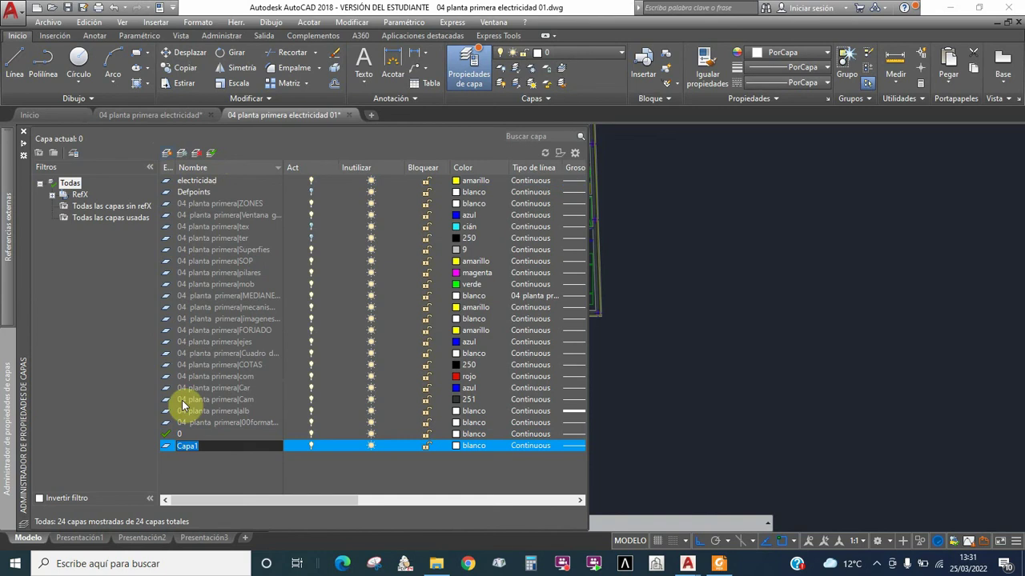
text(textos)
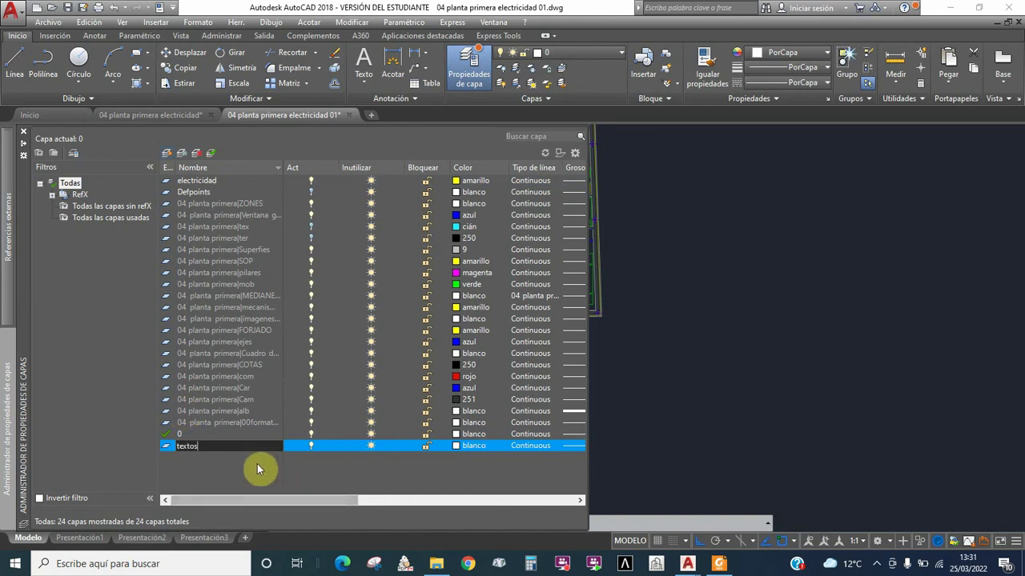
key(Return)
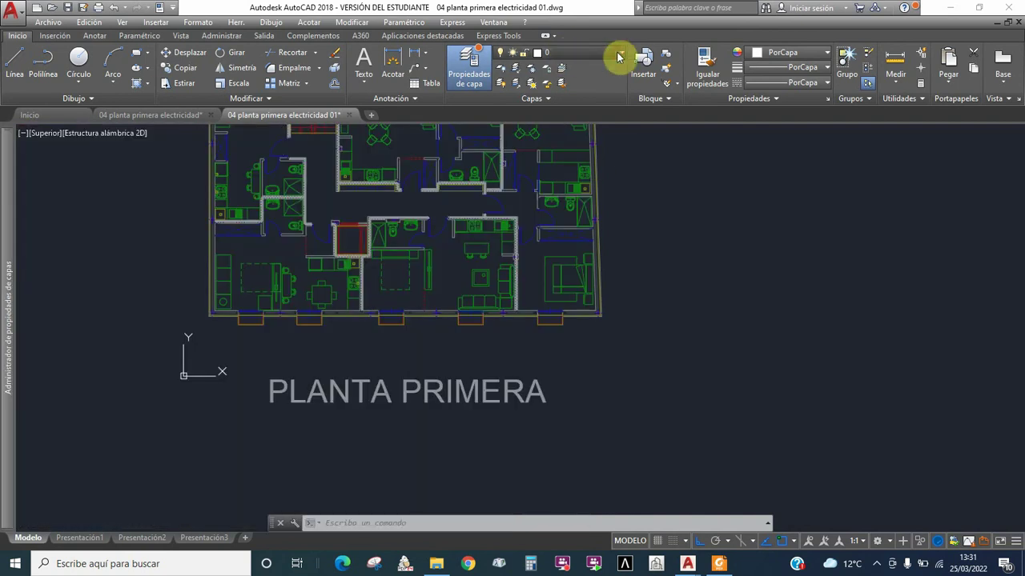
Make textos the current layer and start single-line text right of the PLANTA PRIMERA title
click(617, 52)
click(560, 421)
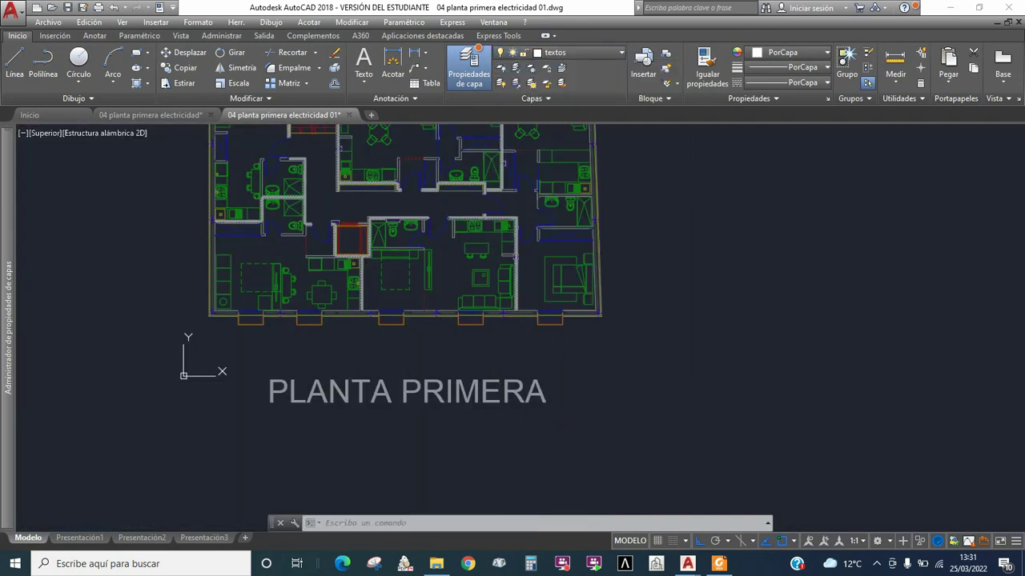
click(365, 86)
click(389, 133)
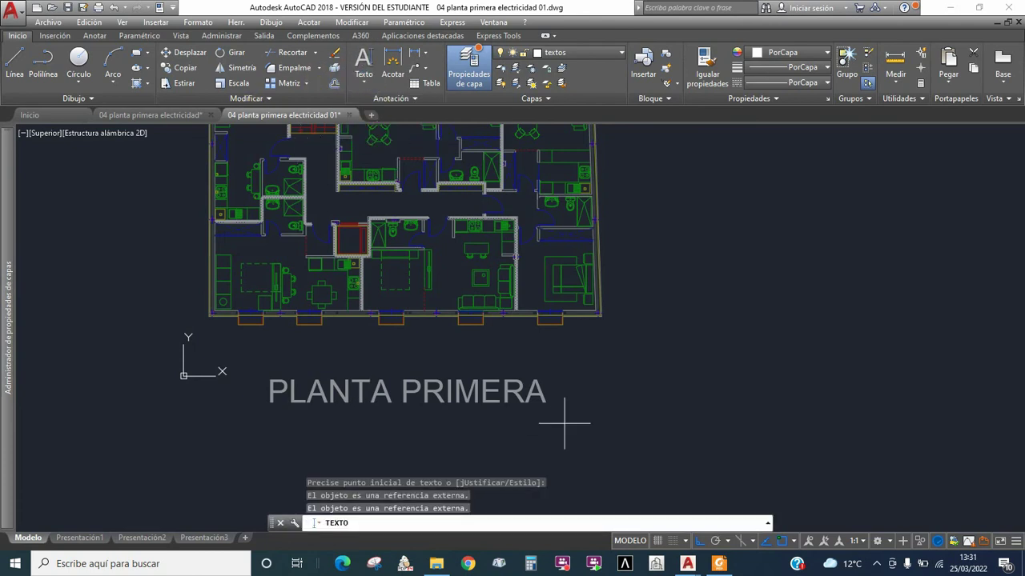
click(563, 379)
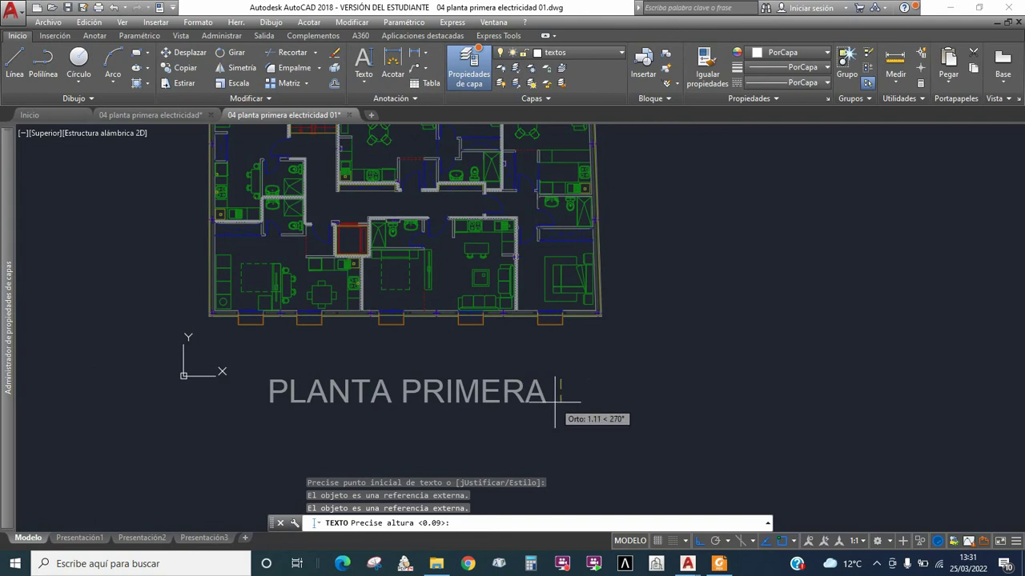
Set the text height, keep 0 rotation, and write ELECTRICIDAD in capitals
click(558, 403)
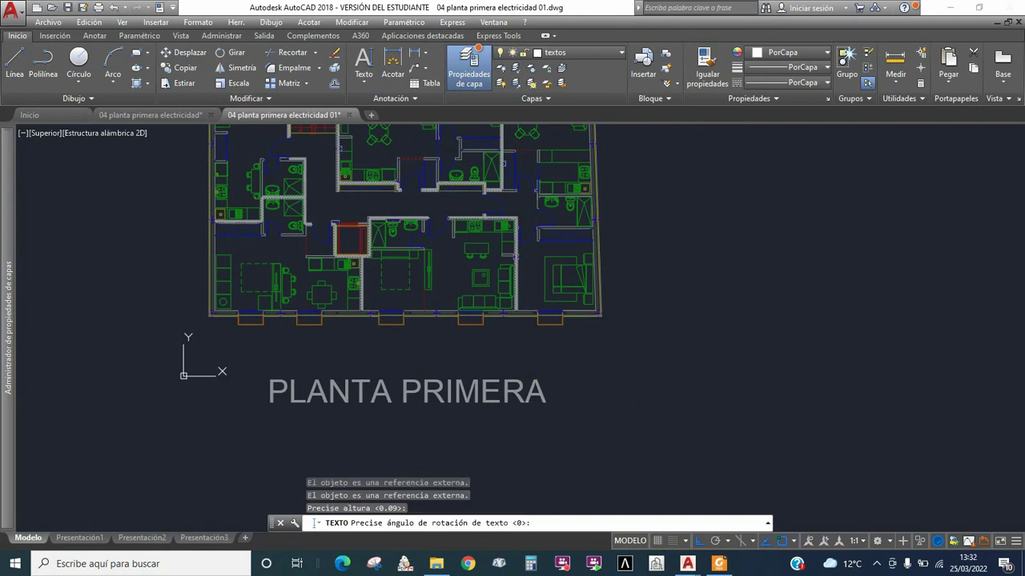
key(Return)
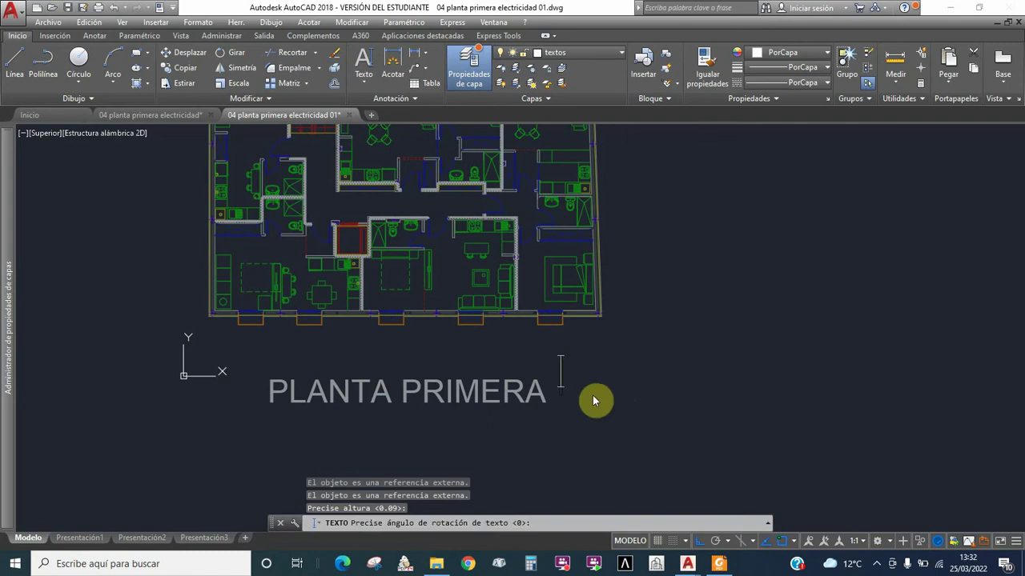
text(el)
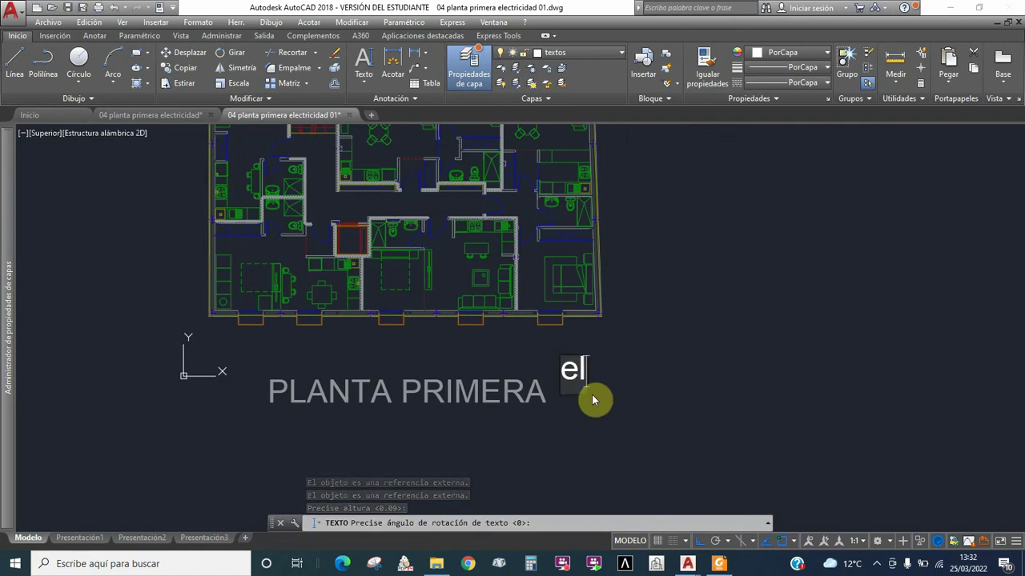
key(BackSpace)
key(BackSpace)
text(ELECTRI)
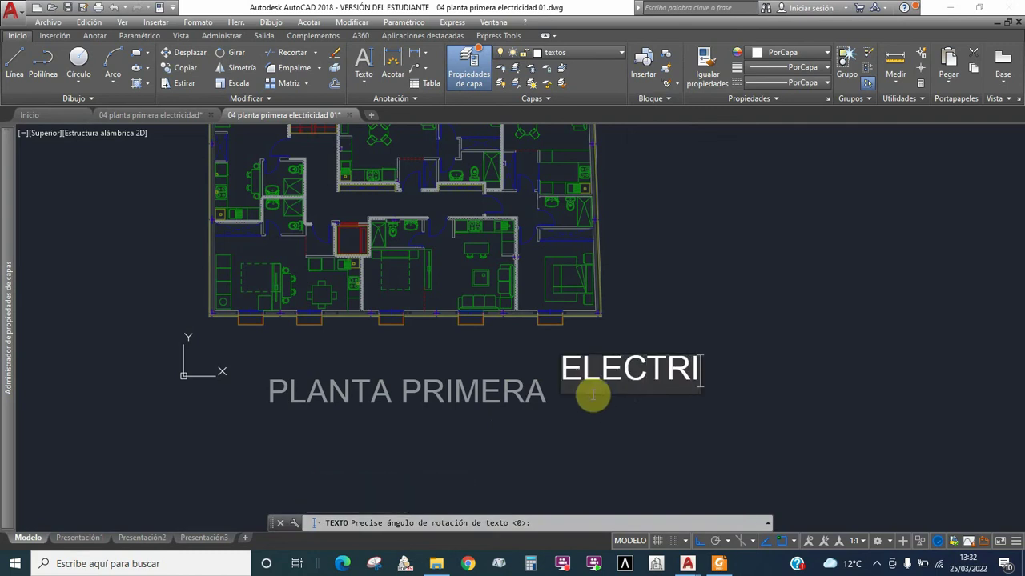
text(CIDAD)
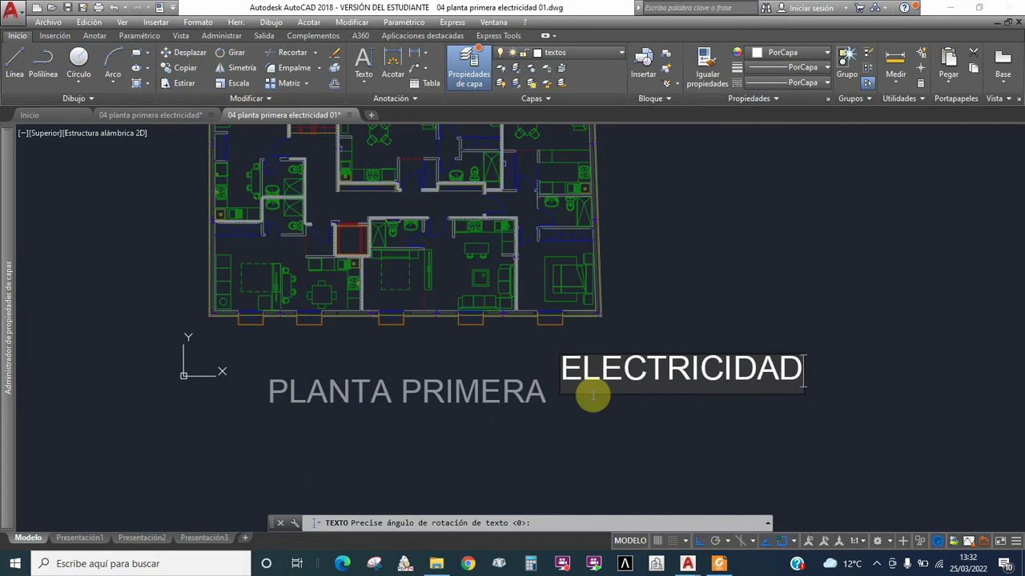
click(593, 395)
key(Escape)
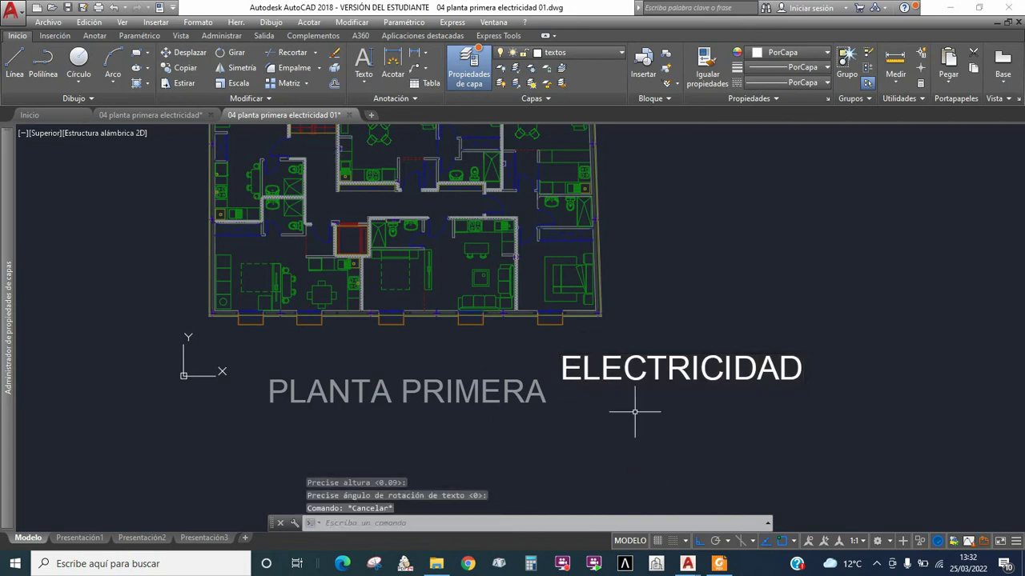
Move the ELECTRICIDAD text down level with PLANTA PRIMERA, then zoom out to check the title
click(190, 52)
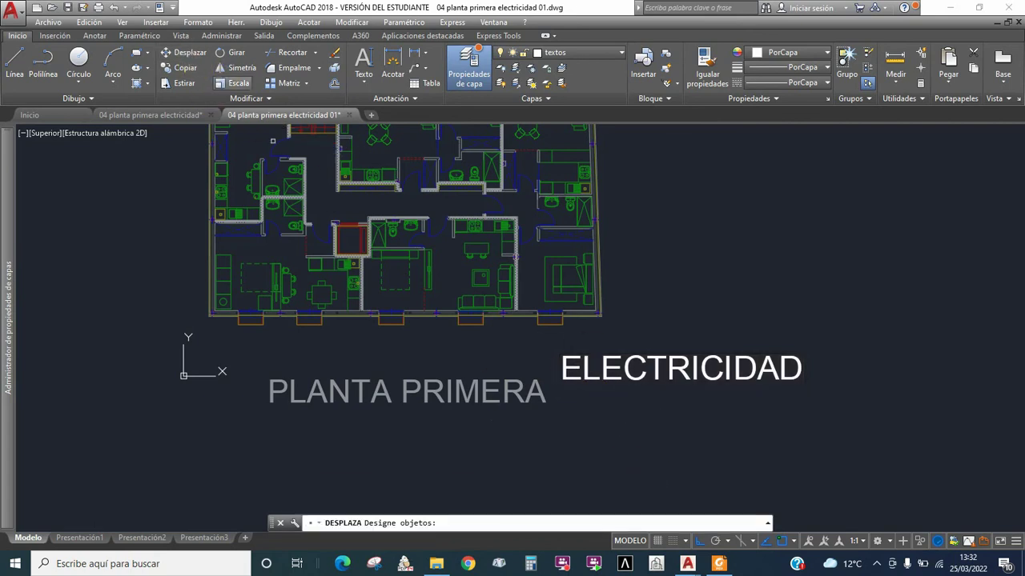
click(654, 358)
key(Return)
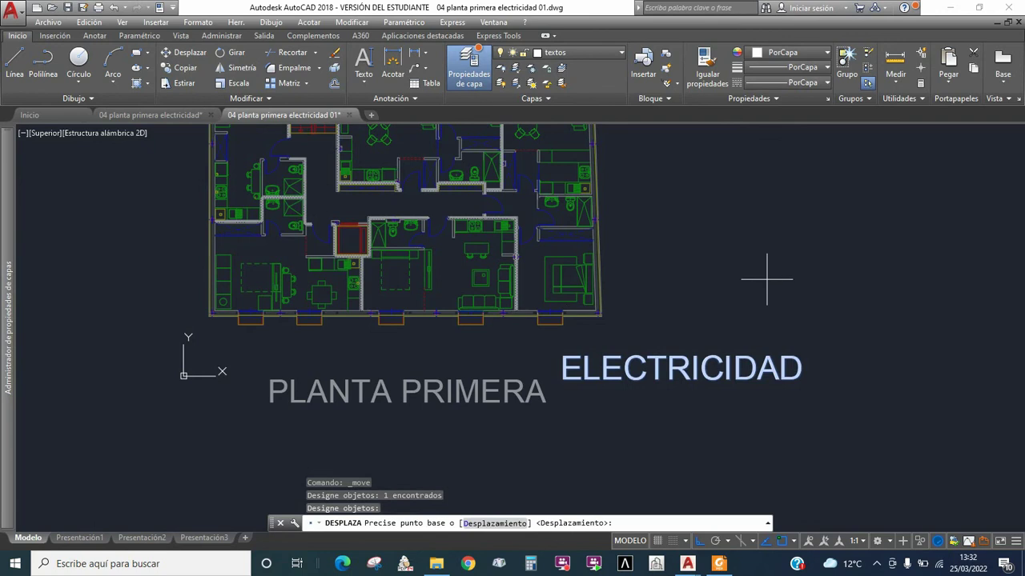
click(760, 280)
click(757, 293)
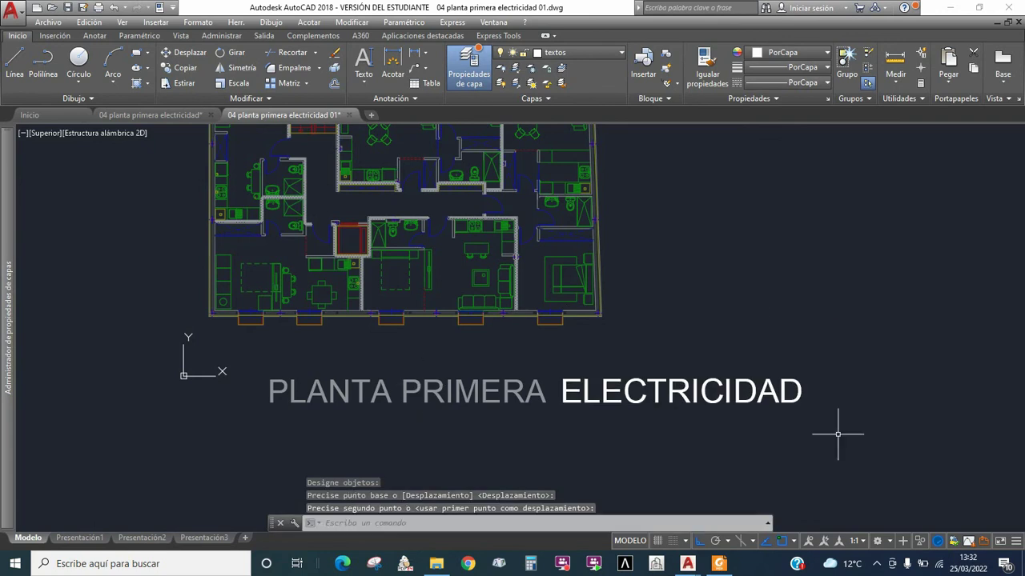
key(Escape)
scroll(670, 440, down, 3)
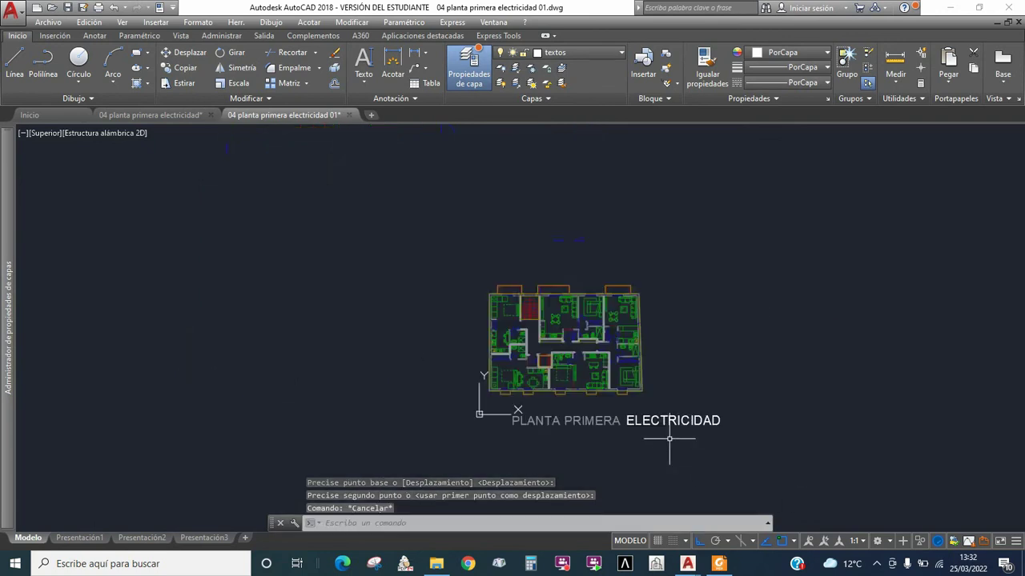
scroll(669, 439, up, 5)
scroll(669, 439, down, 4)
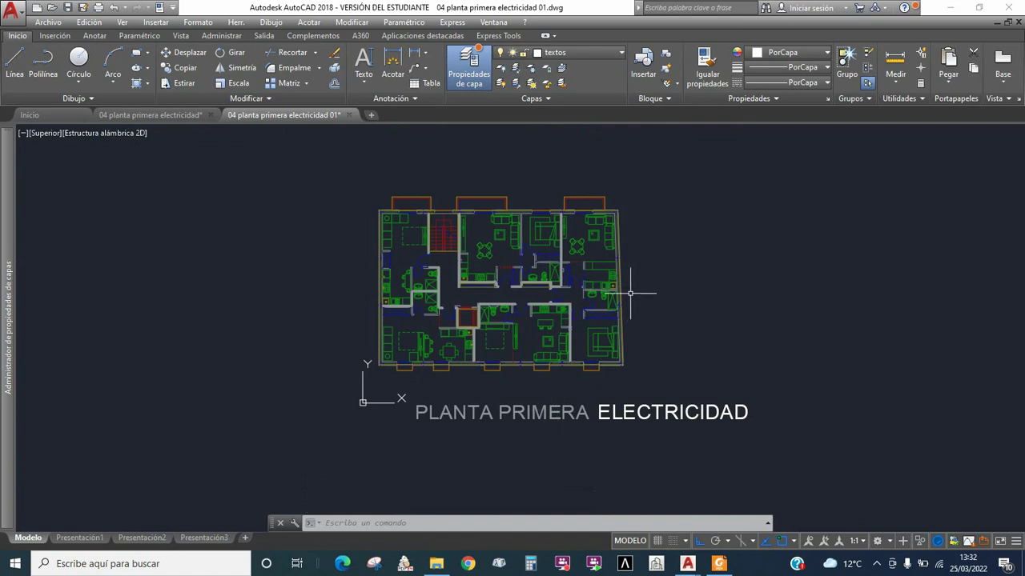
key(Escape)
key(Escape)
scroll(646, 296, up, 3)
scroll(556, 336, down, 3)
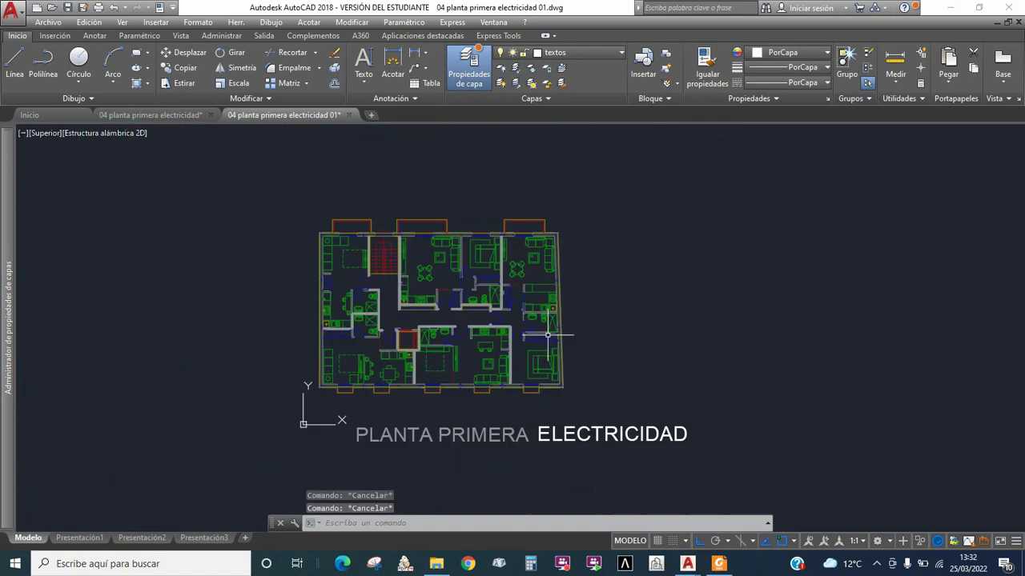